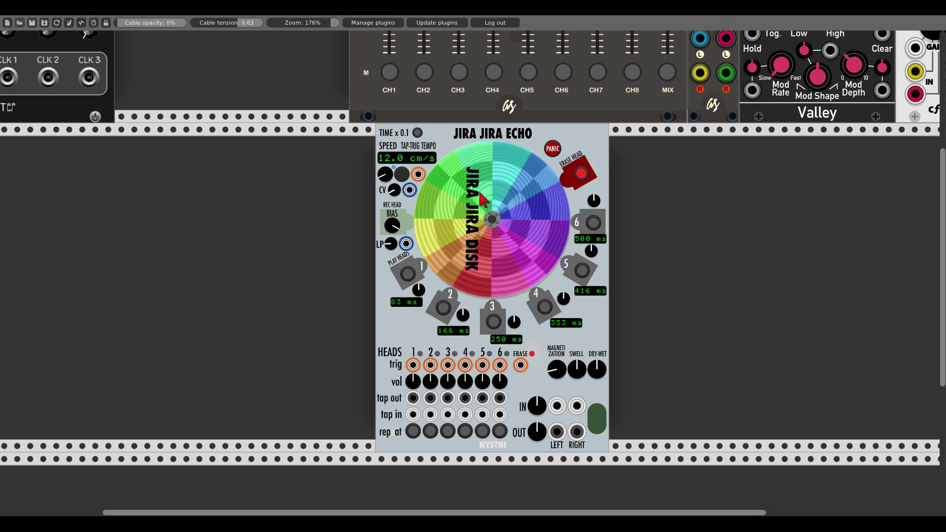
- Try out the Jira Jira Echo's speed knob, tap tempo and TIME x 0.1 switch
{"action": "mouse_move", "coordinate": [385, 181]}
{"action": "left_mouse_down"}
{"action": "mouse_move", "coordinate": [385, 143]}
{"action": "mouse_move", "coordinate": [384, 181]}
{"action": "left_mouse_up"}
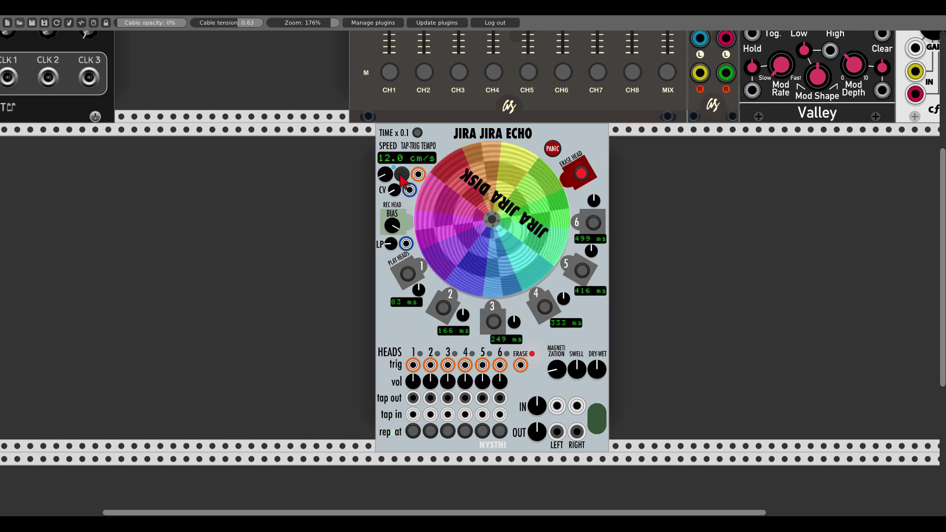
{"action": "left_click", "coordinate": [401, 176]}
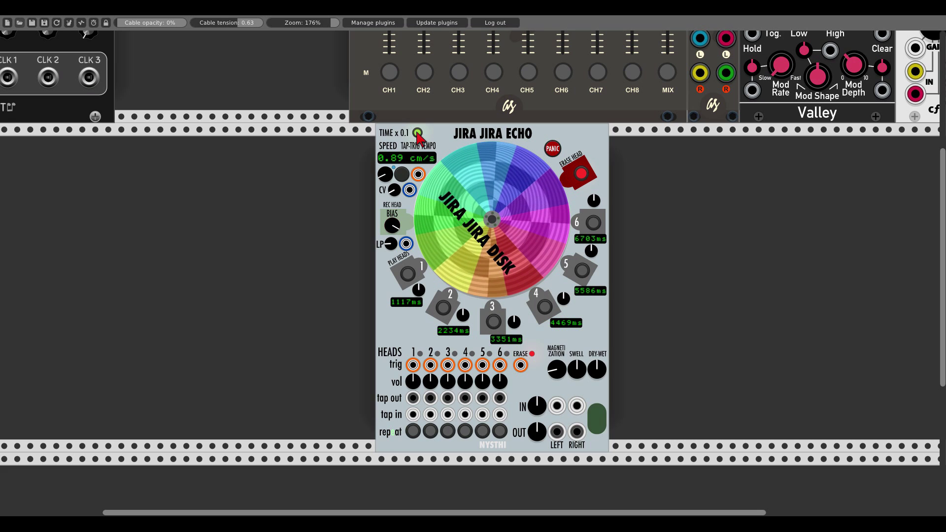
{"action": "left_click", "coordinate": [417, 133]}
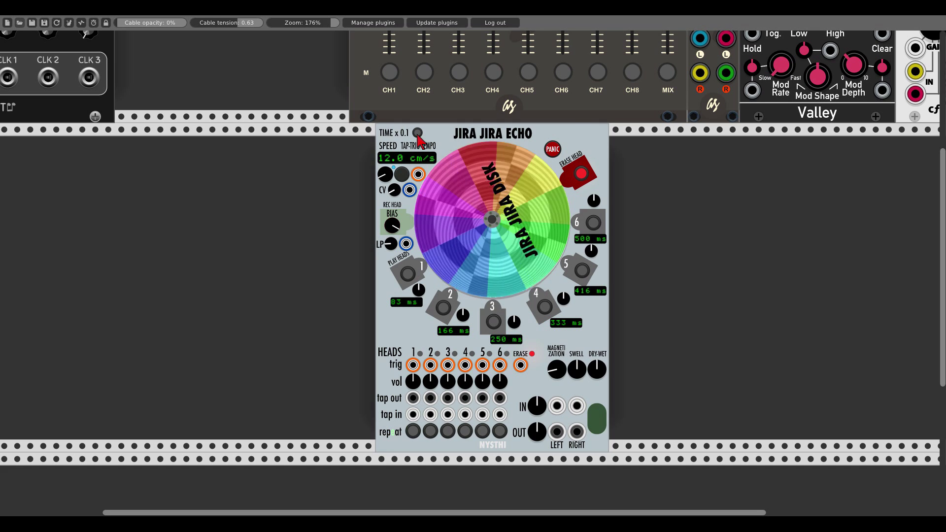
- Add a Blamsoft XFX Wave oscillator beside the Jira Jira Echo
{"action": "right_click", "coordinate": [255, 230]}
{"action": "type", "text": "wave"}
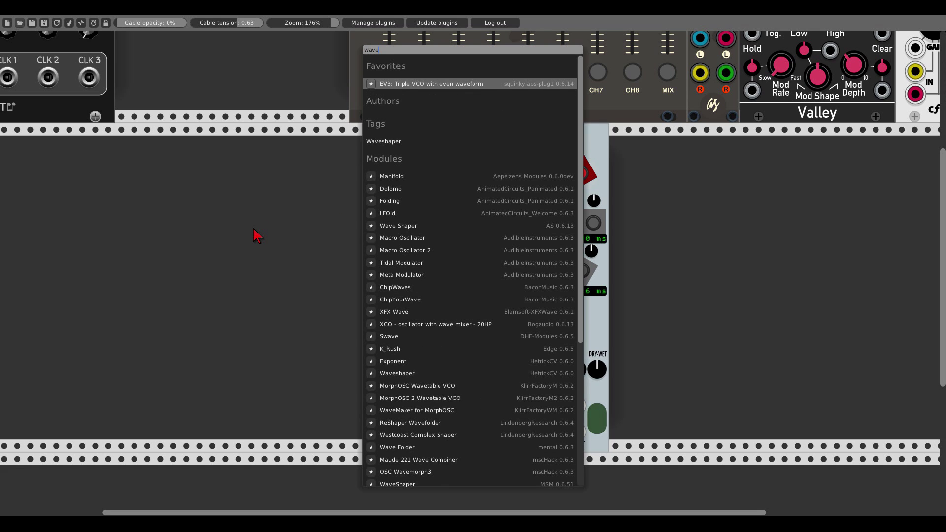
{"action": "left_click", "coordinate": [394, 312]}
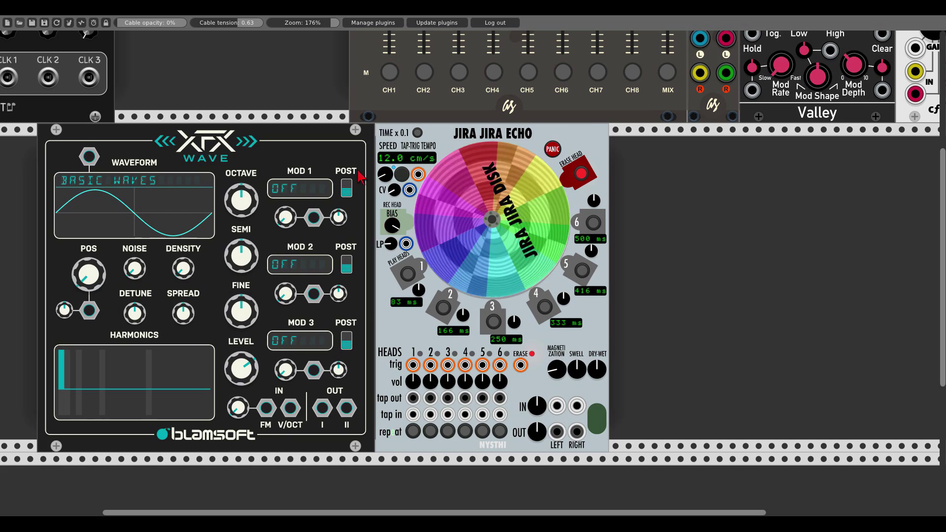
- Set the XFX Wave's waveform to FM Ratio 1-2
{"action": "right_click", "coordinate": [317, 25]}
{"action": "left_click_drag", "start_coordinate": [331, 86], "coordinate": [840, 408]}
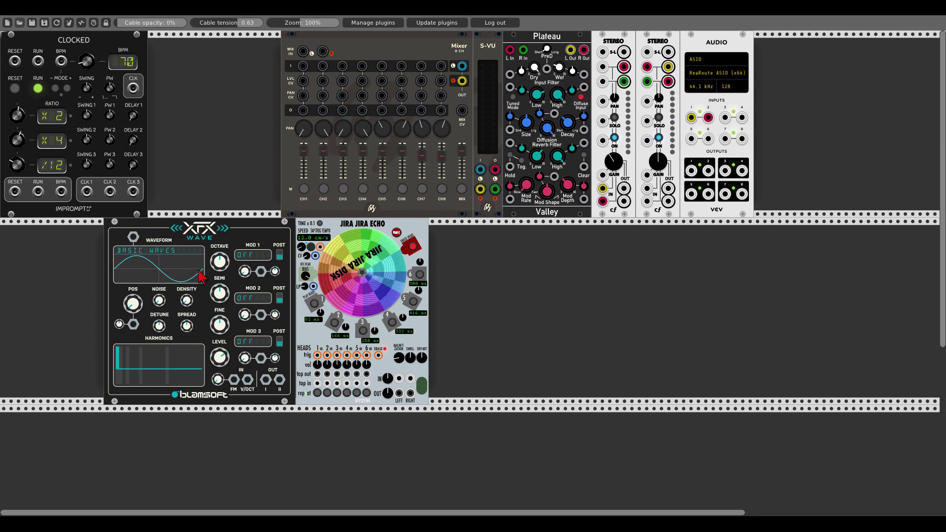
{"action": "left_click", "coordinate": [173, 270]}
{"action": "mouse_move", "coordinate": [222, 311]}
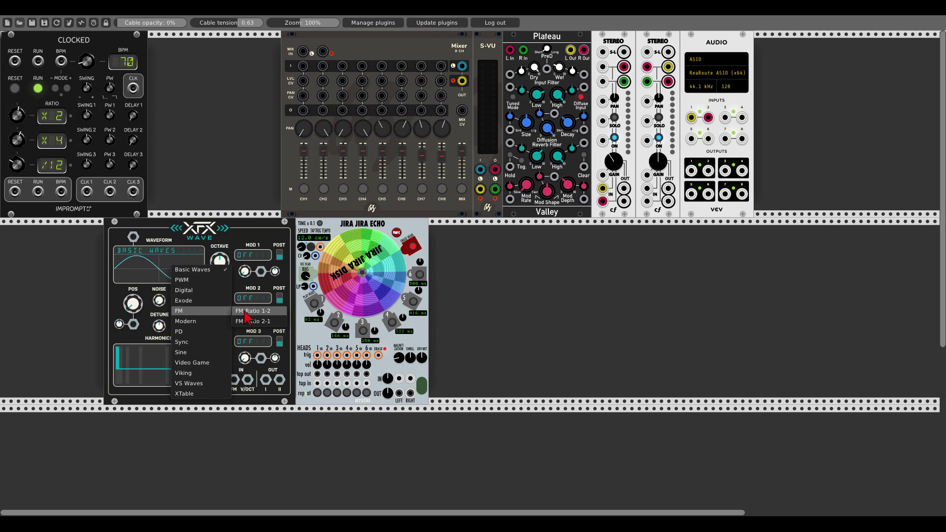
{"action": "left_click", "coordinate": [251, 311]}
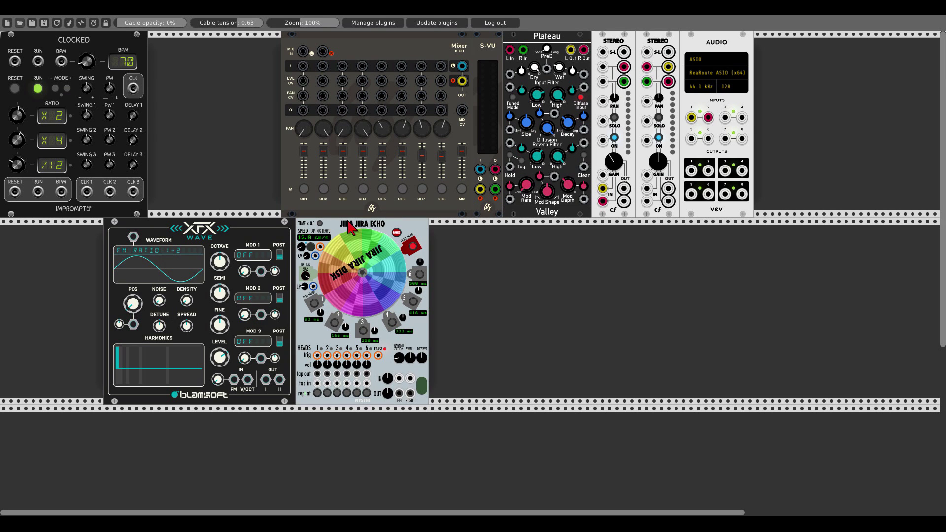
- Shift Jira Jira Echo and XFX Wave right, and add a Fundamental SEQ-3 at the start of the second row below Clocked
{"action": "left_click_drag", "start_coordinate": [350, 224], "coordinate": [520, 224]}
{"action": "left_click_drag", "start_coordinate": [308, 236], "coordinate": [461, 230]}
{"action": "right_click", "coordinate": [207, 291]}
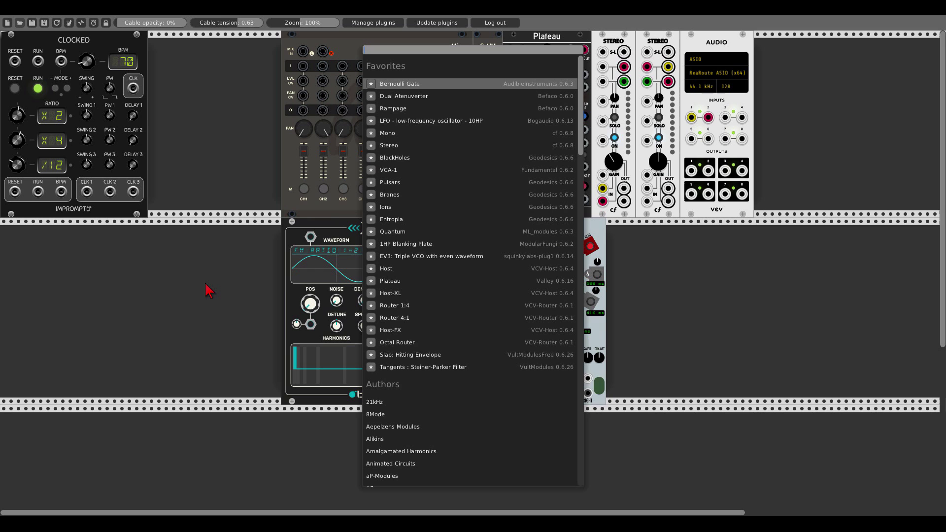
{"action": "type", "text": "seq3"}
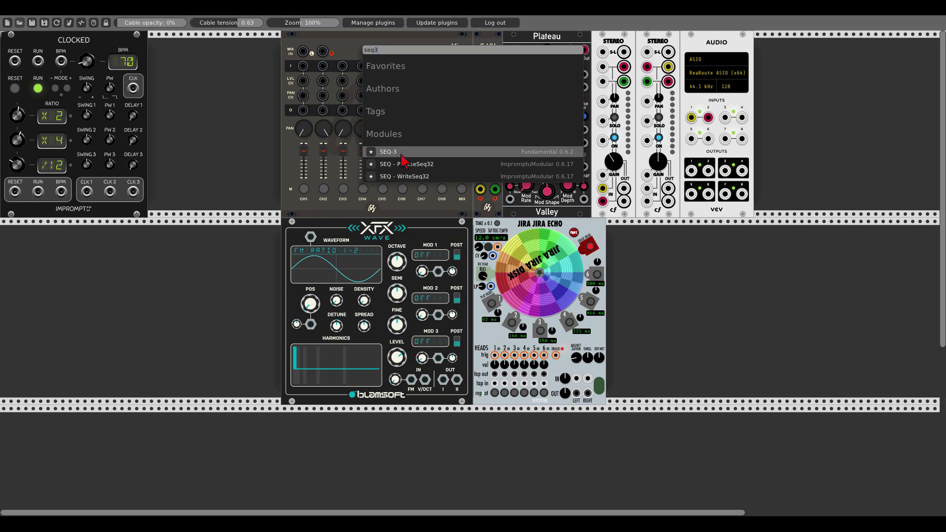
{"action": "left_click", "coordinate": [406, 156]}
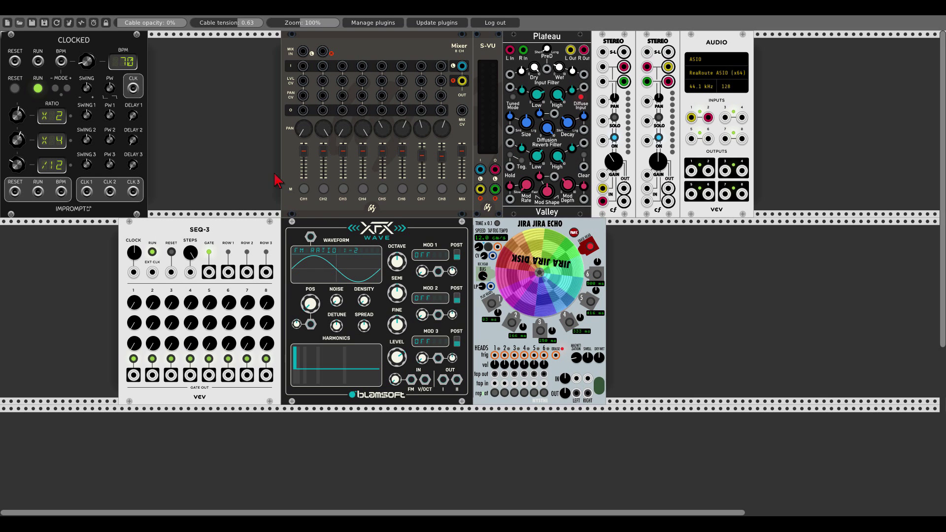
{"action": "left_click_drag", "start_coordinate": [236, 232], "coordinate": [76, 247]}
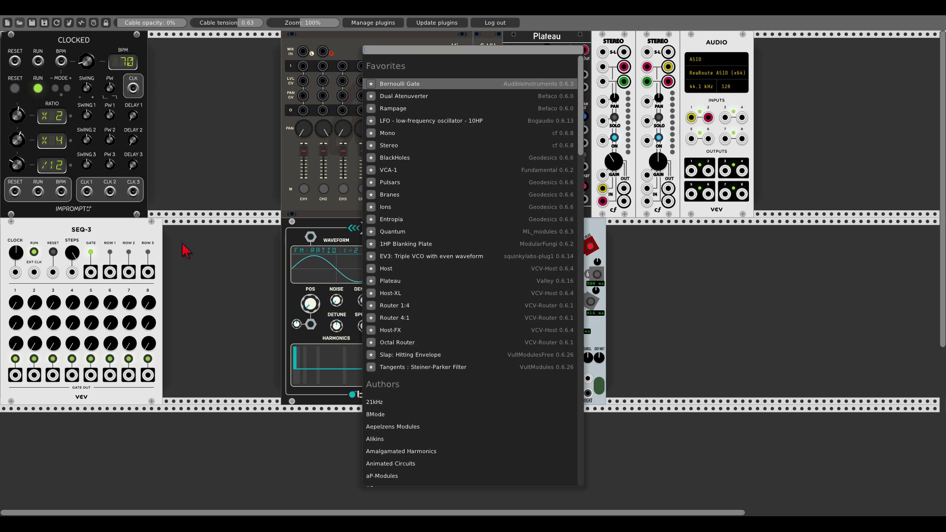
- Add a Quantum quantizer next to SEQ-3 and enable its first, second, fifth and ninth notes counted from the lowest
{"action": "right_click", "coordinate": [184, 249]}
{"action": "left_click", "coordinate": [392, 231]}
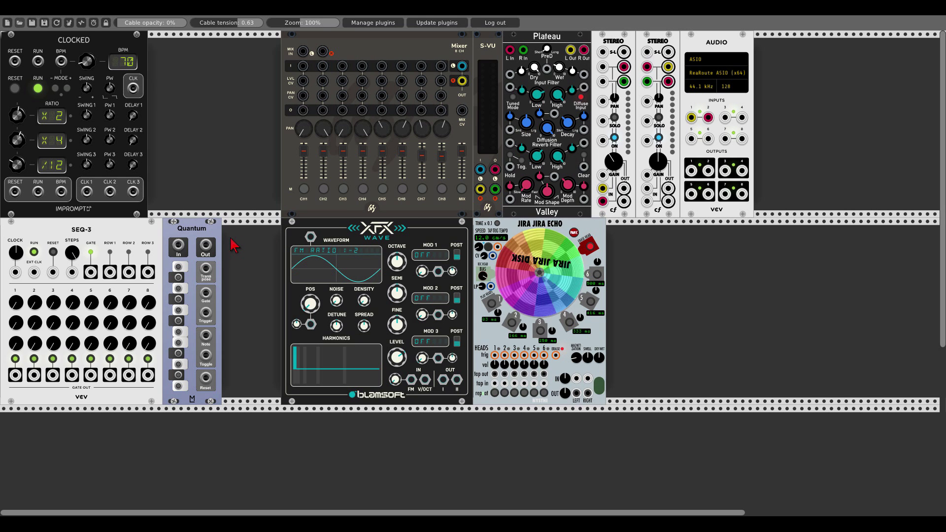
{"action": "left_click", "coordinate": [178, 376]}
{"action": "left_click", "coordinate": [179, 386]}
{"action": "left_click", "coordinate": [179, 343]}
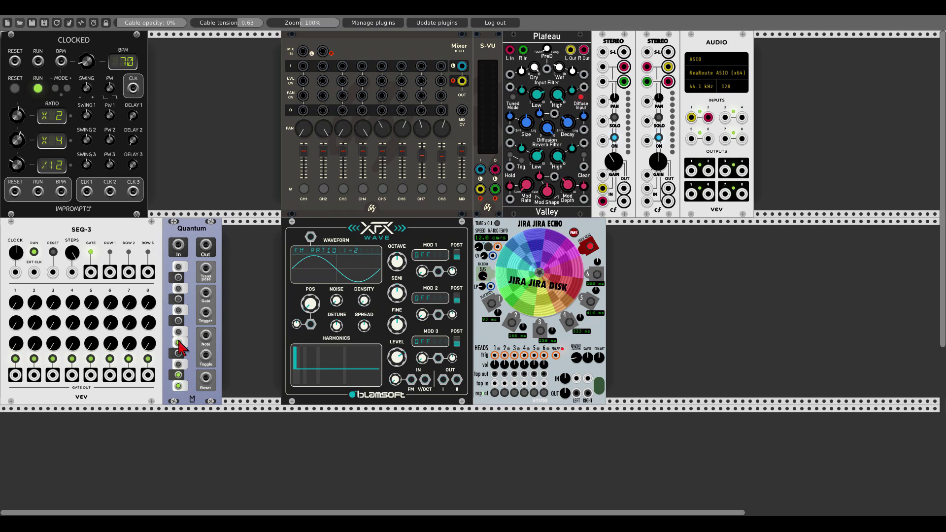
{"action": "left_click", "coordinate": [179, 299]}
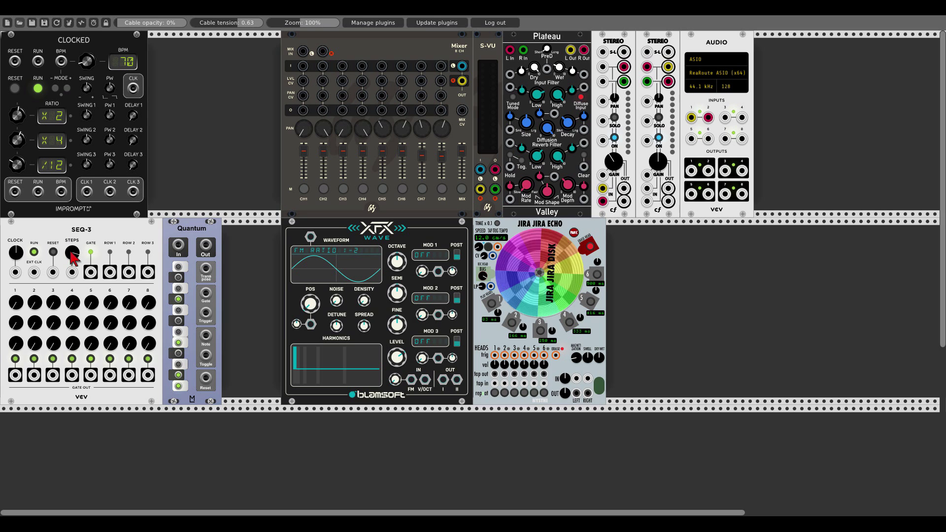
- Patch Clocked's CLK 1 output to SEQ-3's external clock input and set the cable opacity to 70%
{"action": "left_click_drag", "start_coordinate": [33, 272], "coordinate": [88, 198]}
{"action": "left_click_drag", "start_coordinate": [148, 22], "coordinate": [164, 22]}
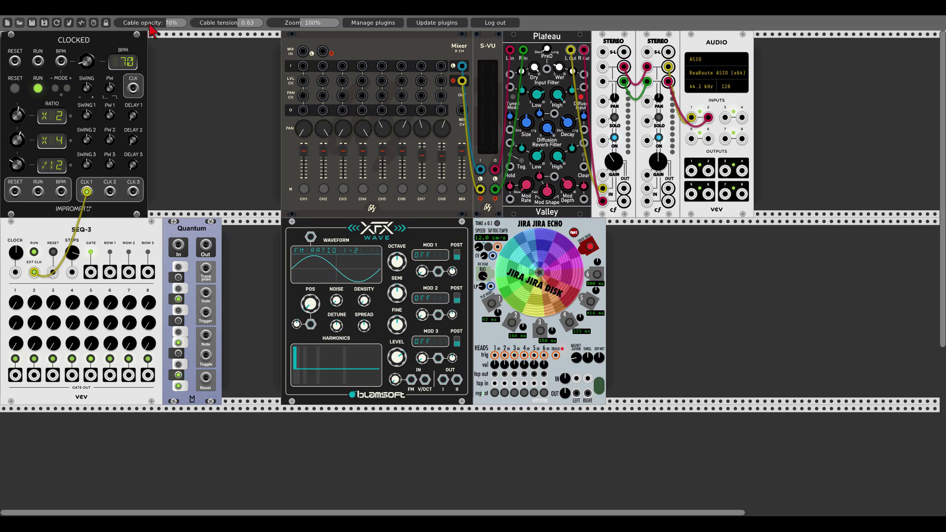
- Place XFX Wave directly beside Quantum and move Jira Jira Echo farther right to free space between them
{"action": "left_click_drag", "start_coordinate": [379, 228], "coordinate": [320, 228]}
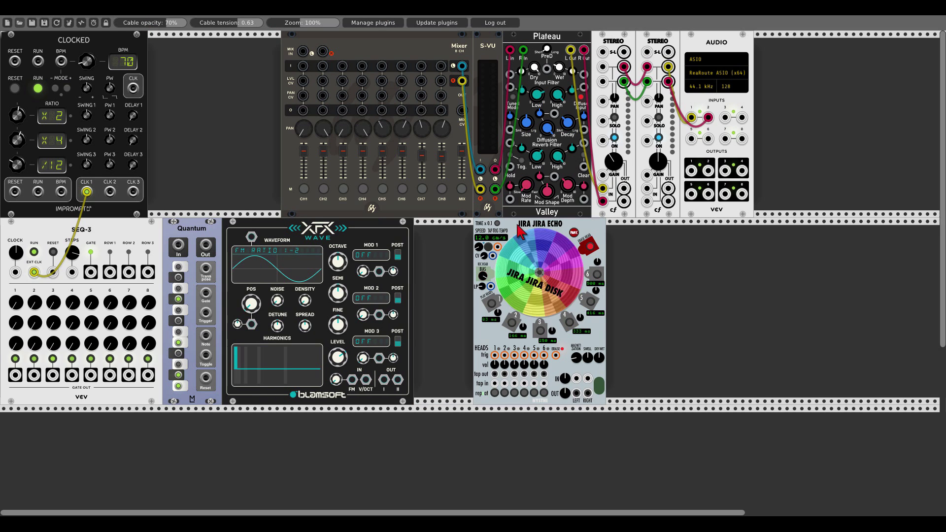
{"action": "left_click_drag", "start_coordinate": [520, 232], "coordinate": [645, 231]}
- Add an AS VCA directly after XFX Wave and raise both of its level sliders
{"action": "right_click", "coordinate": [532, 271]}
{"action": "type", "text": "vca"}
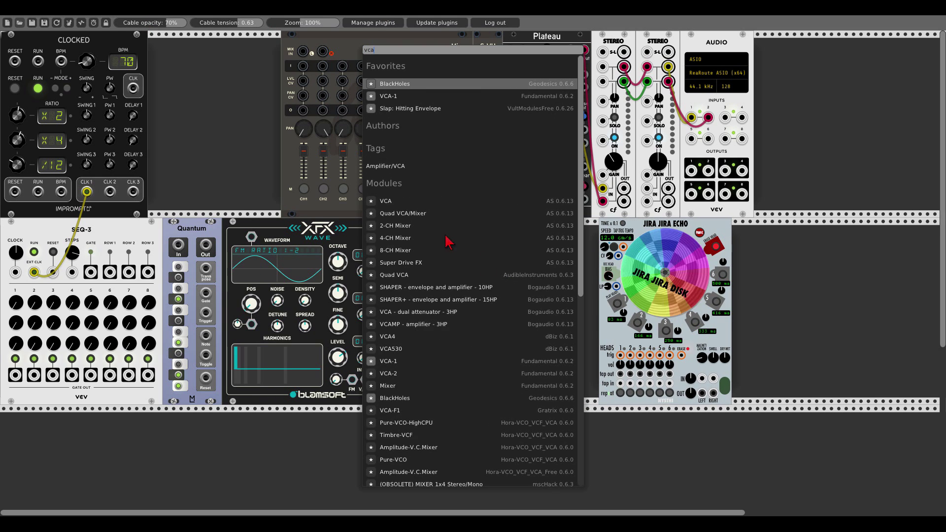
{"action": "left_click", "coordinate": [415, 202]}
{"action": "left_click_drag", "start_coordinate": [491, 279], "coordinate": [491, 256]}
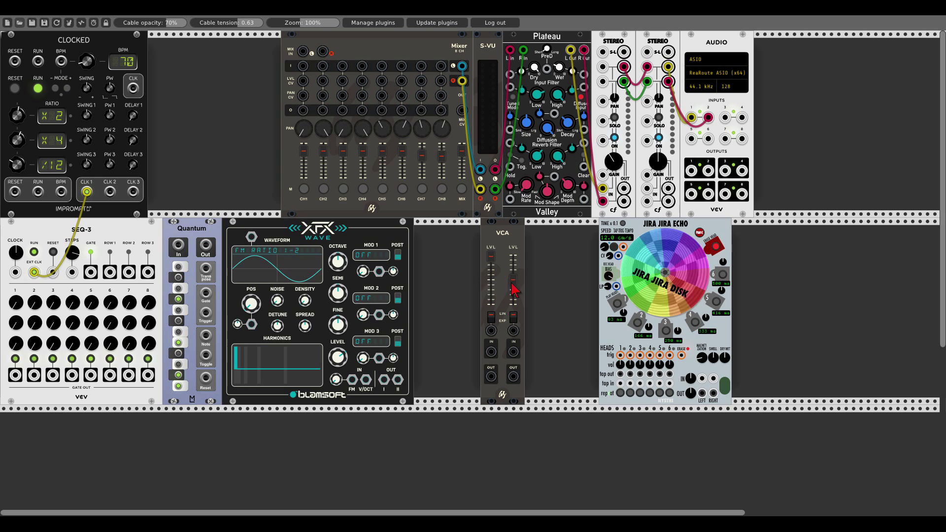
{"action": "left_click_drag", "start_coordinate": [513, 290], "coordinate": [424, 239]}
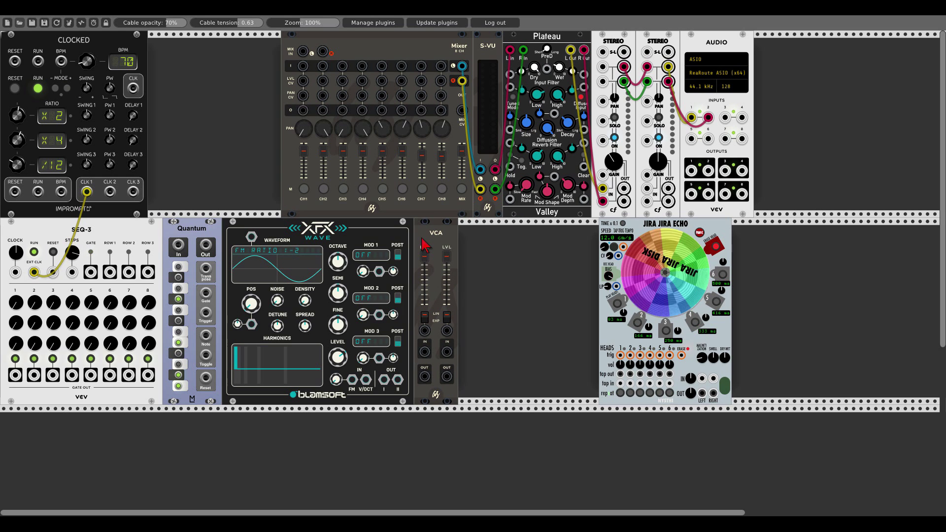
- Add an AS ADSR envelope module next to the VCA
{"action": "right_click", "coordinate": [479, 284]}
{"action": "type", "text": "adsr"}
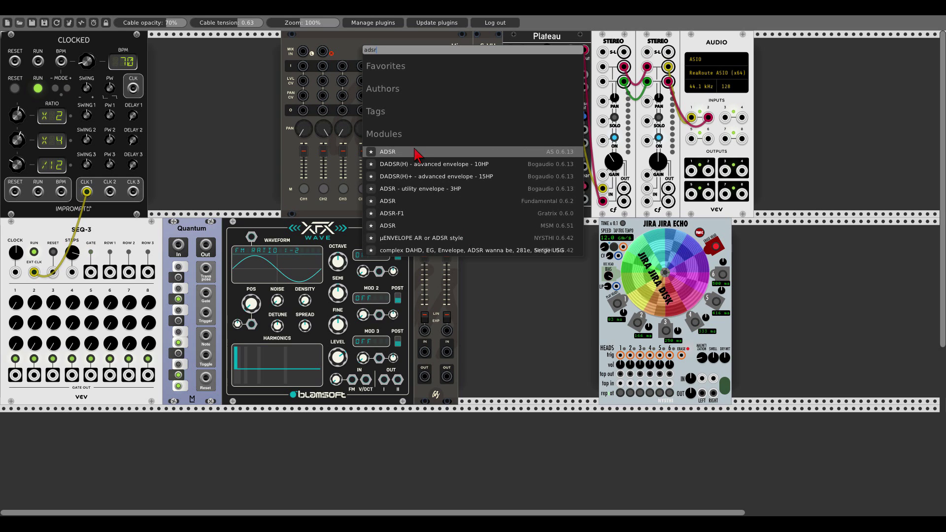
{"action": "left_click", "coordinate": [415, 153]}
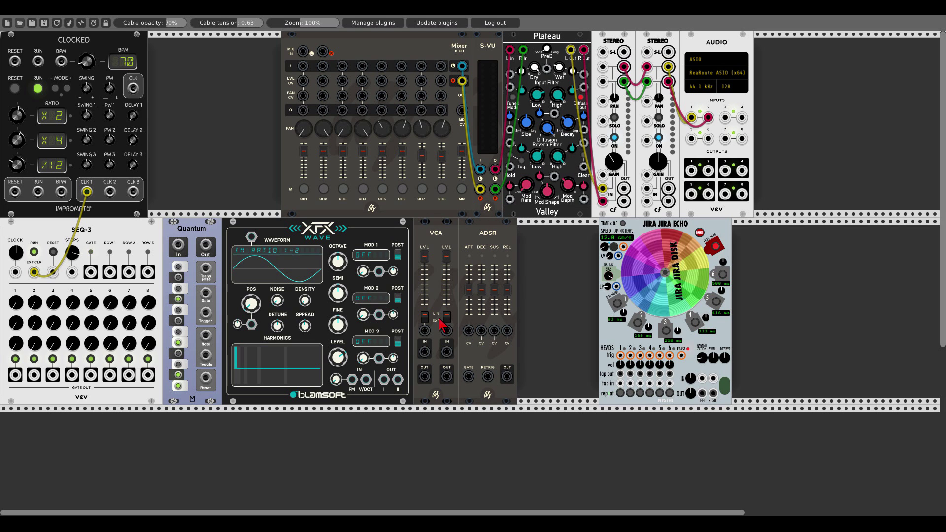
- Patch XFX Wave's outputs I and II into the VCA's inputs, and control both VCA channels with the ADSR gated by Quantum
{"action": "left_click_drag", "start_coordinate": [383, 379], "coordinate": [424, 352]}
{"action": "left_click_drag", "start_coordinate": [397, 380], "coordinate": [447, 352]}
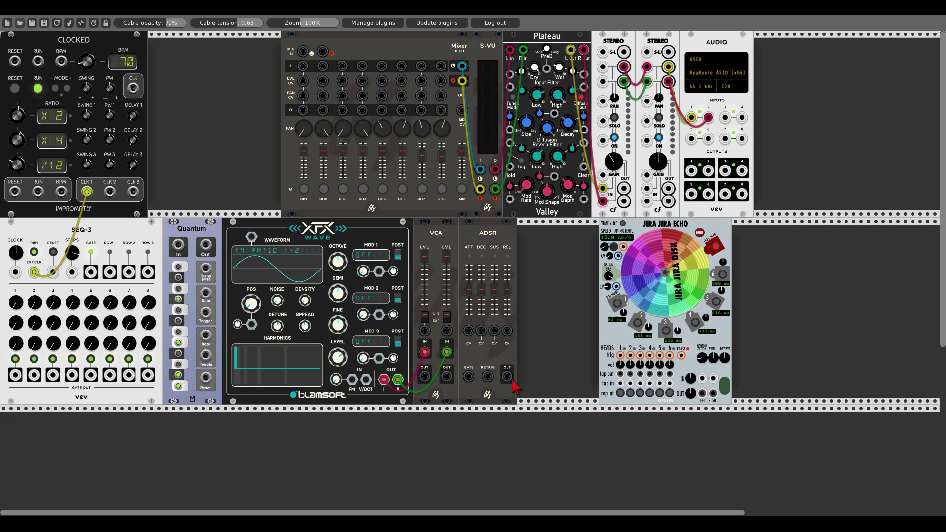
{"action": "mouse_move", "coordinate": [507, 376]}
{"action": "left_mouse_down"}
{"action": "mouse_move", "coordinate": [459, 365]}
{"action": "mouse_move", "coordinate": [424, 331]}
{"action": "mouse_move", "coordinate": [507, 377]}
{"action": "left_mouse_up"}
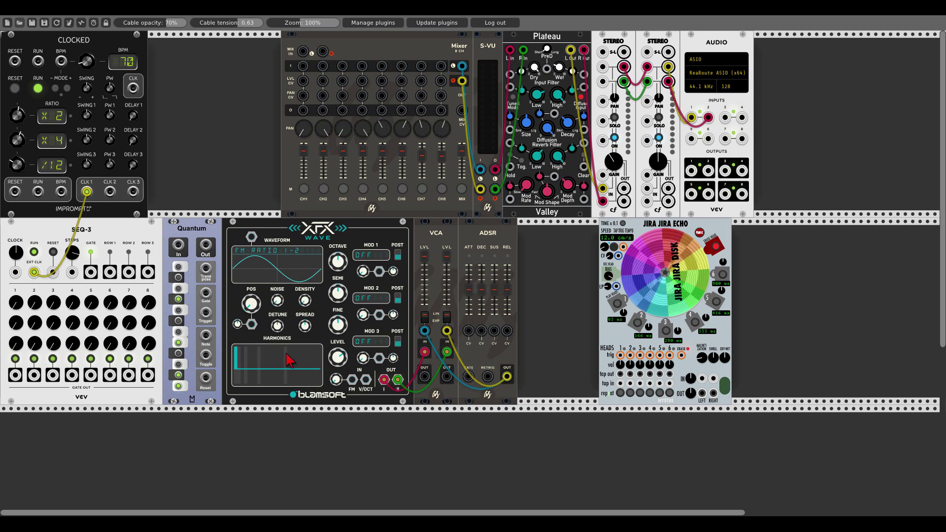
{"action": "left_click_drag", "start_coordinate": [207, 294], "coordinate": [468, 377]}
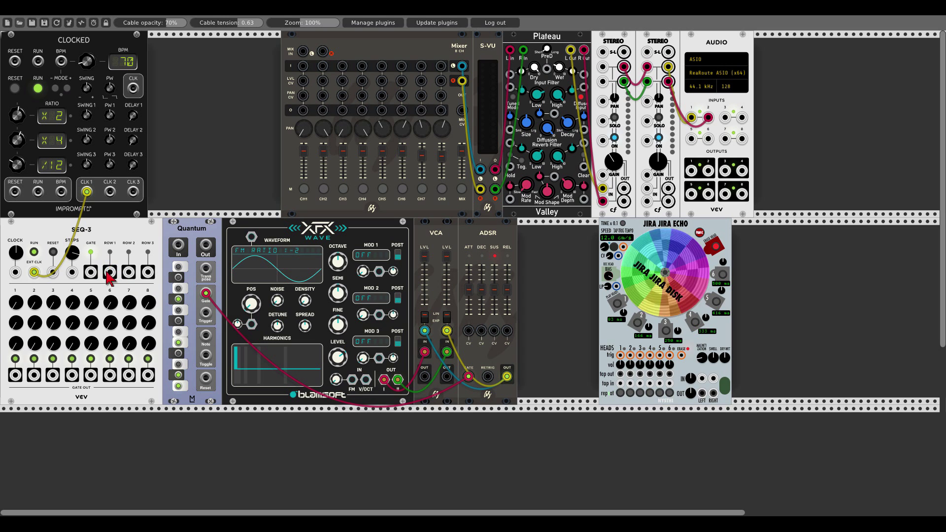
- Route SEQ-3's Row 1 through Quantum into XFX Wave's V/OCT input and vary the first-row step knobs to form a pitch sequence
{"action": "left_click_drag", "start_coordinate": [109, 273], "coordinate": [369, 384]}
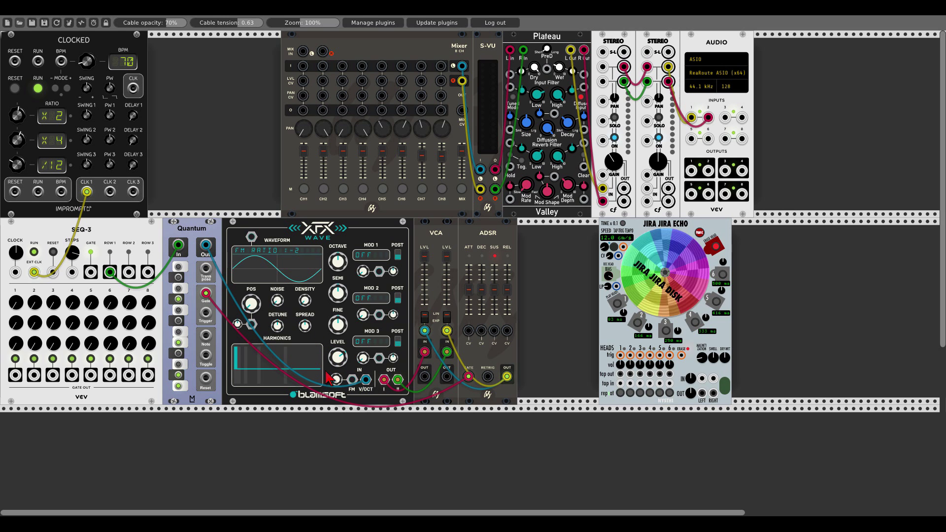
{"action": "left_click_drag", "start_coordinate": [35, 304], "coordinate": [54, 265]}
{"action": "left_click_drag", "start_coordinate": [70, 304], "coordinate": [89, 241]}
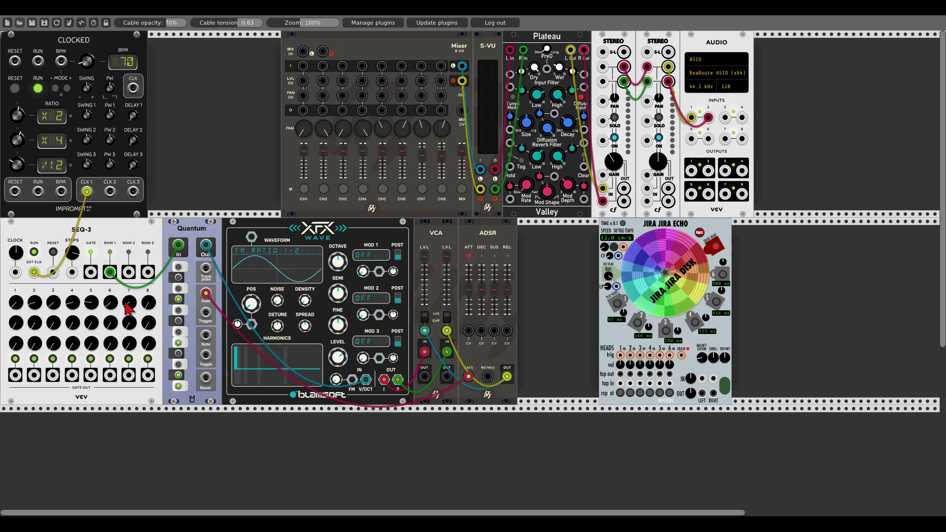
- Patch the two VCA outputs to Jira Jira Echo's left and right inputs and place the echo beside the ADSR
{"action": "left_click_drag", "start_coordinate": [424, 376], "coordinate": [702, 379]}
{"action": "left_click_drag", "start_coordinate": [714, 379], "coordinate": [447, 377]}
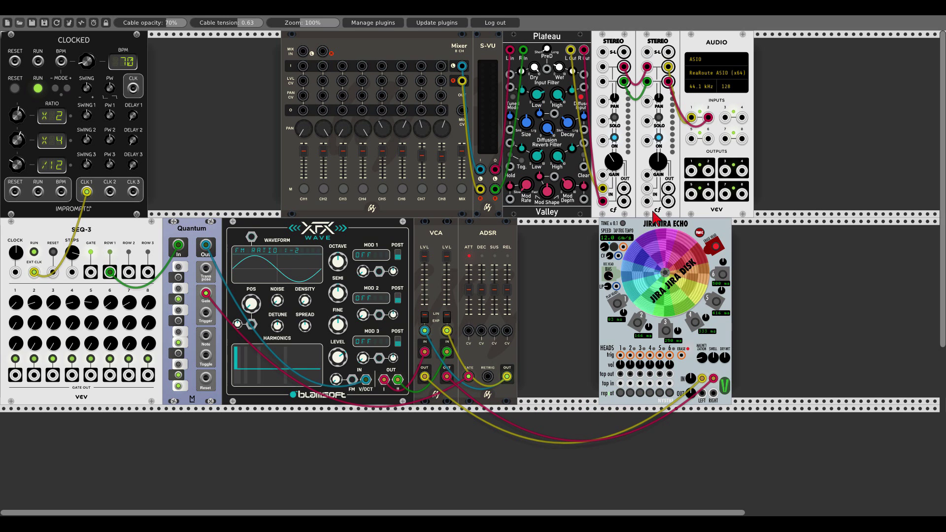
{"action": "left_click_drag", "start_coordinate": [679, 230], "coordinate": [588, 235]}
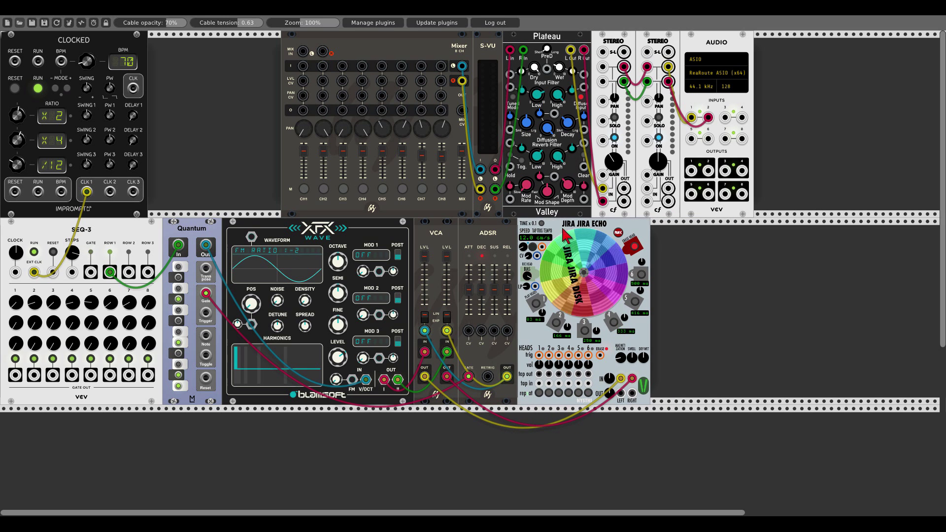
- Patch Clocked's CLK 1 to the echo's tap tempo trigger input, and the echo's stereo outputs to mixer channels 1 and 2
{"action": "left_click_drag", "start_coordinate": [542, 247], "coordinate": [87, 192]}
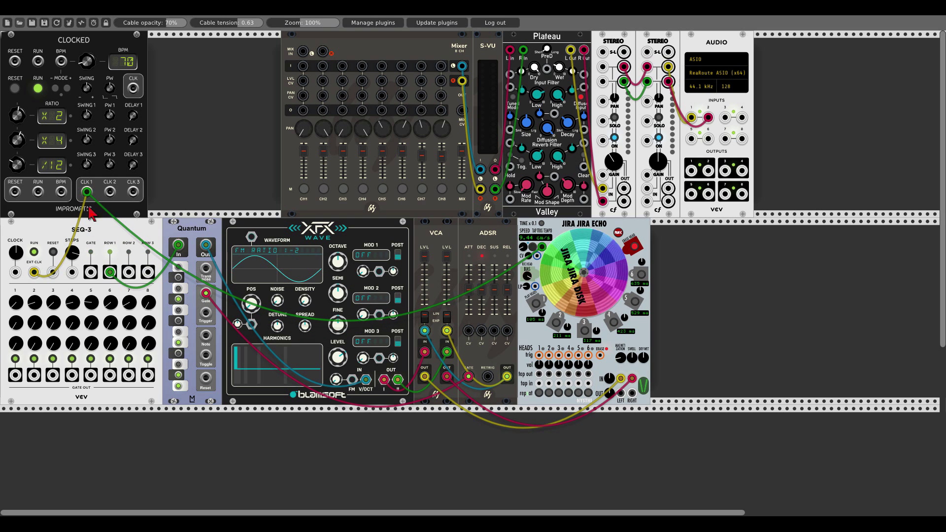
{"action": "mouse_move", "coordinate": [621, 393]}
{"action": "left_mouse_down"}
{"action": "mouse_move", "coordinate": [303, 65]}
{"action": "mouse_move", "coordinate": [582, 365]}
{"action": "mouse_move", "coordinate": [632, 392]}
{"action": "left_mouse_up"}
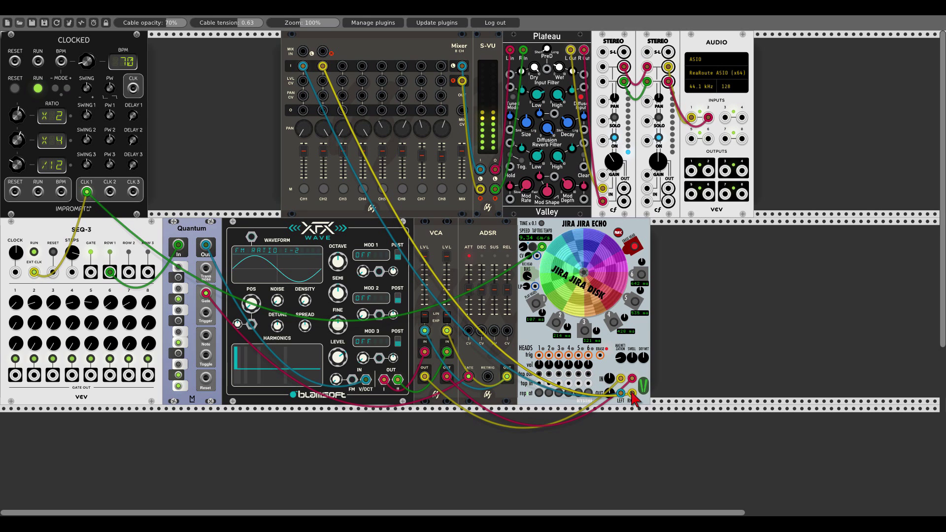
- Lower the ADSR sliders for a short envelope and slightly adjust XFX Wave's POS knob
{"action": "left_click_drag", "start_coordinate": [493, 291], "coordinate": [469, 314]}
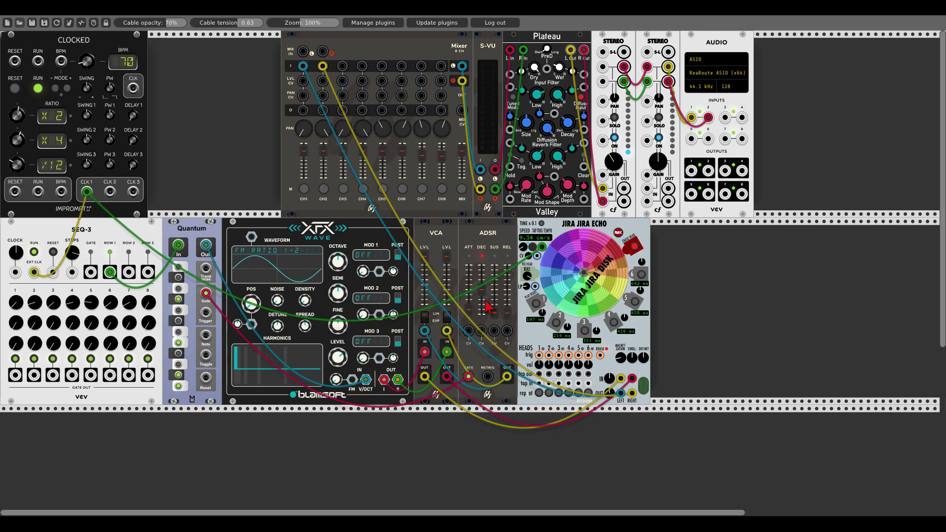
{"action": "mouse_move", "coordinate": [254, 303]}
{"action": "left_mouse_down"}
{"action": "mouse_move", "coordinate": [255, 269]}
{"action": "mouse_move", "coordinate": [255, 303]}
{"action": "left_mouse_up"}
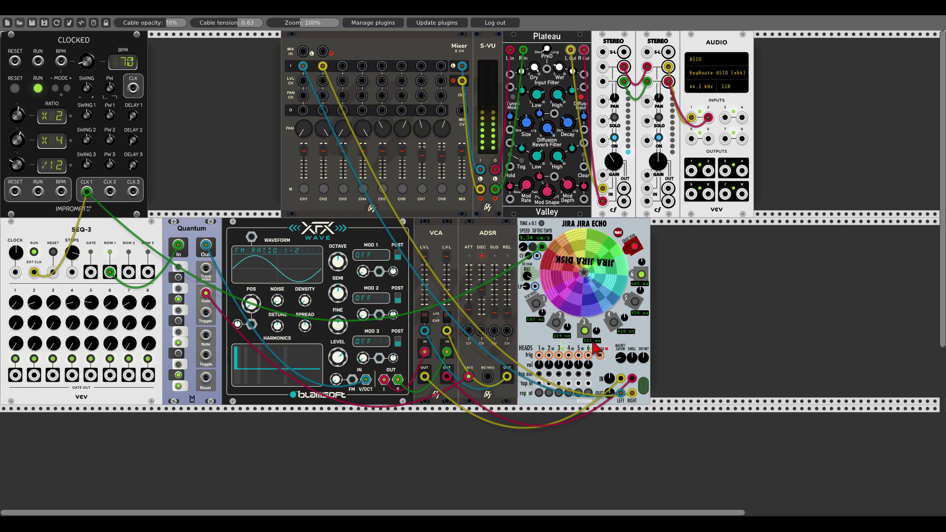
- Offset the echo's play head 3 to 384 ms and play head 6 to 705 ms
{"action": "left_click_drag", "start_coordinate": [296, 20], "coordinate": [320, 20]}
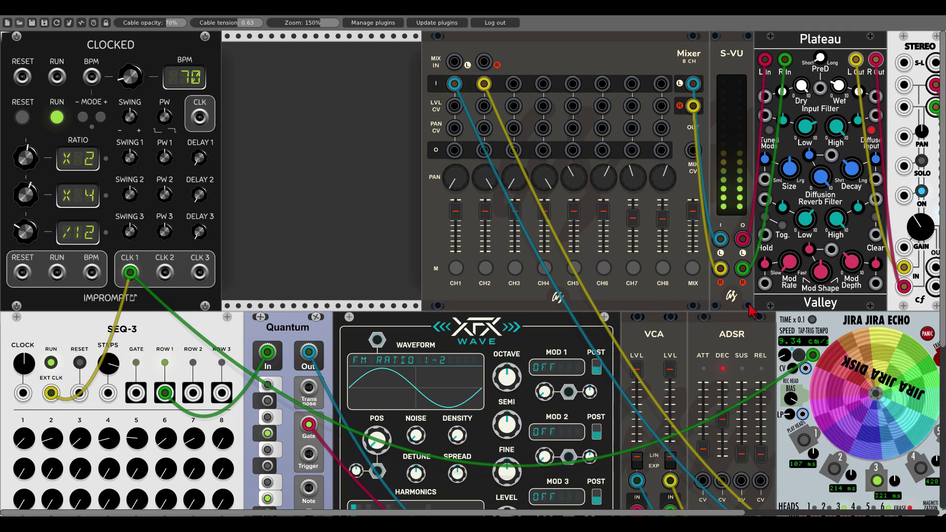
{"action": "left_click_drag", "start_coordinate": [891, 476], "coordinate": [615, 266]}
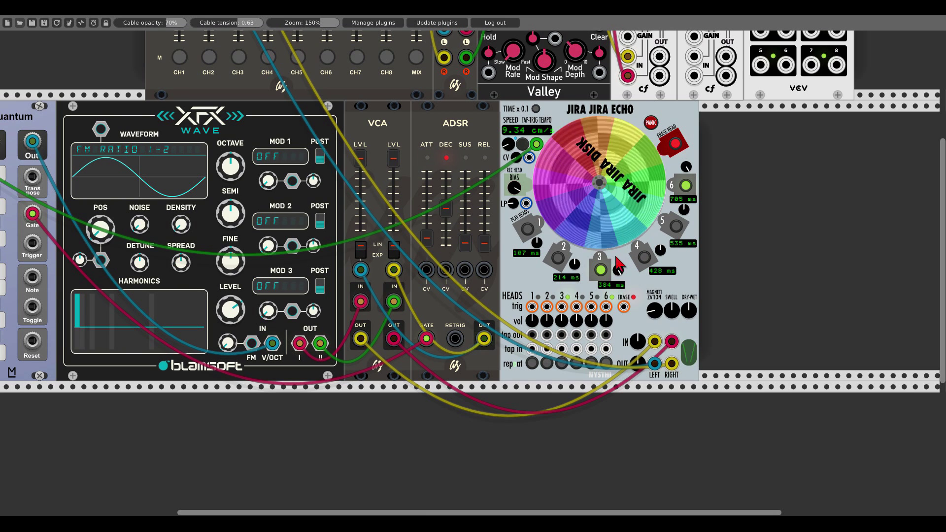
- Set the echo's play head 3 to 321 ms and head 6 to 642 ms, adjust the head volumes, and enable play head 1
{"action": "left_click", "coordinate": [603, 272]}
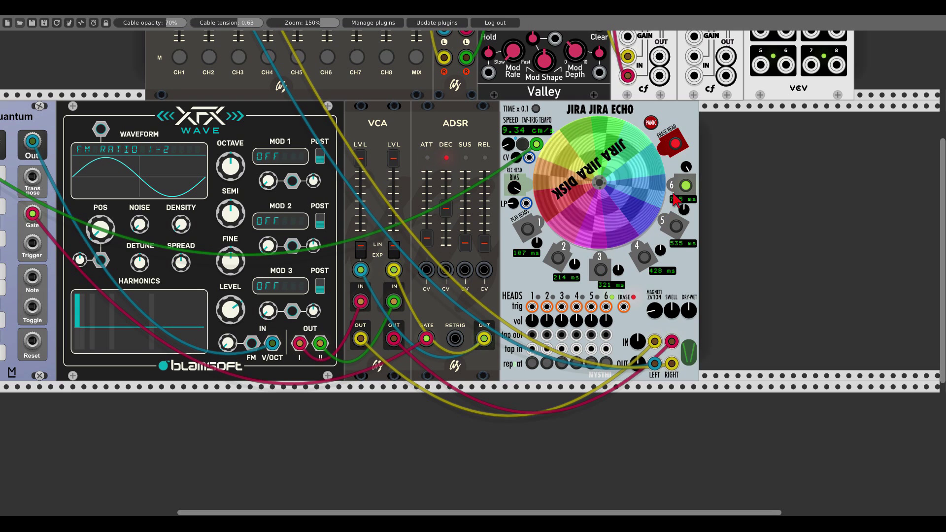
{"action": "left_click", "coordinate": [601, 270]}
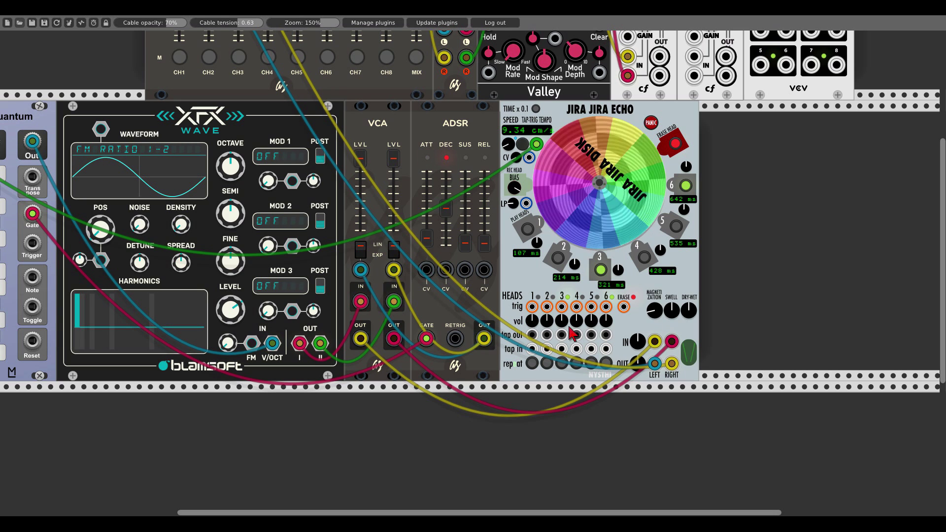
{"action": "left_click_drag", "start_coordinate": [561, 323], "coordinate": [606, 327]}
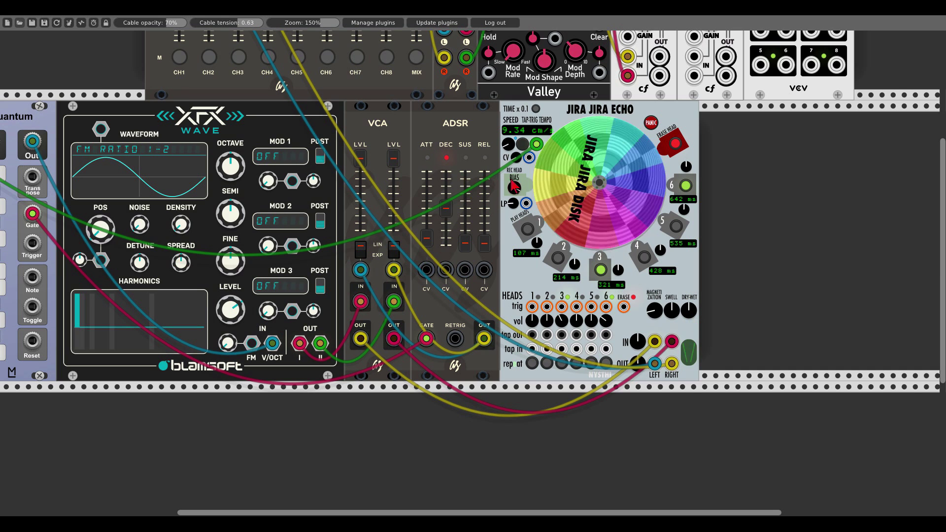
{"action": "left_click", "coordinate": [527, 227]}
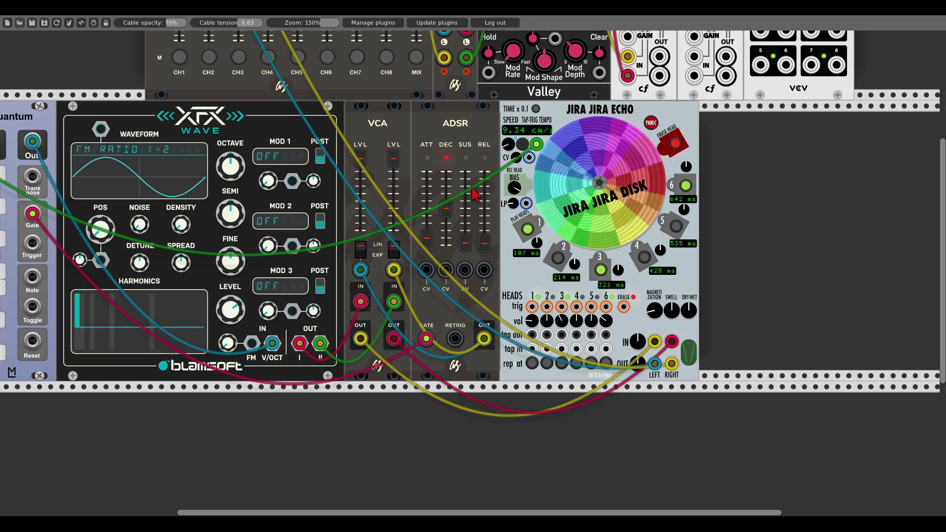
- Patch SEQ-3's Row 2 output to XFX Wave's POS CV input and its Row 3 output to the MOD 1 CV input
{"action": "right_click", "coordinate": [308, 22]}
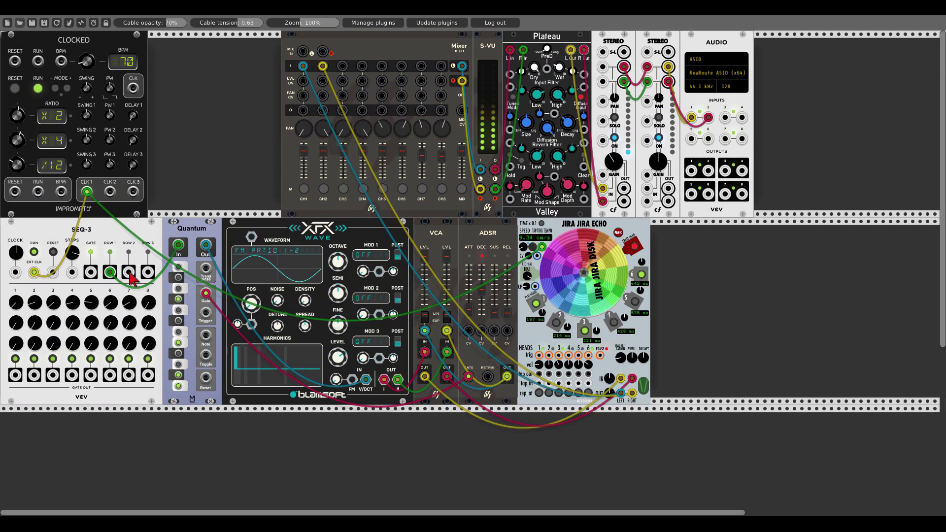
{"action": "left_click_drag", "start_coordinate": [129, 273], "coordinate": [252, 324]}
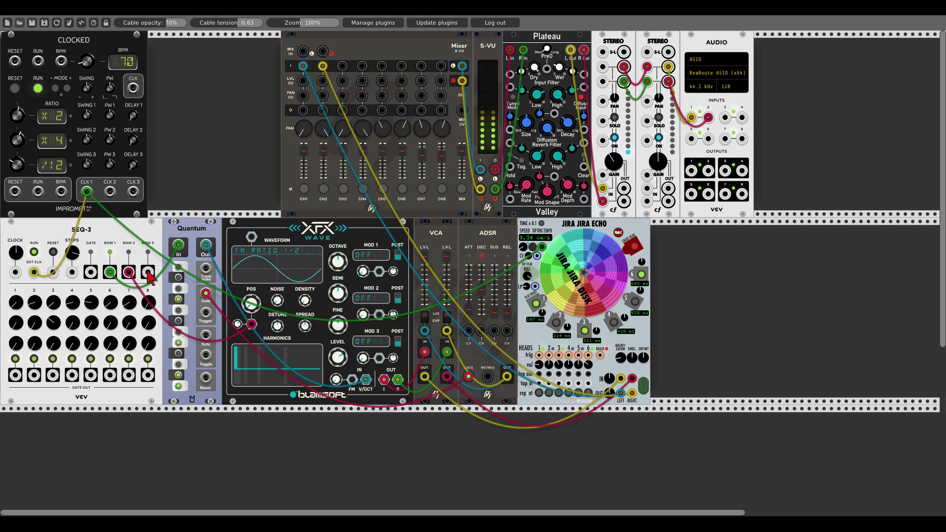
{"action": "left_click_drag", "start_coordinate": [147, 272], "coordinate": [379, 272]}
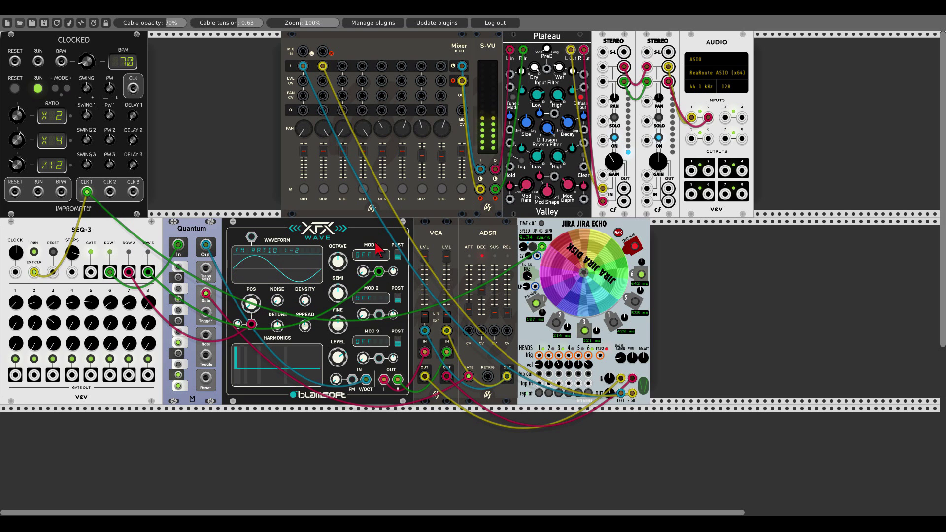
- Set XFX Wave's MOD 1 type to Phase Distortion and adjust the step 5 knob in SEQ-3's third row
{"action": "left_click", "coordinate": [372, 255]}
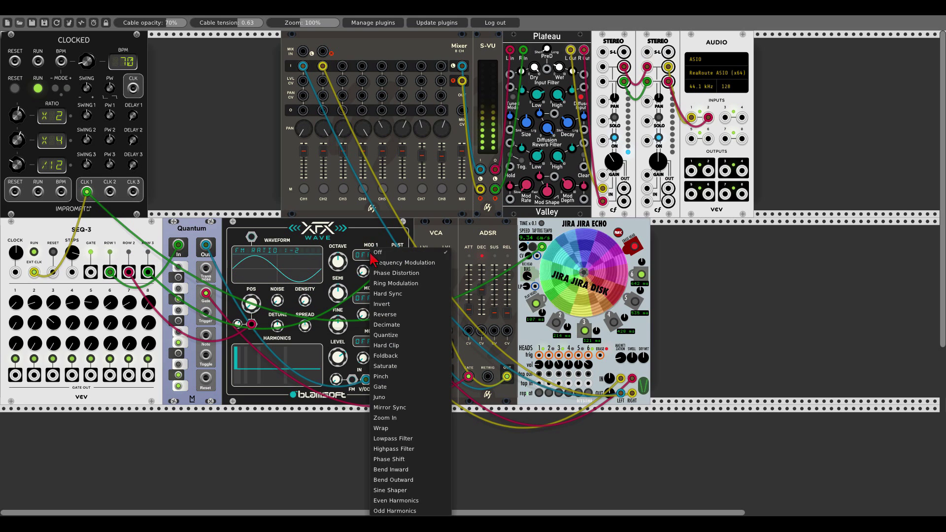
{"action": "left_click", "coordinate": [397, 270]}
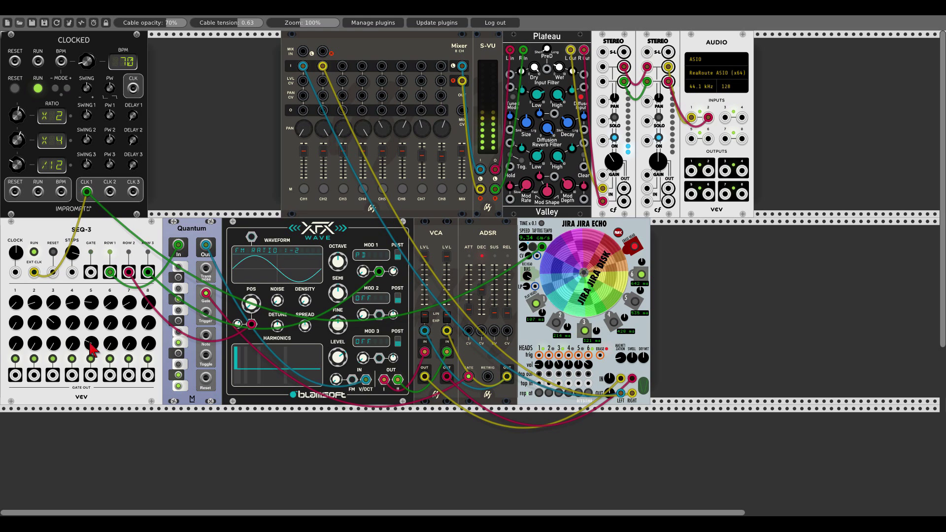
{"action": "left_click_drag", "start_coordinate": [90, 343], "coordinate": [90, 362]}
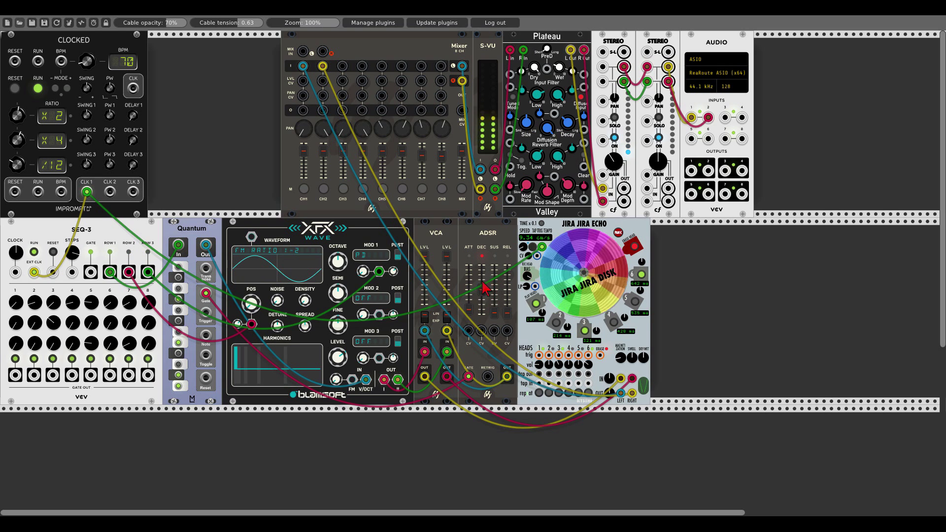
- Add a Geodesics Branes module in its dark matter edition and place it directly beside Clocked
{"action": "right_click", "coordinate": [236, 120]}
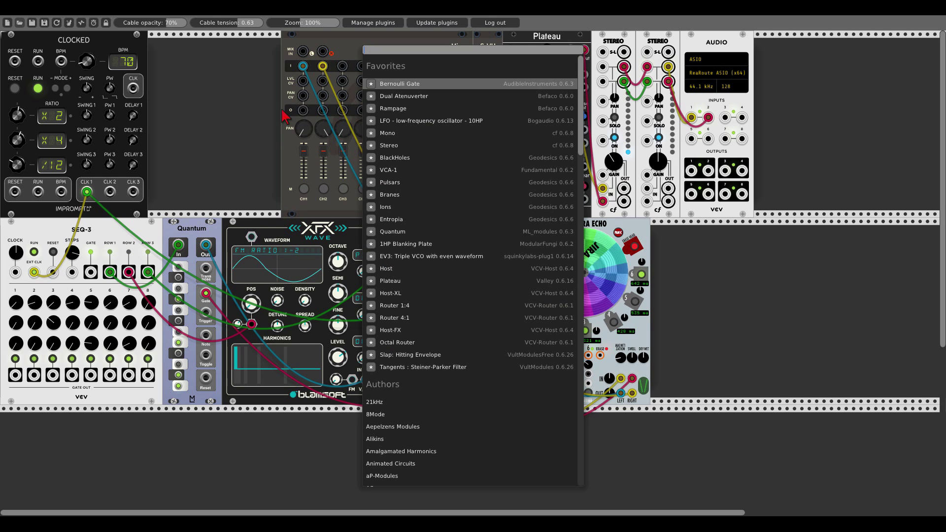
{"action": "left_click", "coordinate": [398, 197]}
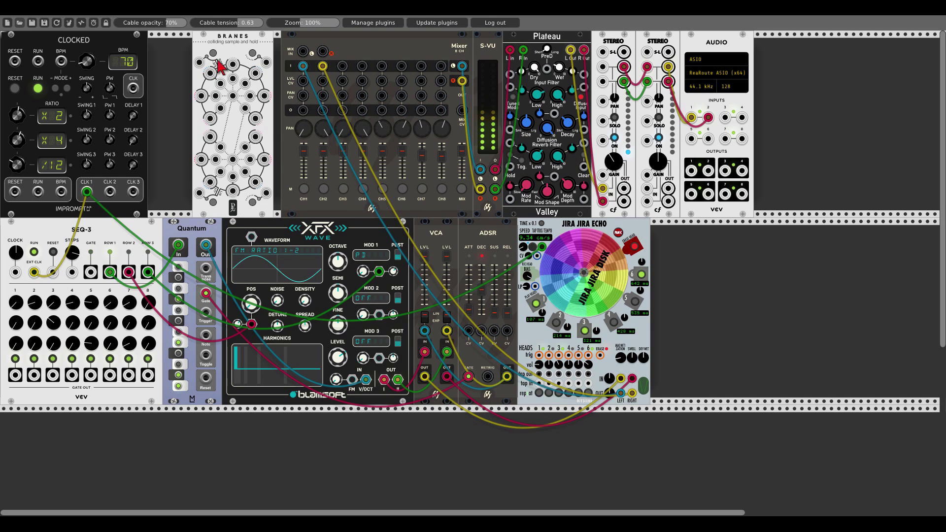
{"action": "right_click", "coordinate": [232, 47]}
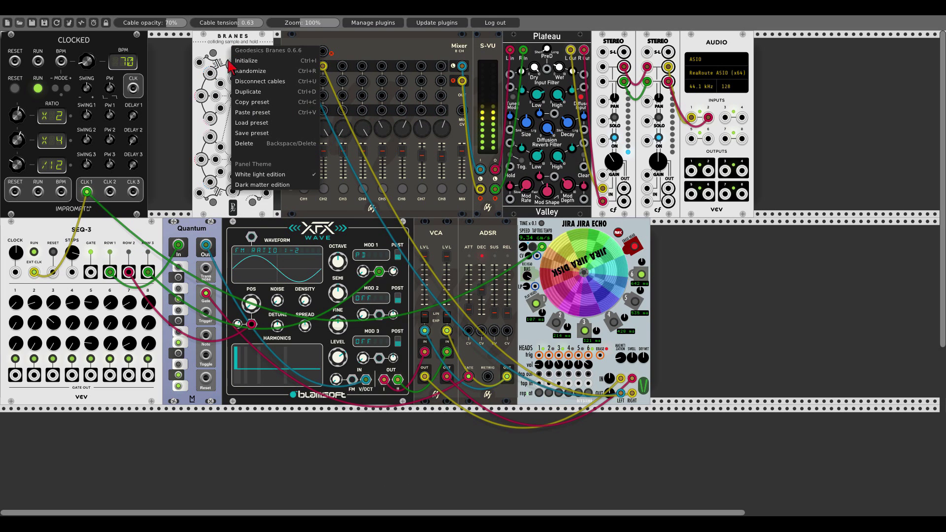
{"action": "left_click", "coordinate": [251, 185]}
{"action": "left_click_drag", "start_coordinate": [227, 54], "coordinate": [170, 57]}
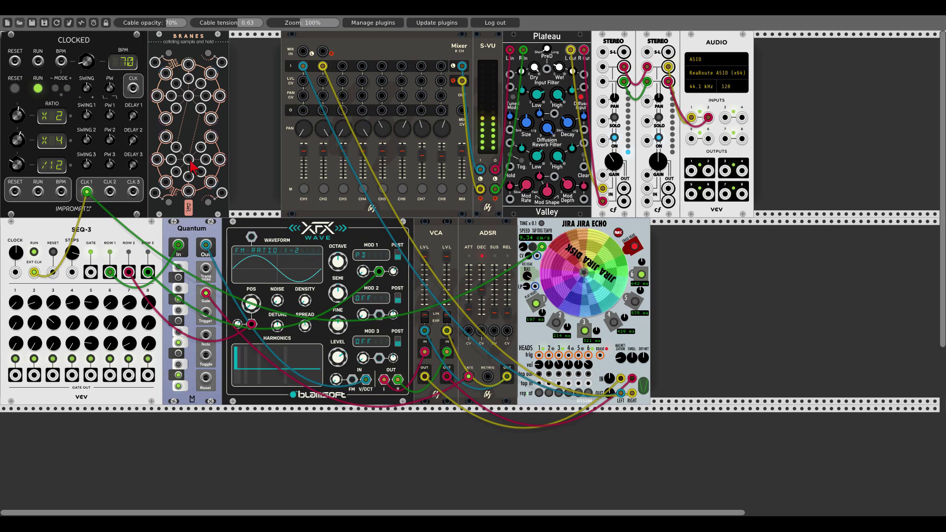
- Patch Clocked's CLK 1 to Branes' lower trigger input and a lower Branes sample-and-hold output to the ADSR's decay CV input
{"action": "left_click_drag", "start_coordinate": [188, 159], "coordinate": [85, 192]}
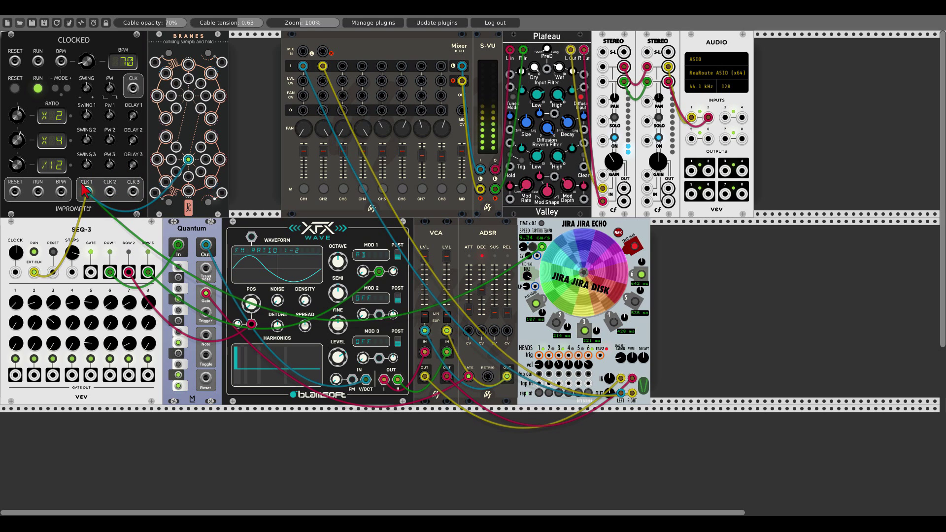
{"action": "left_click_drag", "start_coordinate": [301, 23], "coordinate": [324, 23]}
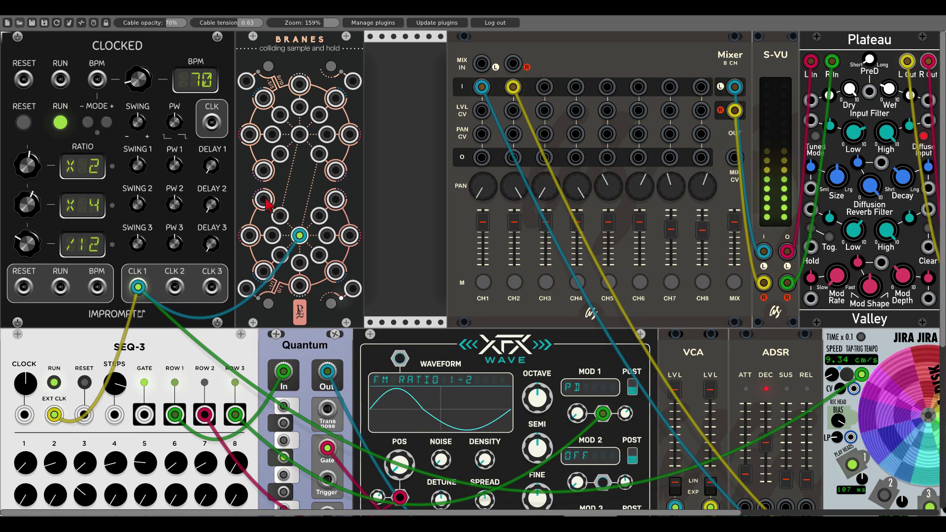
{"action": "double_click", "coordinate": [304, 24]}
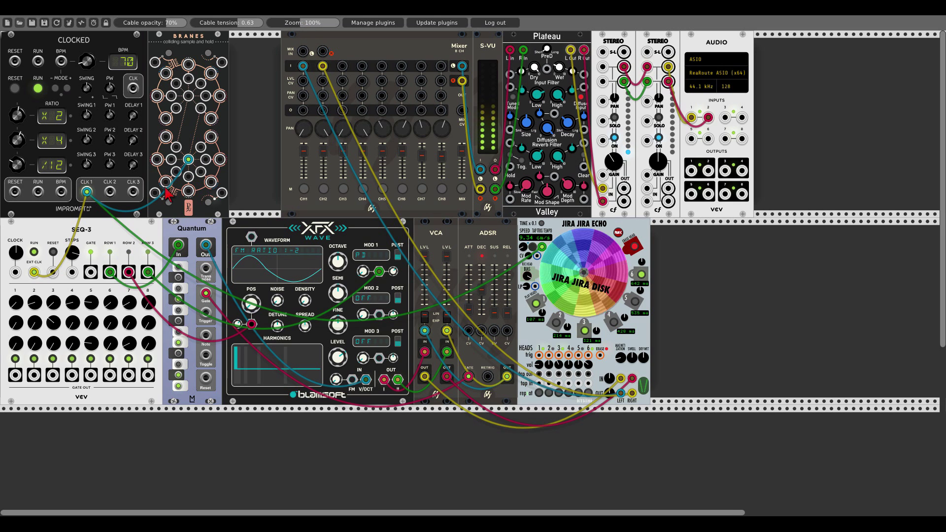
{"action": "left_click_drag", "start_coordinate": [166, 181], "coordinate": [482, 331]}
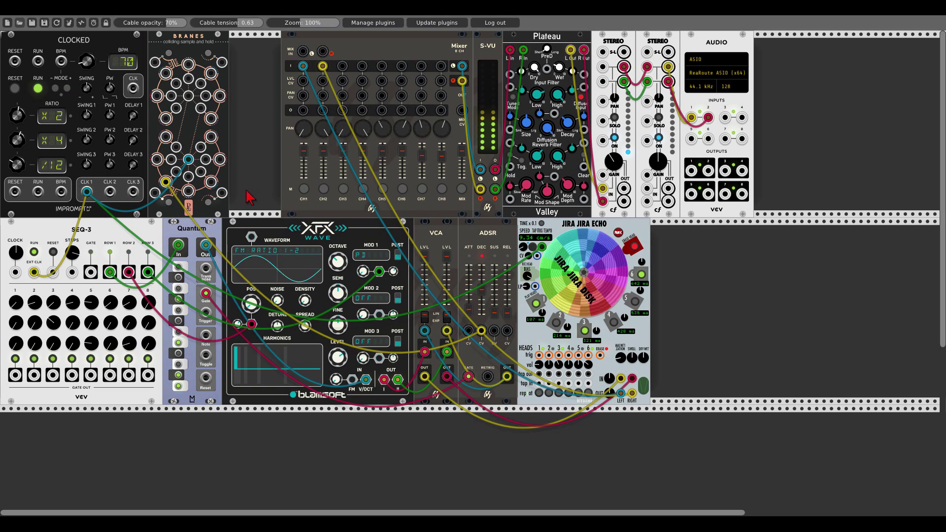
- Add the EV3 triple VCO from Squinky Labs to the empty rack row beneath XFX Wave
{"action": "scroll", "coordinate": [267, 183], "scroll_direction": "down", "scroll_amount": 1}
{"action": "scroll", "coordinate": [267, 184], "scroll_direction": "down", "scroll_amount": 8}
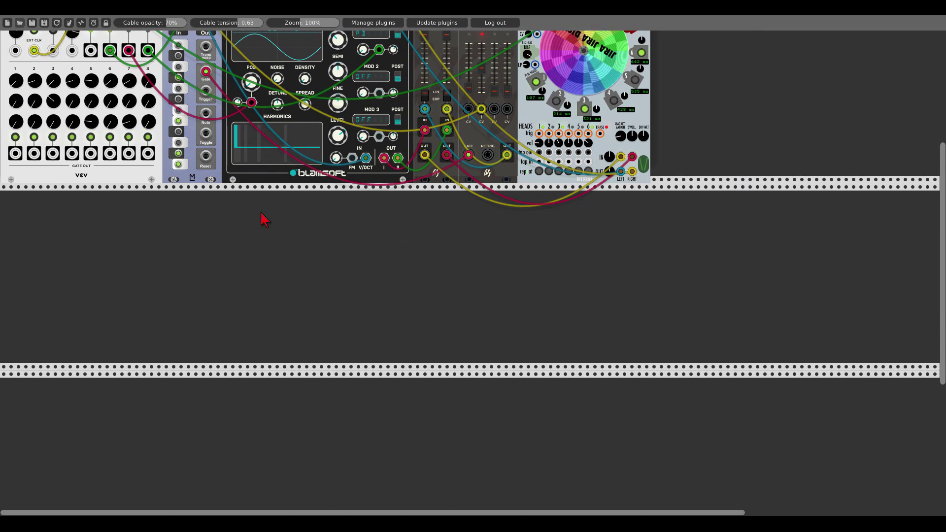
{"action": "right_click", "coordinate": [266, 251]}
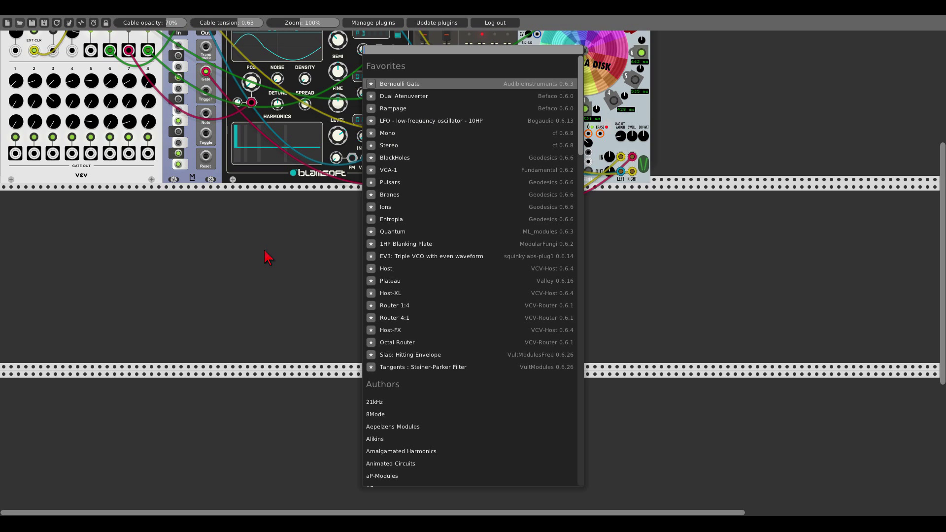
{"action": "left_click", "coordinate": [402, 257]}
{"action": "left_click_drag", "start_coordinate": [295, 197], "coordinate": [280, 202]}
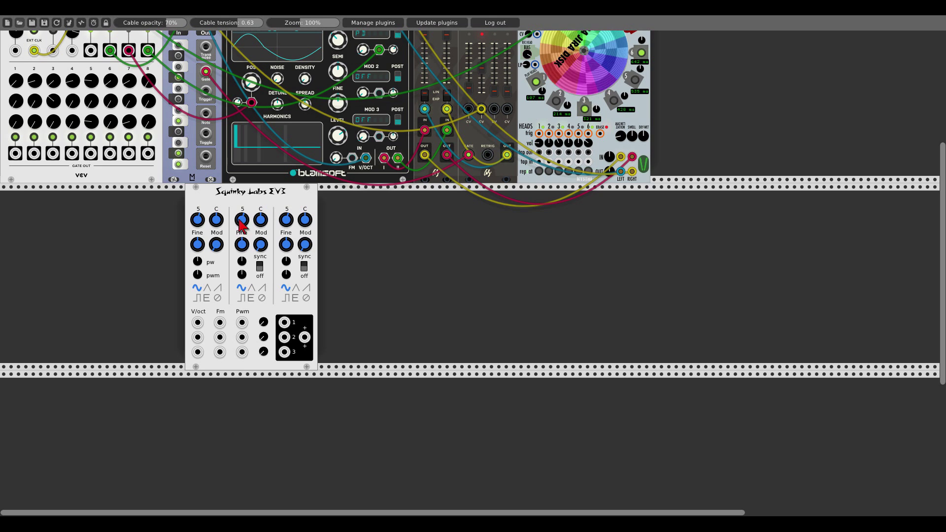
- Search the module browser for "kink", add Audible Instruments Utilities, and place it at the start of EV3's row
{"action": "scroll", "coordinate": [215, 141], "scroll_direction": "up", "scroll_amount": 2}
{"action": "right_click", "coordinate": [157, 278]}
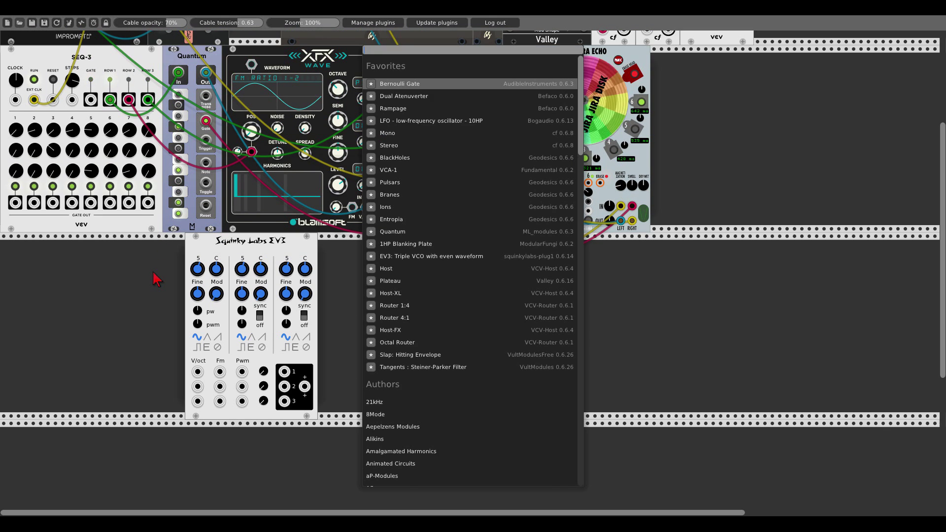
{"action": "type", "text": "kink"}
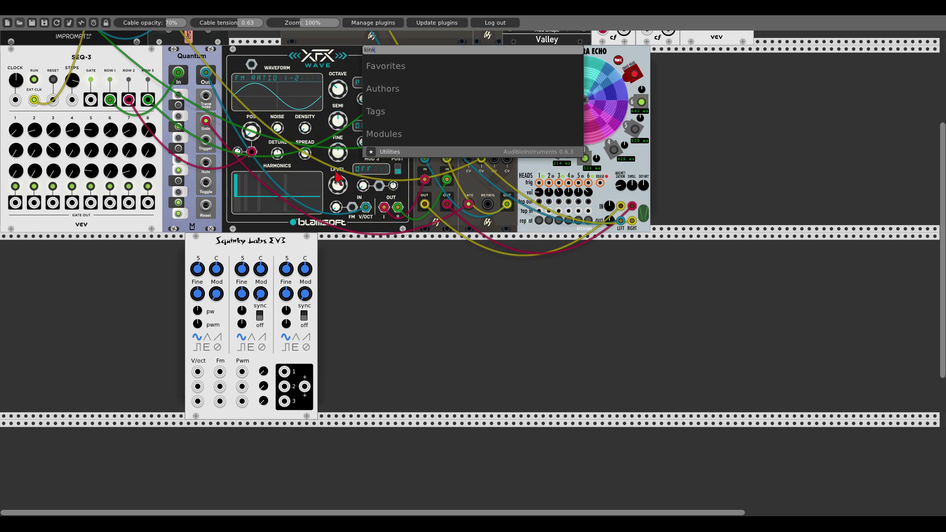
{"action": "left_click", "coordinate": [395, 152]}
{"action": "left_click_drag", "start_coordinate": [165, 241], "coordinate": [5, 256]}
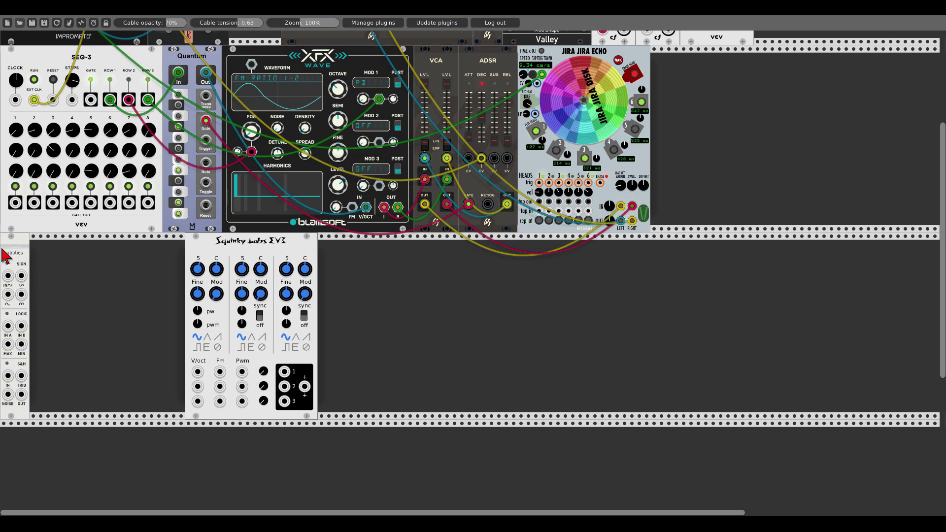
- Move EV3 beside Utilities and patch Quantum's Out through the S&H, triggered by Clocked's CLK 2, into EV3's first V/Oct input
{"action": "left_click_drag", "start_coordinate": [217, 250], "coordinate": [206, 73]}
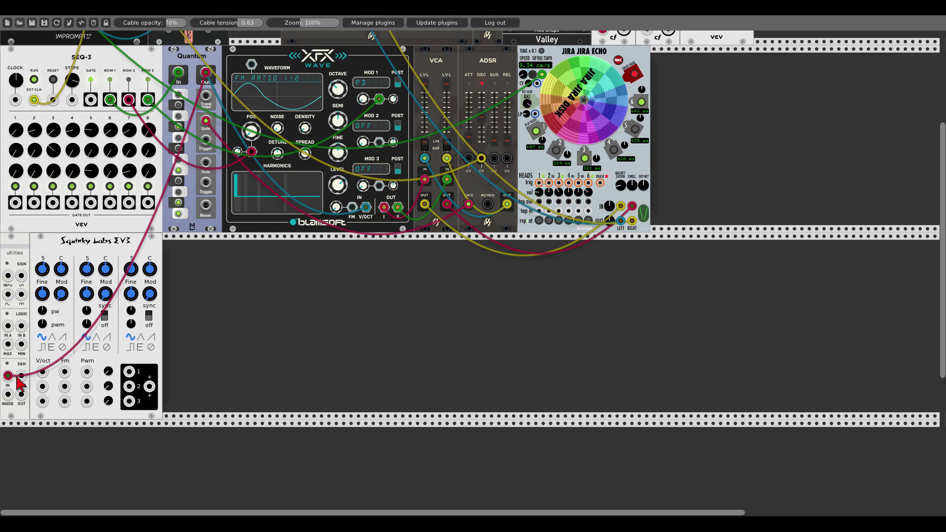
{"action": "left_click_drag", "start_coordinate": [20, 378], "coordinate": [110, 191]}
{"action": "scroll", "coordinate": [20, 377], "scroll_direction": "up", "scroll_amount": 7}
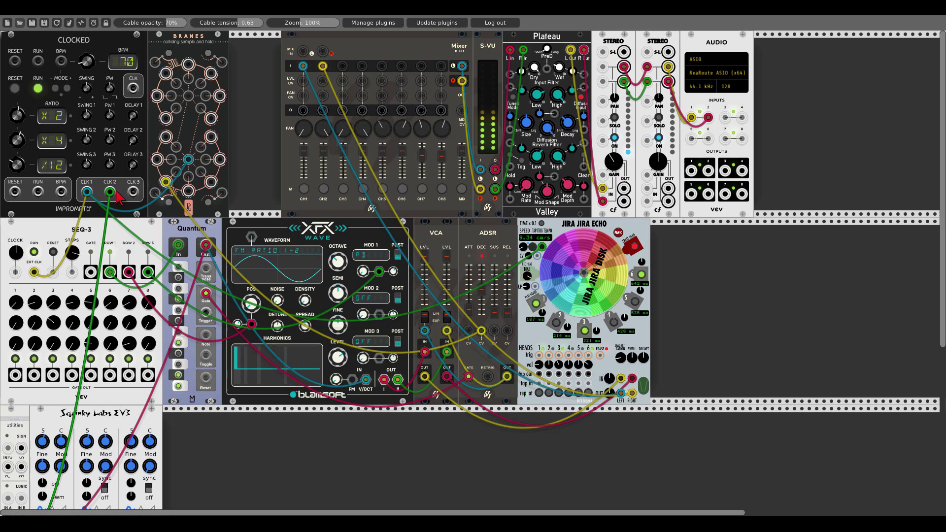
{"action": "scroll", "coordinate": [59, 151], "scroll_direction": "down", "scroll_amount": 7}
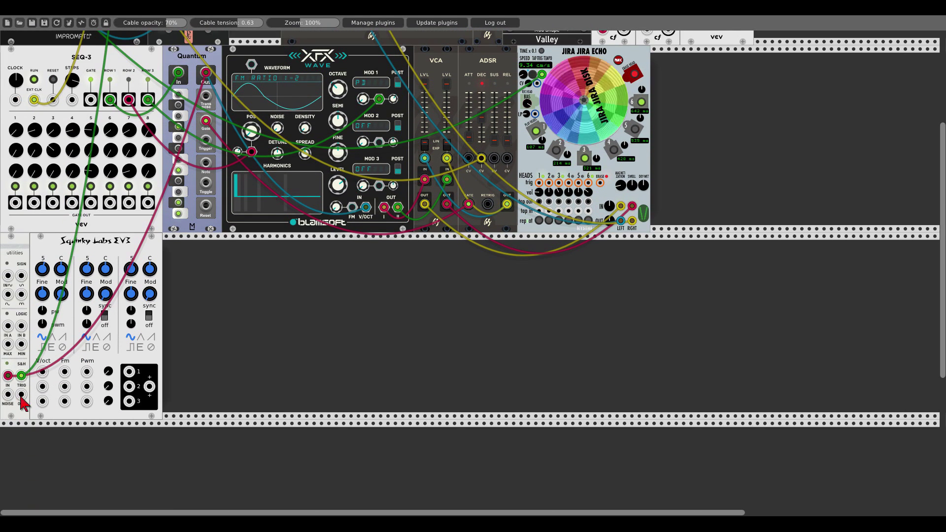
{"action": "left_click_drag", "start_coordinate": [21, 395], "coordinate": [45, 376]}
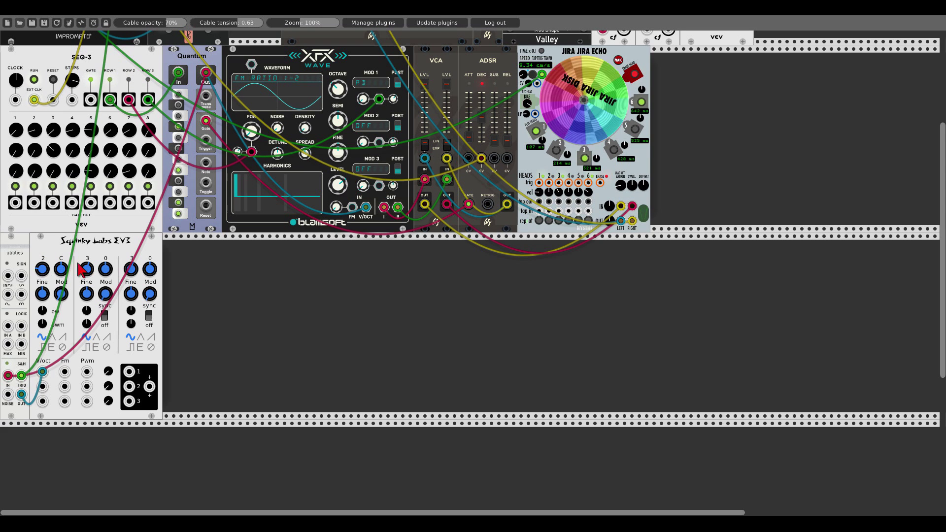
- Set EV3's first oscillator to octave 2, the second to octave 1 plus a 5th, lower the third's octave, and give all three triangle waves
{"action": "left_click_drag", "start_coordinate": [89, 273], "coordinate": [131, 276]}
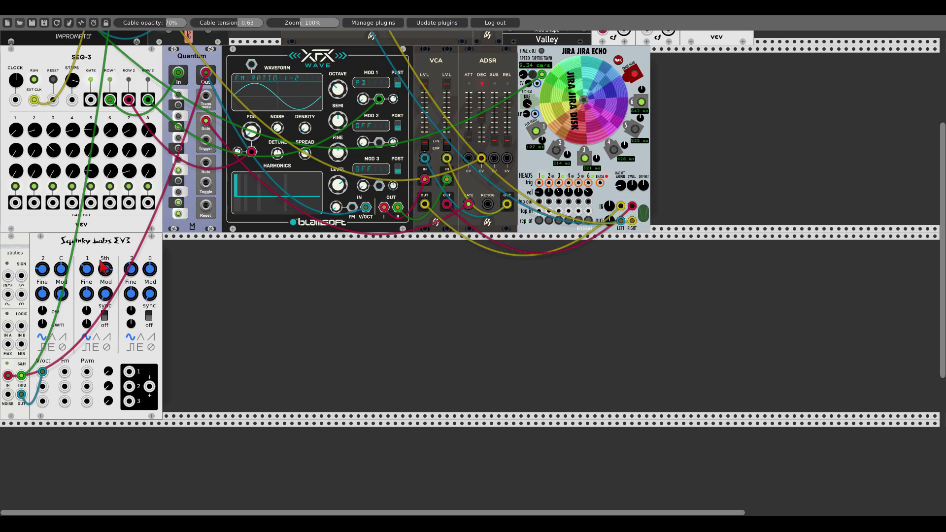
{"action": "left_click", "coordinate": [52, 337]}
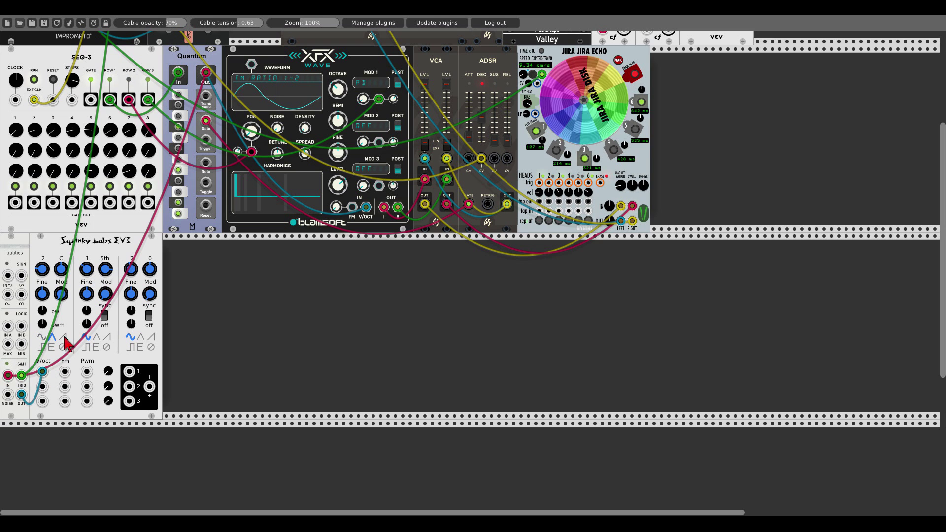
{"action": "left_click", "coordinate": [97, 336]}
{"action": "left_click", "coordinate": [141, 338]}
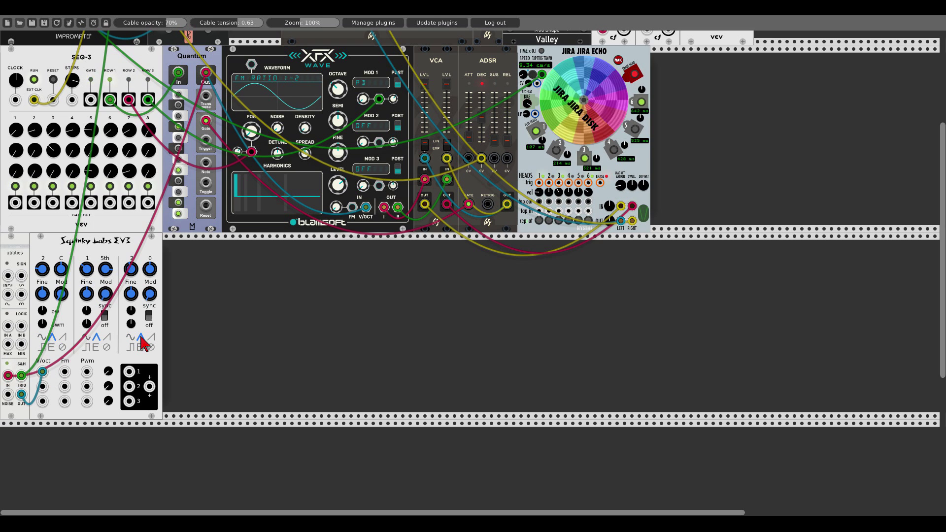
- Search the module browser for "veils", add the Audible Instruments Quad VCA, and place it directly beside EV3
{"action": "right_click", "coordinate": [214, 366]}
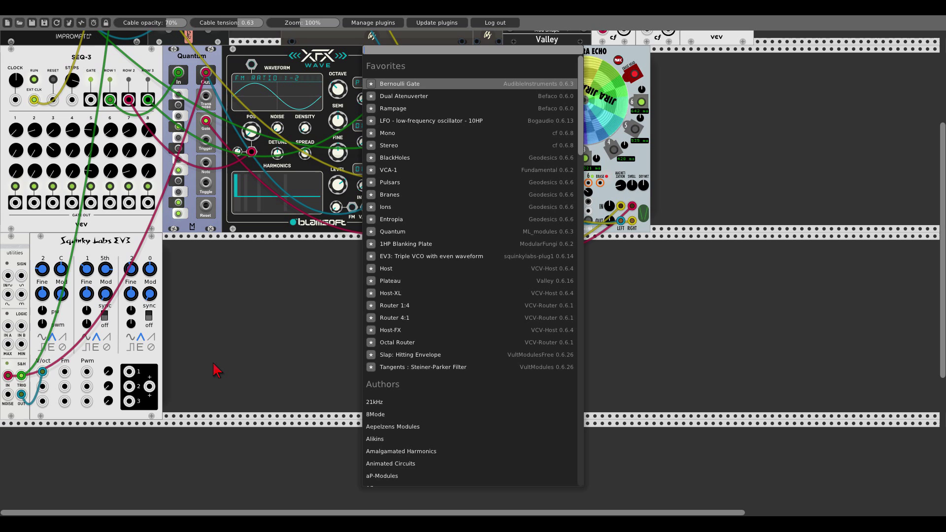
{"action": "type", "text": "veils"}
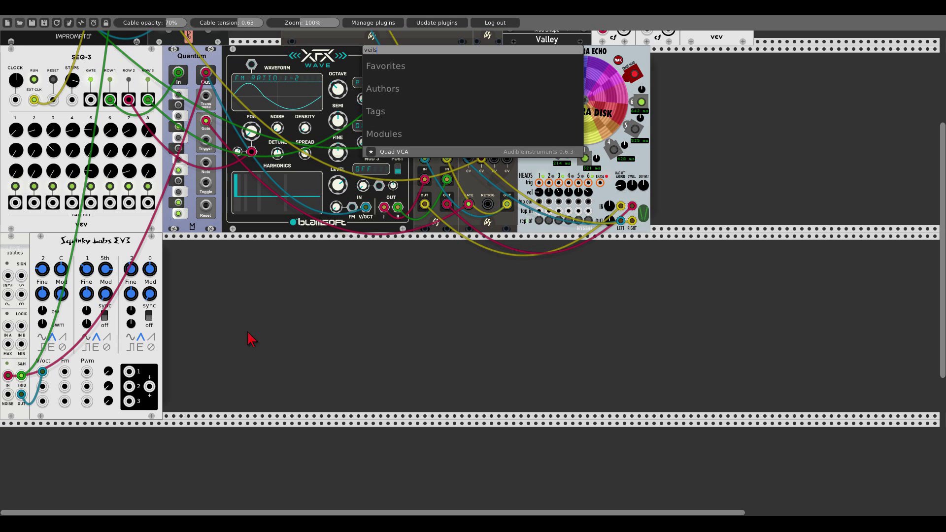
{"action": "left_click", "coordinate": [397, 154]}
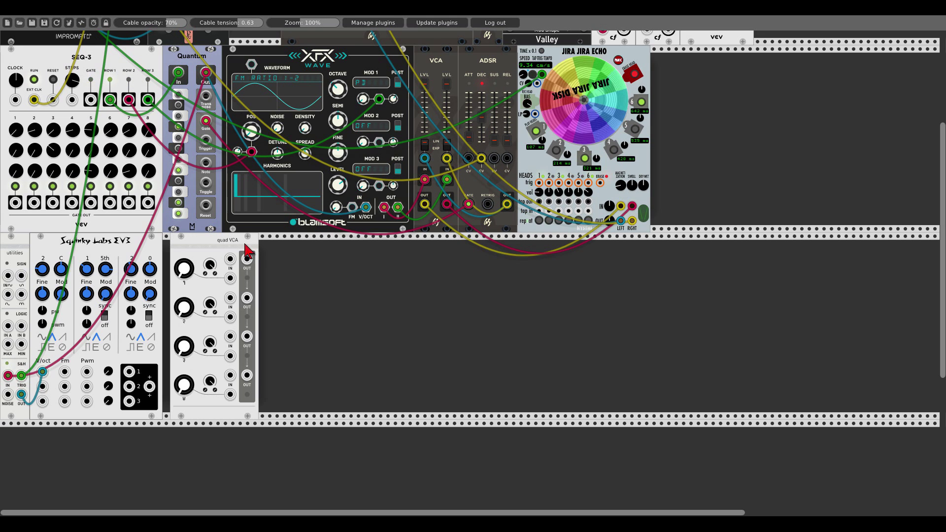
{"action": "left_click_drag", "start_coordinate": [244, 253], "coordinate": [235, 249]}
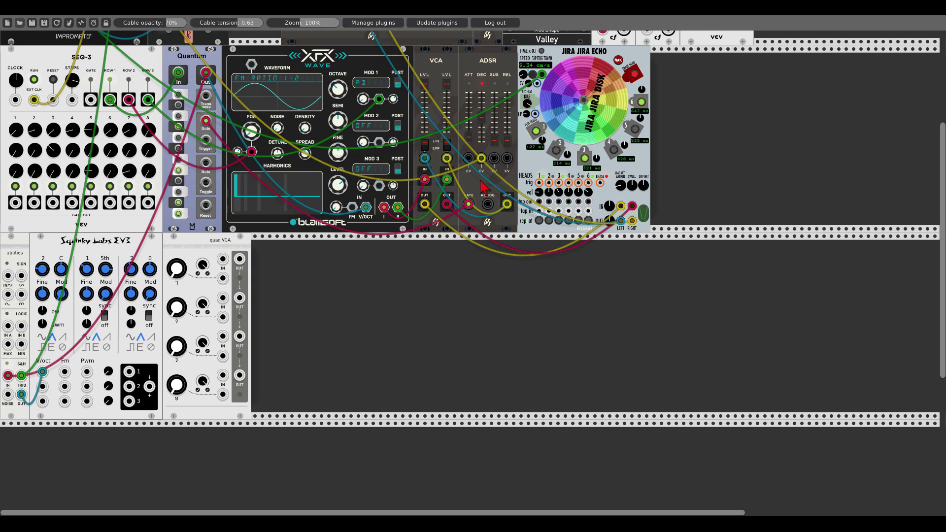
- Duplicate the ADSR, place it beside the Quad VCA, and patch its output into all four Quad VCA CV inputs
{"action": "key", "text": "ctrl+d"}
{"action": "left_click_drag", "start_coordinate": [486, 261], "coordinate": [281, 261]}
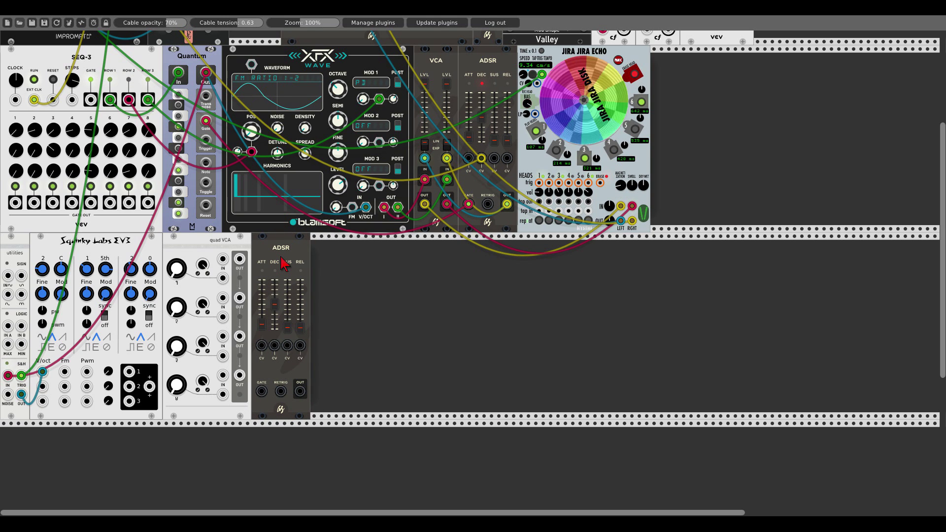
{"action": "left_click_drag", "start_coordinate": [300, 390], "coordinate": [223, 278]}
{"action": "left_click_drag", "start_coordinate": [222, 317], "coordinate": [300, 391]}
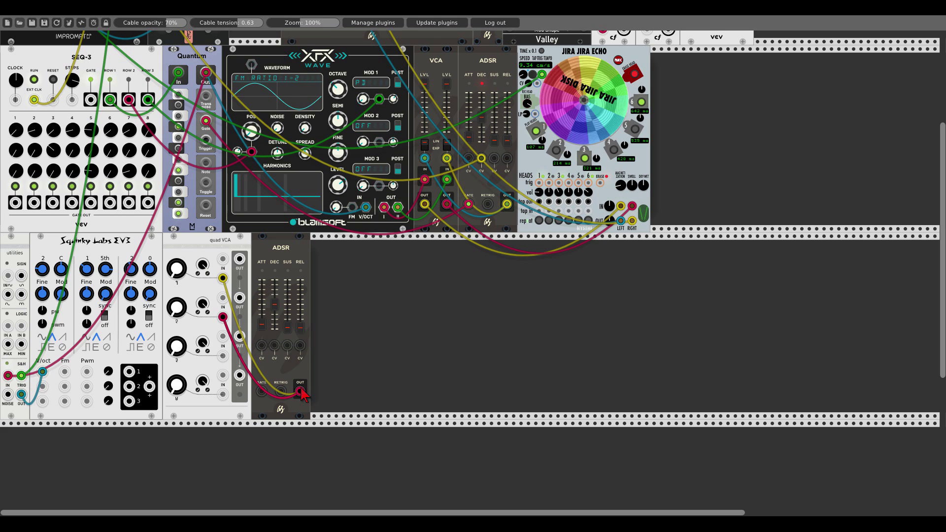
{"action": "left_click_drag", "start_coordinate": [223, 356], "coordinate": [300, 392]}
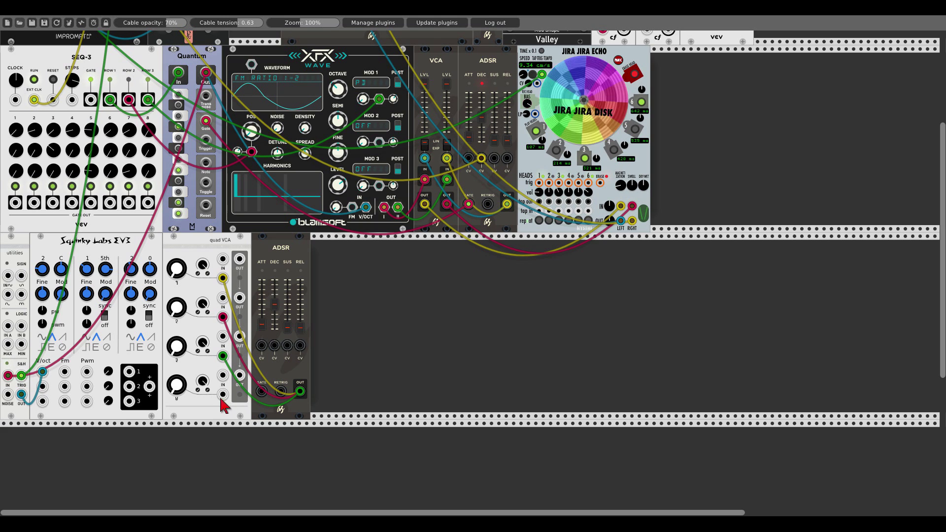
{"action": "left_click_drag", "start_coordinate": [223, 394], "coordinate": [300, 393]}
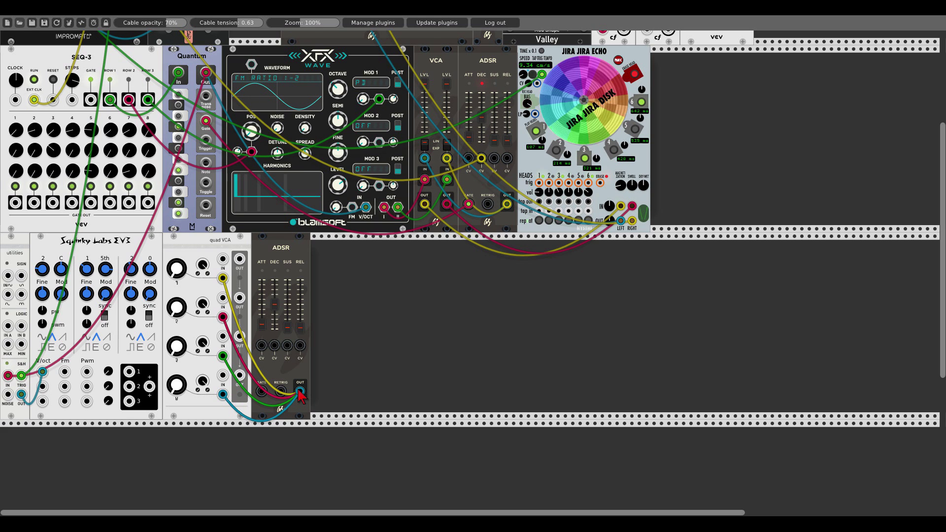
- Patch EV3's outputs 1, 2, 3 and its mix output into Quad VCA signal inputs 1 to 4
{"action": "left_click_drag", "start_coordinate": [129, 372], "coordinate": [223, 259]}
{"action": "left_click_drag", "start_coordinate": [130, 401], "coordinate": [223, 336]}
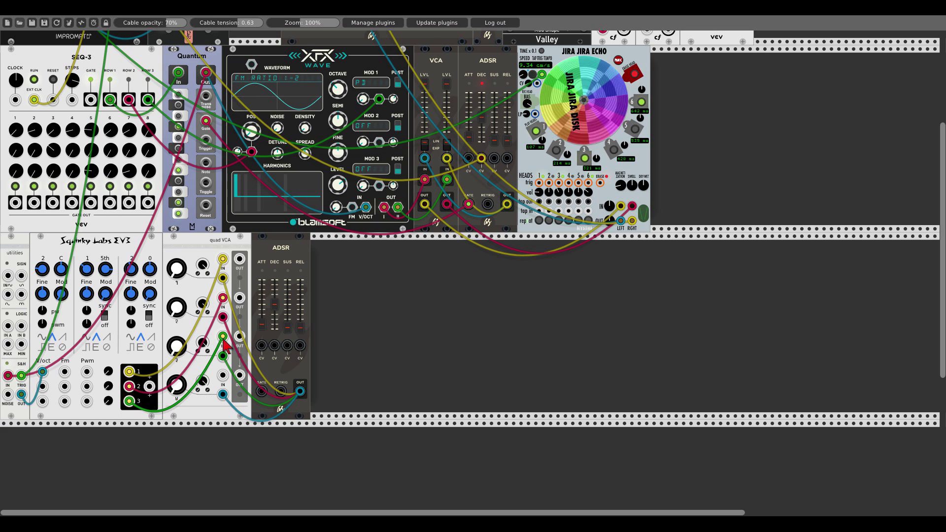
{"action": "left_click_drag", "start_coordinate": [149, 386], "coordinate": [222, 375]}
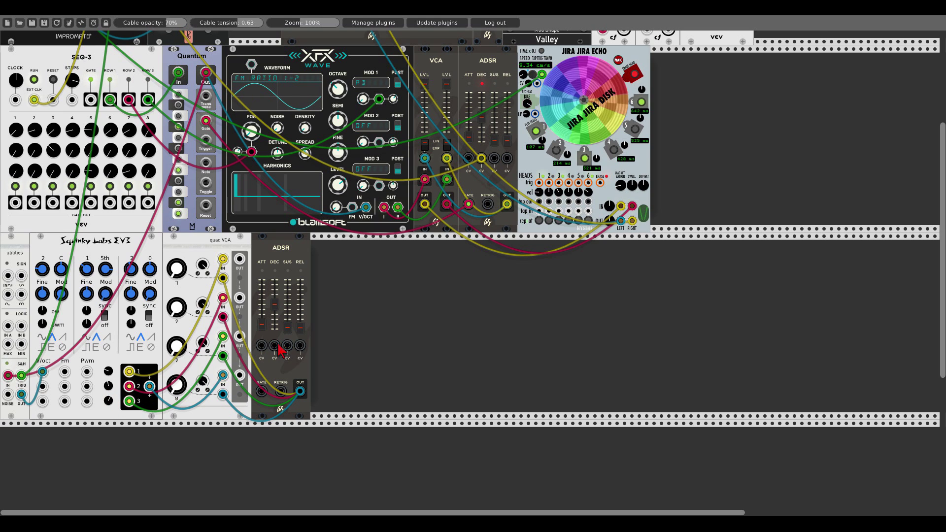
- Patch a Branes output into the new ADSR's decay CV and Clocked's CLK 2 into its Gate input
{"action": "scroll", "coordinate": [279, 350], "scroll_direction": "up", "scroll_amount": 5}
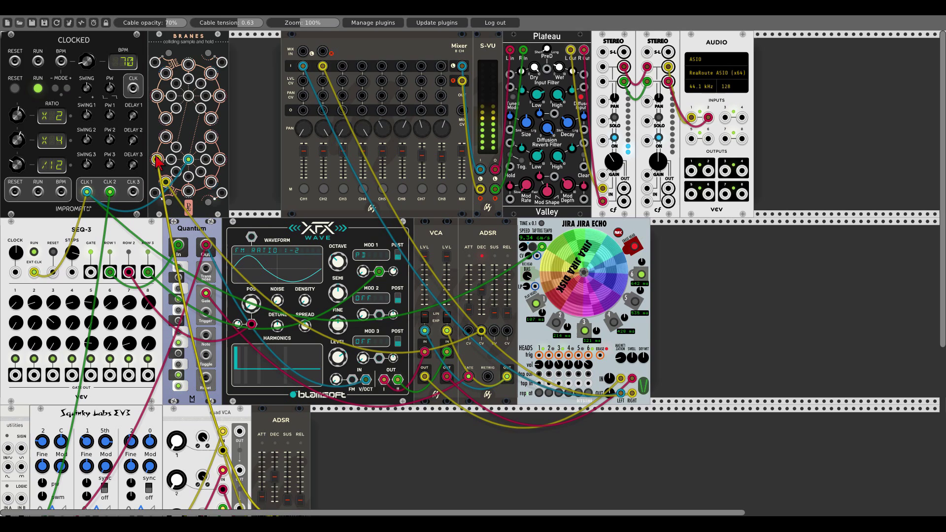
{"action": "scroll", "coordinate": [261, 284], "scroll_direction": "down", "scroll_amount": 5}
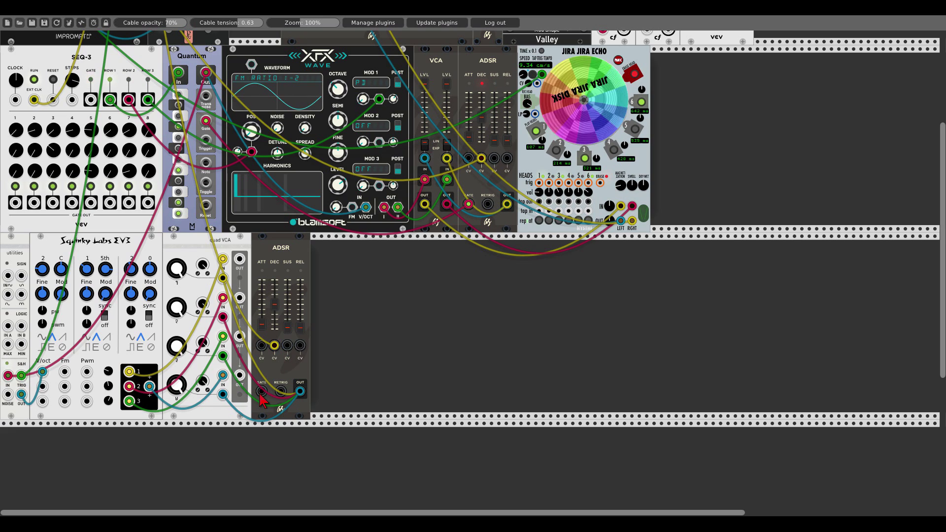
{"action": "left_click_drag", "start_coordinate": [261, 391], "coordinate": [110, 192]}
{"action": "scroll", "coordinate": [350, 325], "scroll_direction": "down", "scroll_amount": 5}
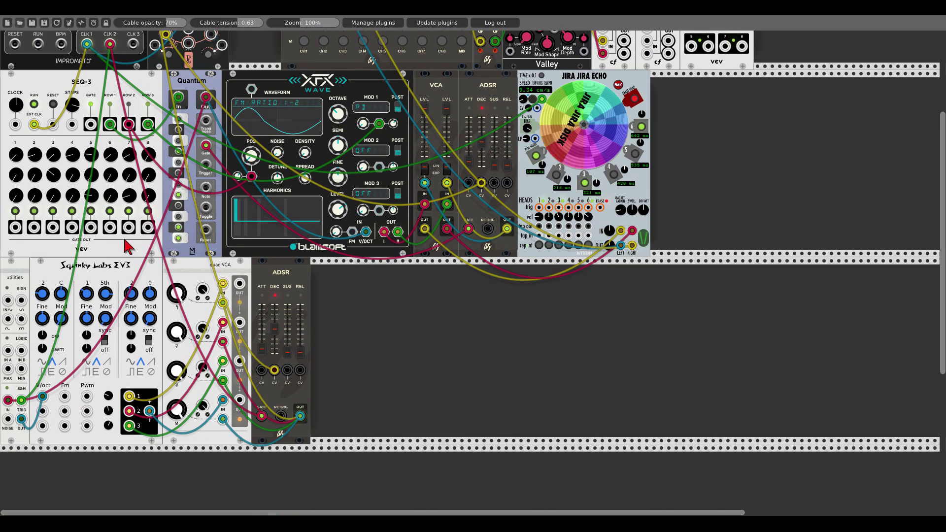
- Search the module browser for "mixer" and add the AS 4-CH Mixer beside the new ADSR
{"action": "right_click", "coordinate": [350, 324]}
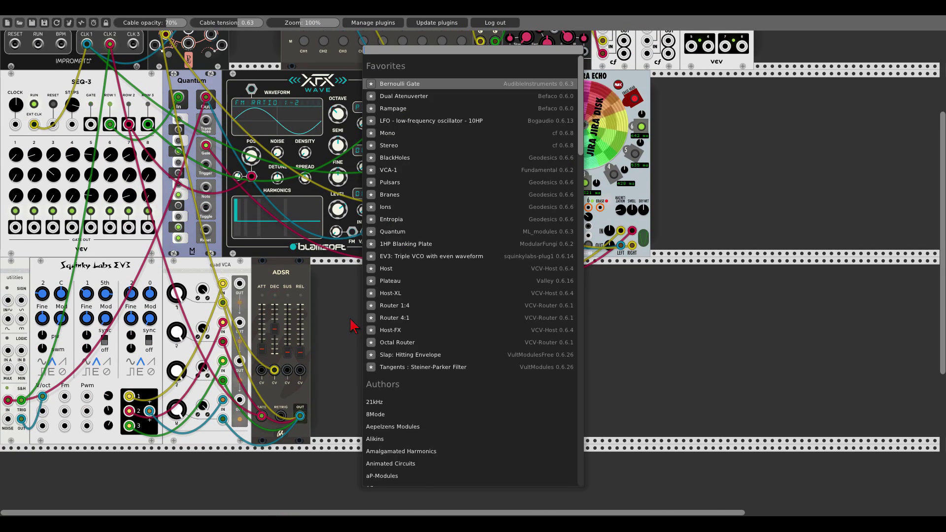
{"action": "type", "text": "mixer"}
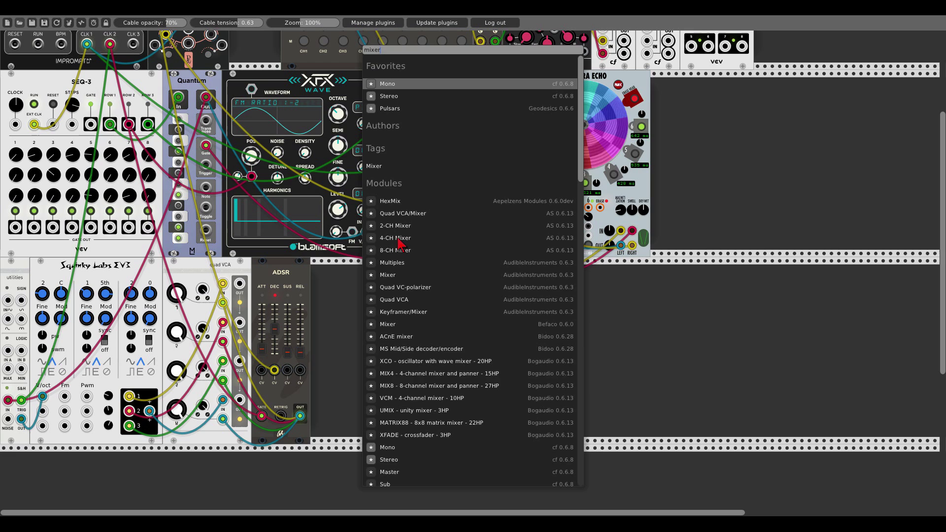
{"action": "left_click", "coordinate": [398, 238]}
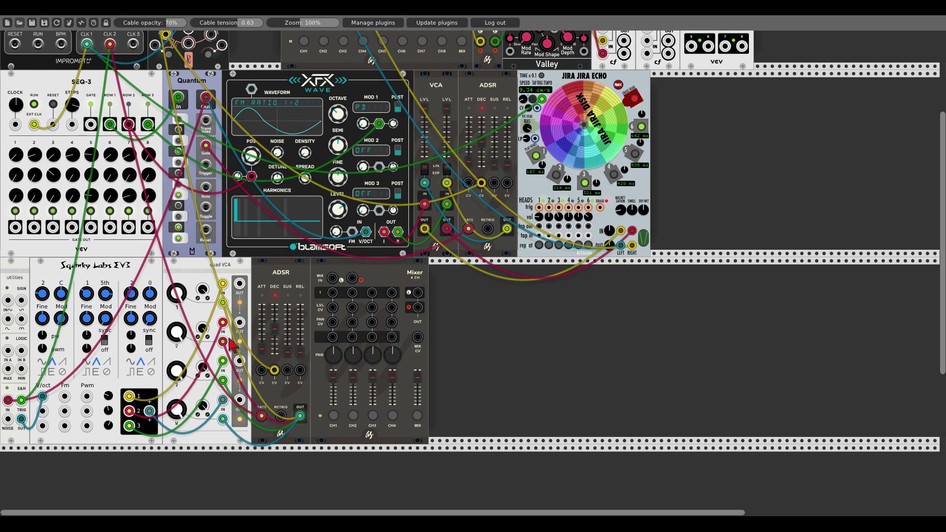
{"action": "left_click_drag", "start_coordinate": [239, 284], "coordinate": [239, 323]}
{"action": "left_click_drag", "start_coordinate": [240, 361], "coordinate": [239, 401]}
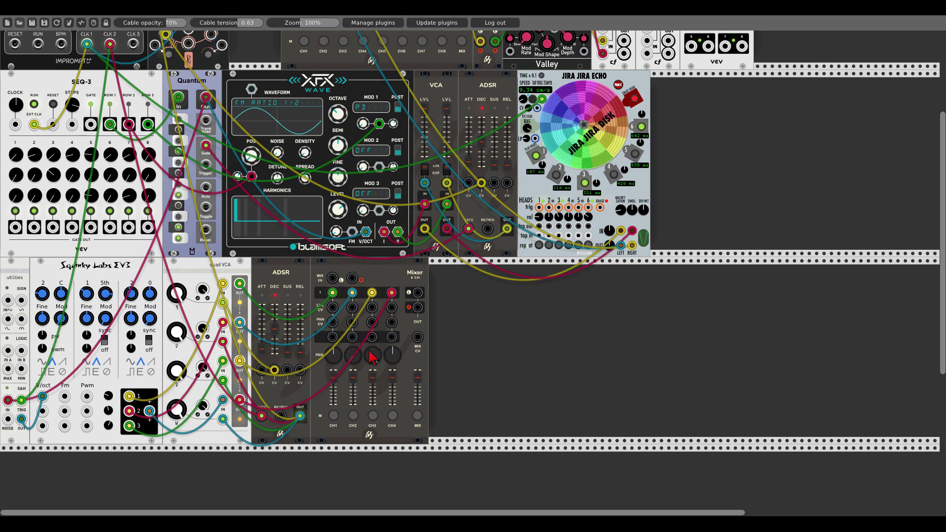
{"action": "left_click_drag", "start_coordinate": [372, 356], "coordinate": [372, 345]}
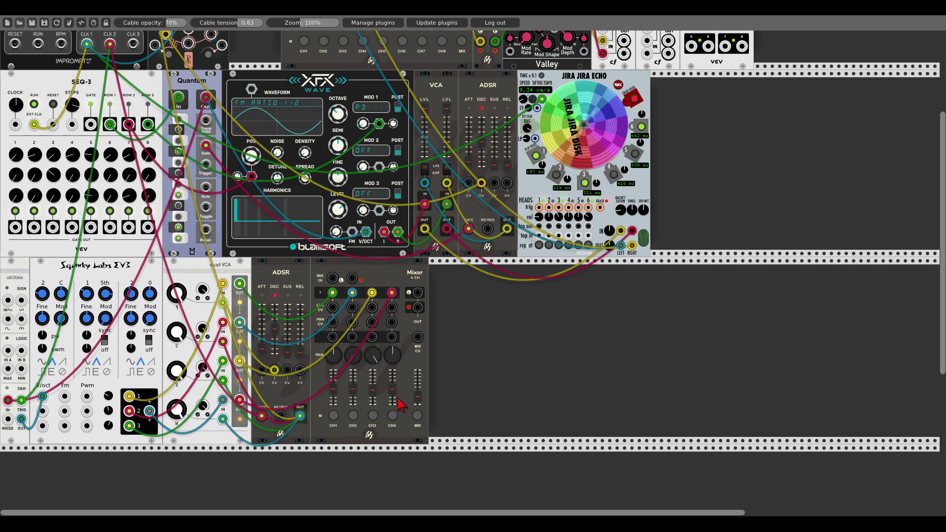
- Patch the 4-CH Mixer's left and right outputs into channels 3 and 4 of the 8-channel mixer
{"action": "mouse_move", "coordinate": [418, 292]}
{"action": "left_mouse_down"}
{"action": "mouse_move", "coordinate": [384, 138]}
{"action": "mouse_move", "coordinate": [339, 49]}
{"action": "mouse_move", "coordinate": [343, 67]}
{"action": "mouse_move", "coordinate": [363, 67]}
{"action": "mouse_move", "coordinate": [370, 148]}
{"action": "mouse_move", "coordinate": [417, 308]}
{"action": "left_mouse_up"}
{"action": "scroll", "coordinate": [418, 297], "scroll_direction": "up", "scroll_amount": 6}
{"action": "scroll", "coordinate": [363, 69], "scroll_direction": "down", "scroll_amount": 6}
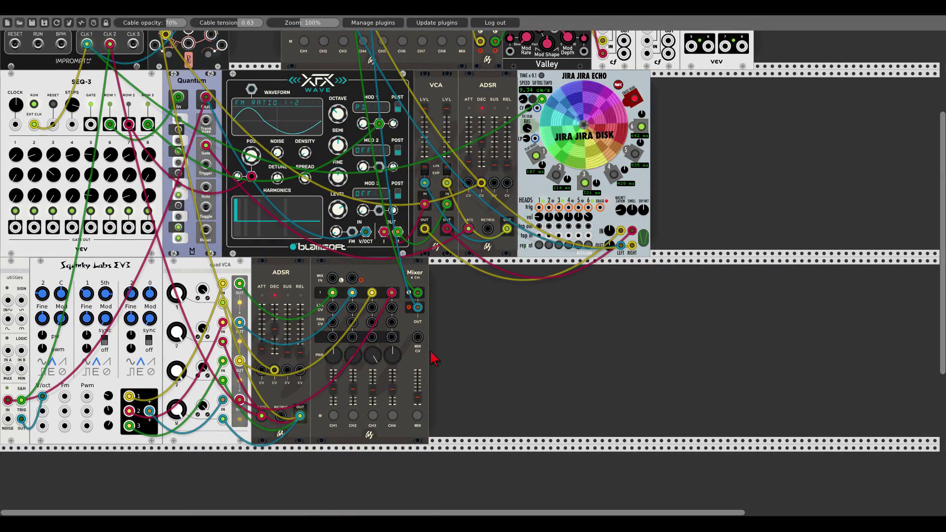
{"action": "scroll", "coordinate": [431, 358], "scroll_direction": "up", "scroll_amount": 6}
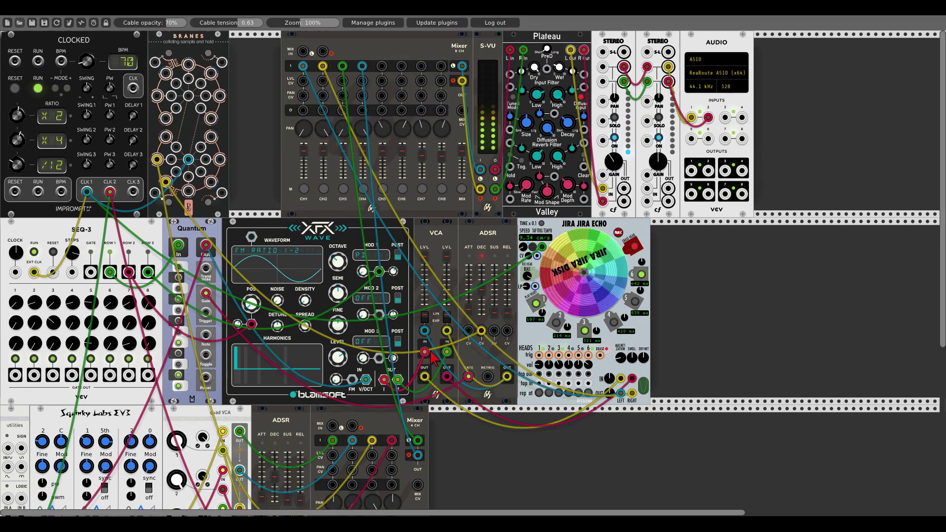
{"action": "scroll", "coordinate": [415, 464], "scroll_direction": "down", "scroll_amount": 4}
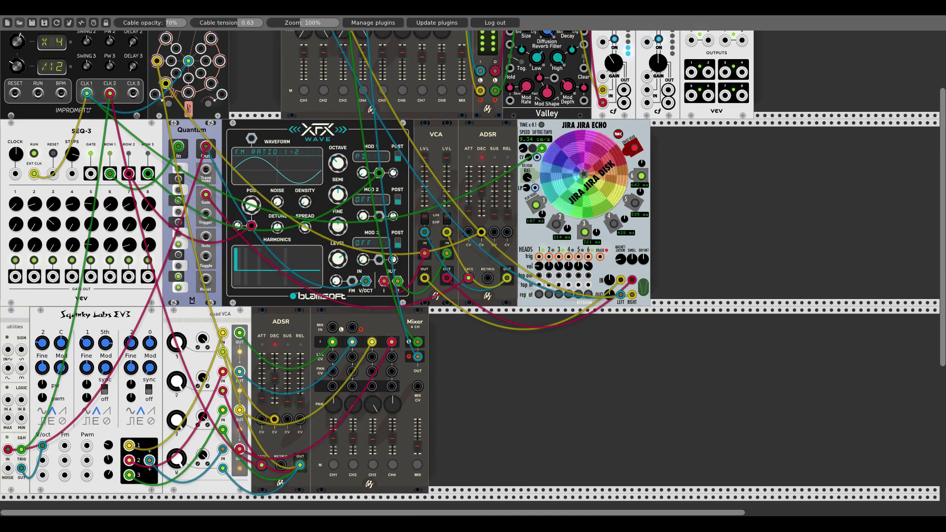
{"action": "scroll", "coordinate": [468, 373], "scroll_direction": "up", "scroll_amount": 4}
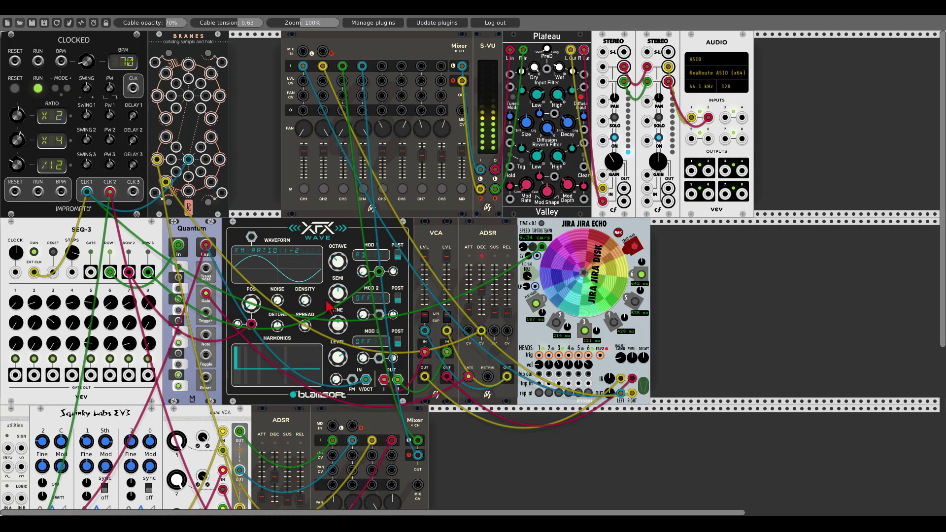
{"action": "scroll", "coordinate": [312, 307], "scroll_direction": "down", "scroll_amount": 2}
{"action": "scroll", "coordinate": [312, 306], "scroll_direction": "down", "scroll_amount": 2}
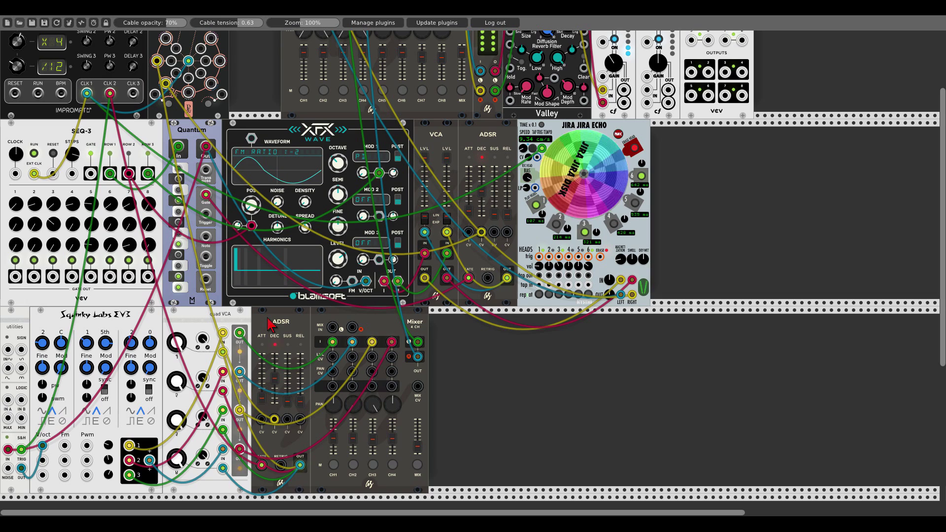
- Audition the two voices separately by muting 8-channel mixer channels 3 and 4, then channels 1 and 2, and unmute all four
{"action": "scroll", "coordinate": [278, 341], "scroll_direction": "up", "scroll_amount": 4}
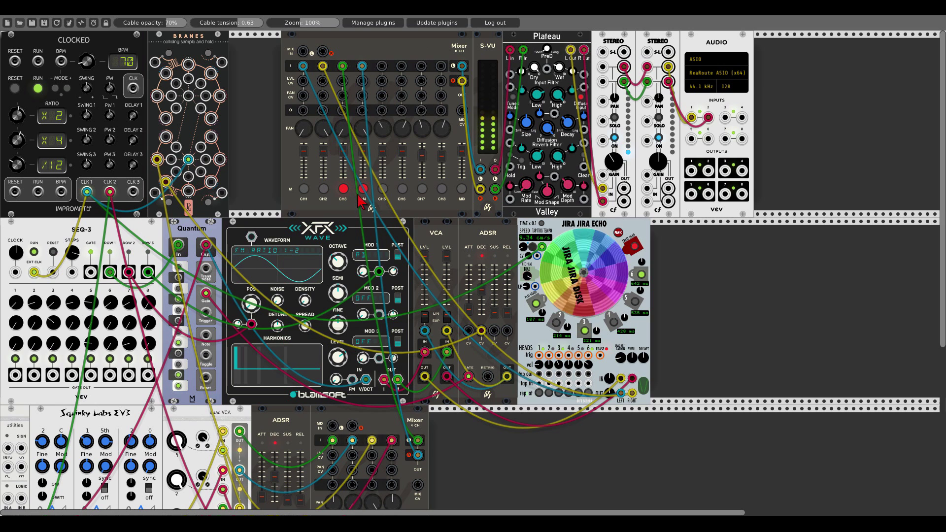
{"action": "left_click", "coordinate": [343, 189]}
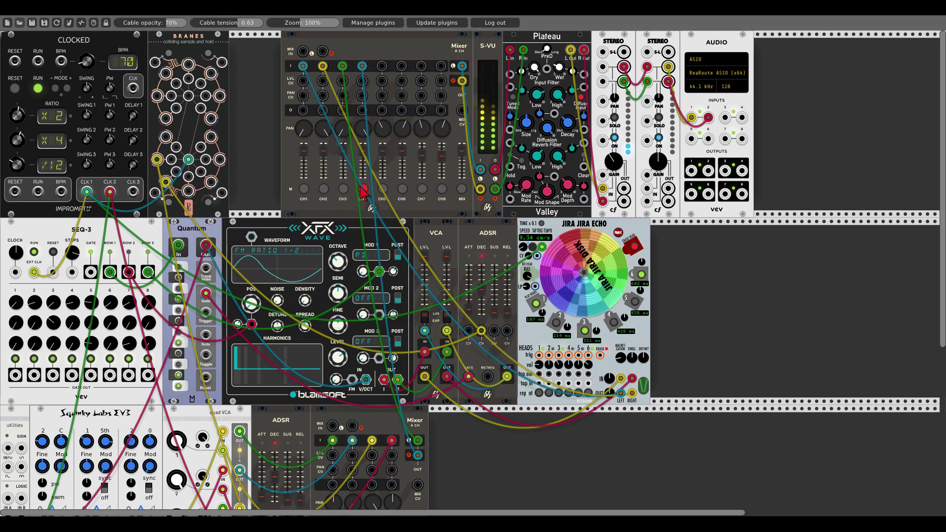
{"action": "left_click", "coordinate": [363, 190]}
{"action": "left_click", "coordinate": [323, 190]}
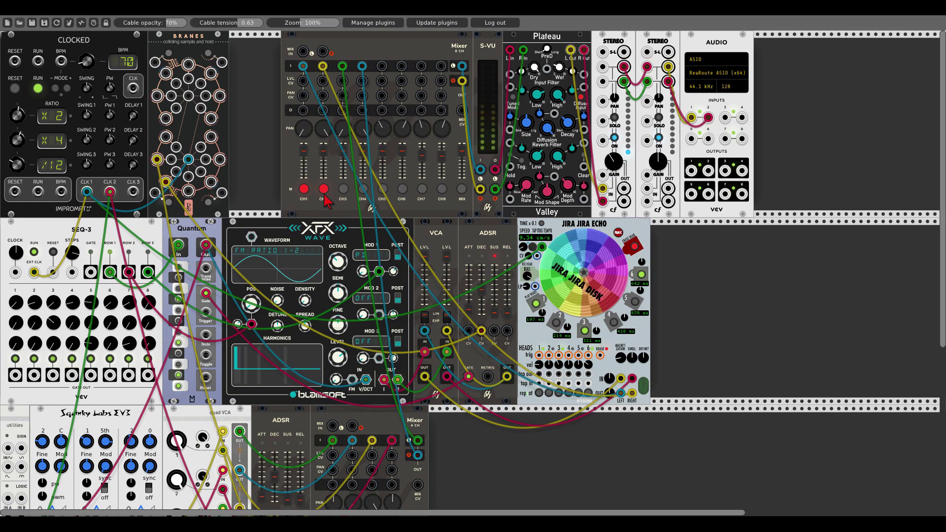
{"action": "left_click", "coordinate": [323, 189]}
{"action": "left_click", "coordinate": [305, 189]}
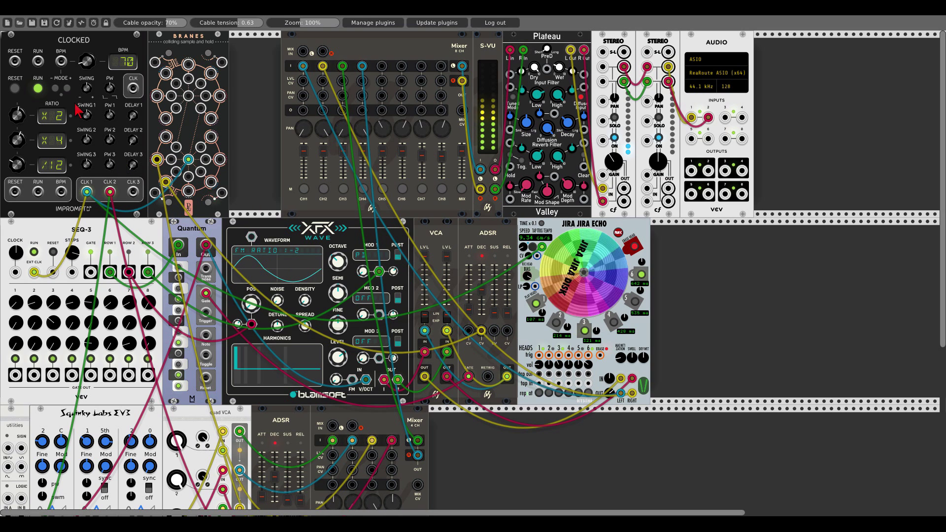
- Search the module browser for "jira" and add a second NYSTHI Jira Jira Echo beside the 4-CH Mixer
{"action": "scroll", "coordinate": [396, 340], "scroll_direction": "down", "scroll_amount": 5}
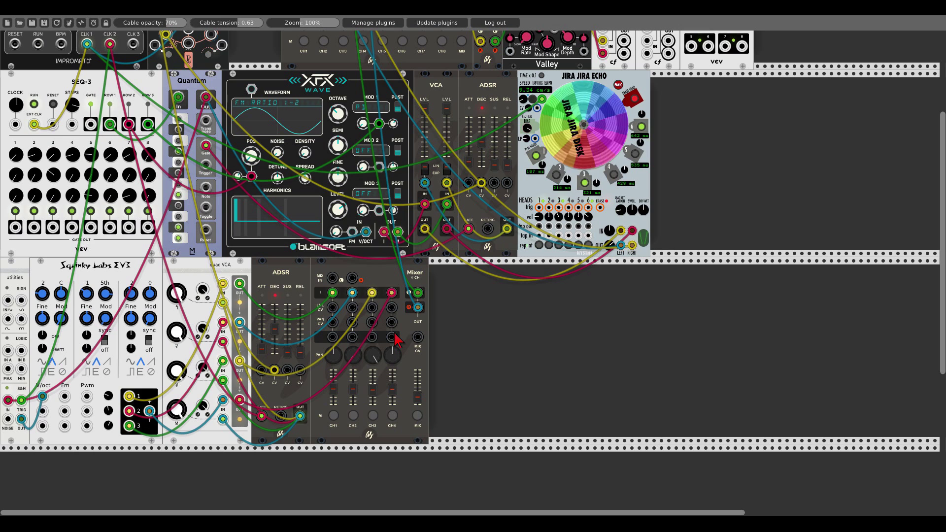
{"action": "right_click", "coordinate": [463, 353]}
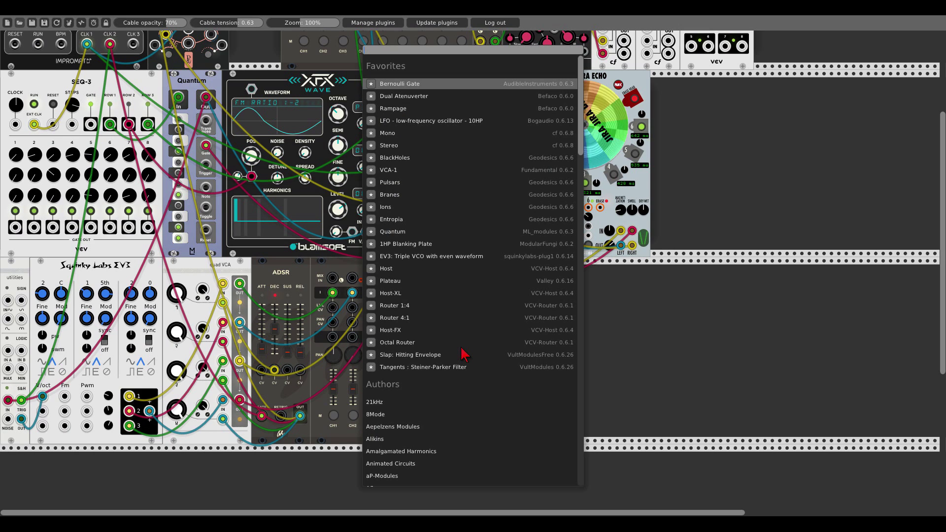
{"action": "type", "text": "jira"}
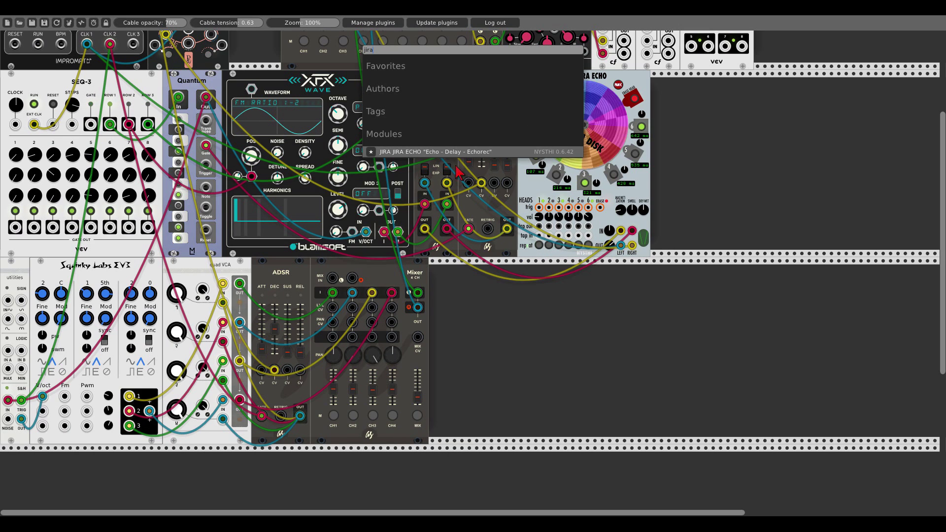
{"action": "left_click", "coordinate": [448, 151]}
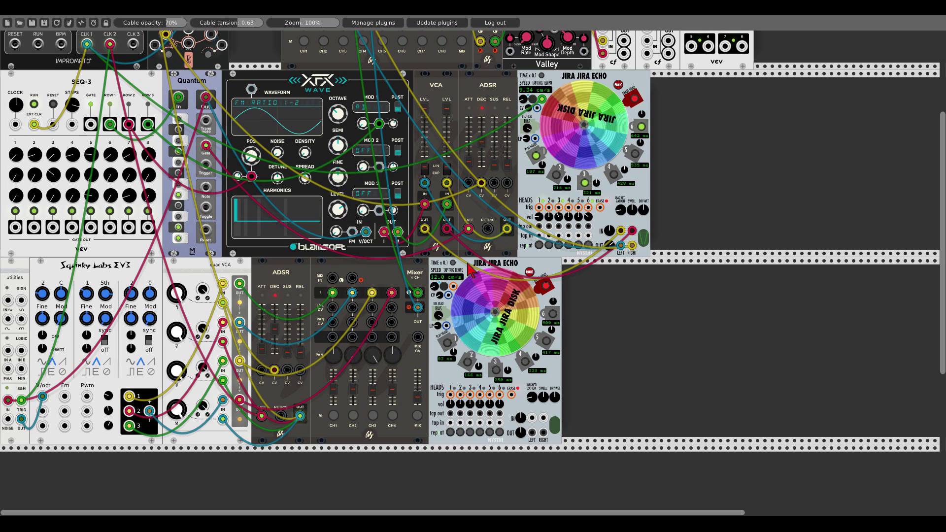
- Disconnect the 4-CH Mixer's outputs and repatch them into the second Jira Jira Echo's left and right inputs
{"action": "right_click", "coordinate": [418, 293]}
{"action": "right_click", "coordinate": [418, 307]}
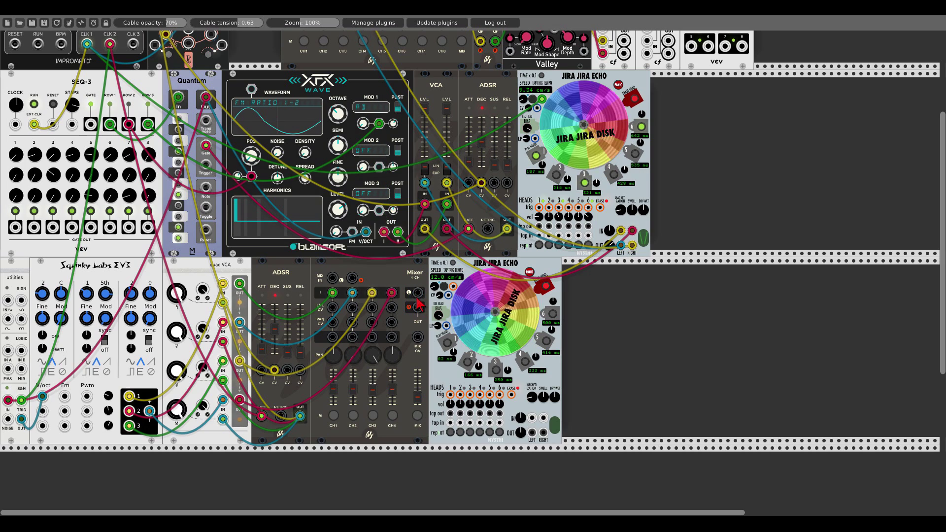
{"action": "left_click_drag", "start_coordinate": [417, 295], "coordinate": [422, 302]}
{"action": "left_click_drag", "start_coordinate": [496, 390], "coordinate": [533, 419]}
{"action": "left_click_drag", "start_coordinate": [544, 419], "coordinate": [423, 311]}
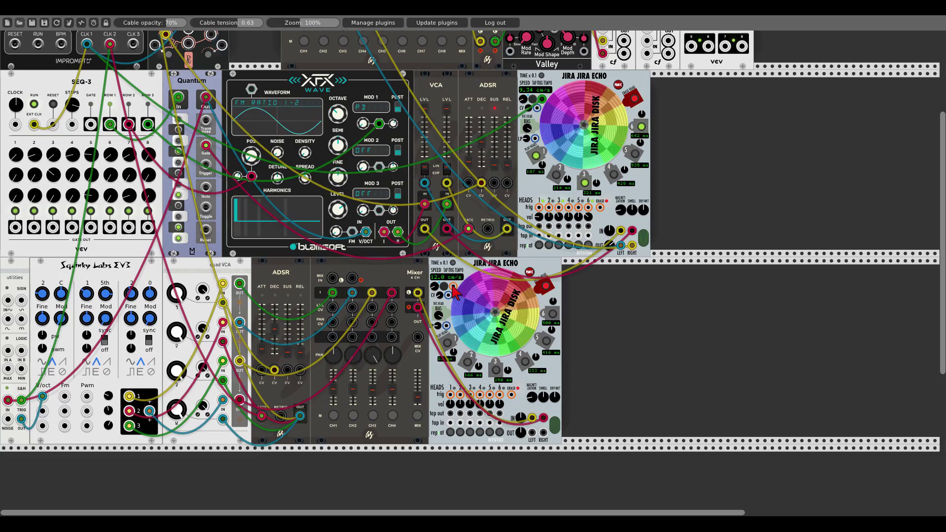
- Patch Clocked's CLK 2 into the second Jira Jira Echo's tap tempo trigger input
{"action": "scroll", "coordinate": [372, 274], "scroll_direction": "up", "scroll_amount": 5}
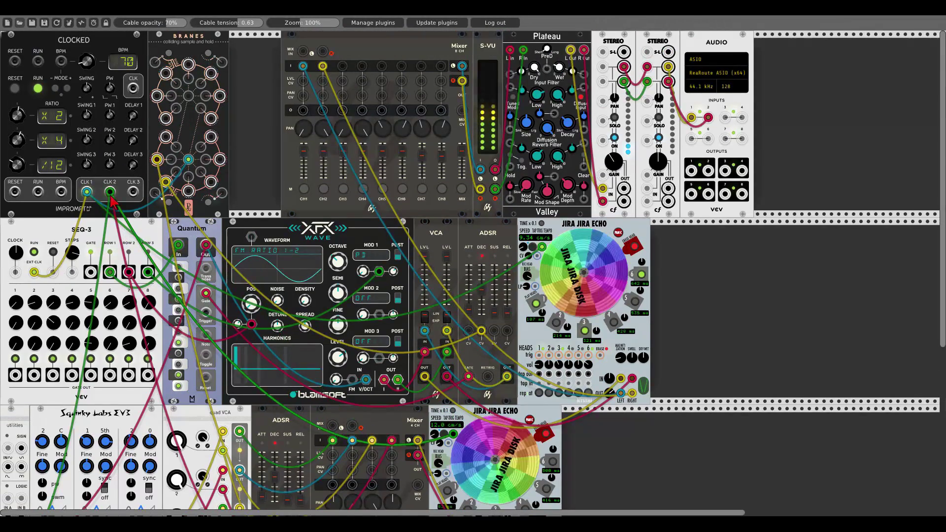
{"action": "scroll", "coordinate": [491, 424], "scroll_direction": "down", "scroll_amount": 3}
{"action": "scroll", "coordinate": [491, 424], "scroll_direction": "down", "scroll_amount": 3}
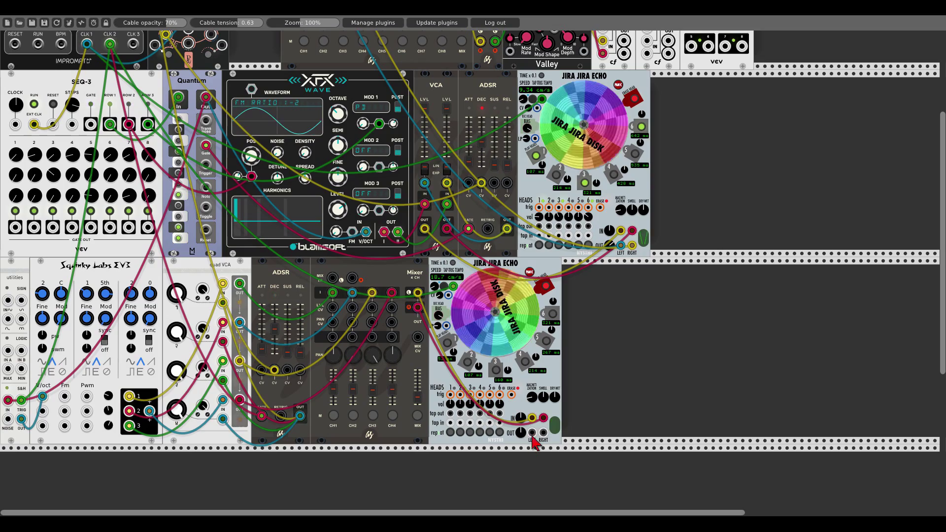
- Patch the second Jira Jira Echo's left and right outputs into channels 3 and 4 of the 8-channel mixer
{"action": "scroll", "coordinate": [513, 407], "scroll_direction": "up", "scroll_amount": 5}
{"action": "left_click_drag", "start_coordinate": [340, 25], "coordinate": [543, 359]}
{"action": "scroll", "coordinate": [550, 402], "scroll_direction": "down", "scroll_amount": 6}
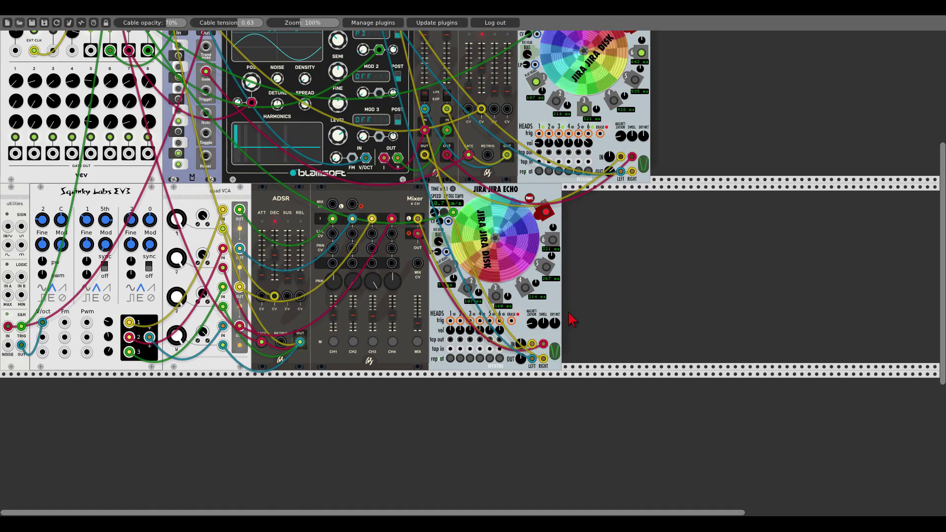
- Mute channels 1 and 2 on the 8-channel mixer and toggle head 6 on the second Jira Jira Echo
{"action": "scroll", "coordinate": [566, 321], "scroll_direction": "up", "scroll_amount": 5}
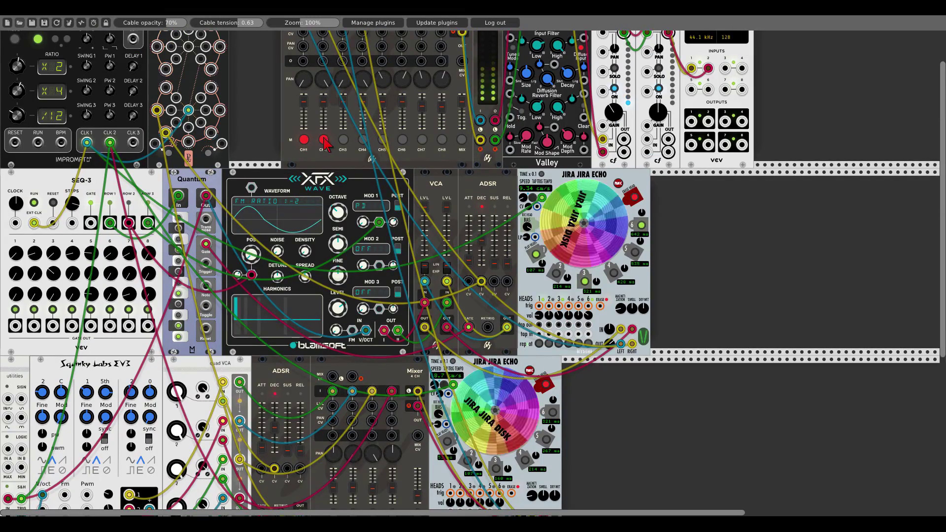
{"action": "scroll", "coordinate": [515, 348], "scroll_direction": "down", "scroll_amount": 4}
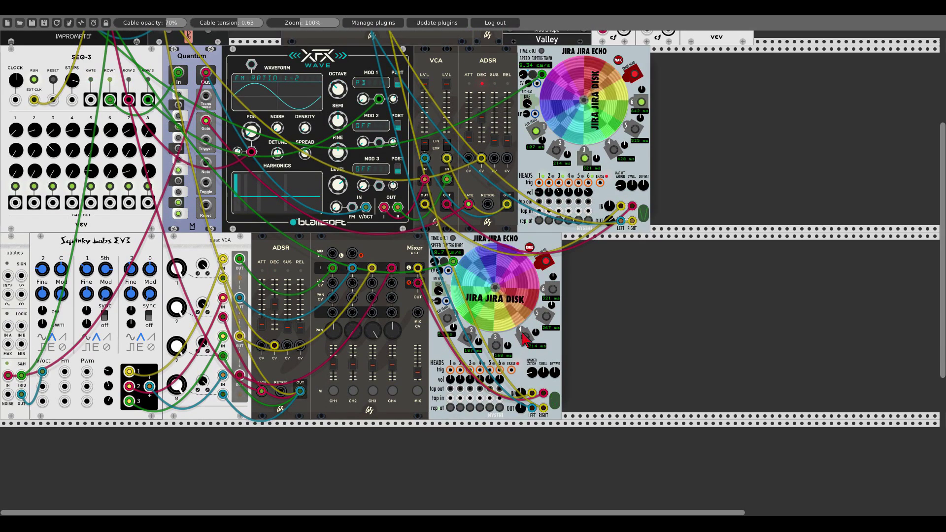
{"action": "left_click", "coordinate": [553, 291]}
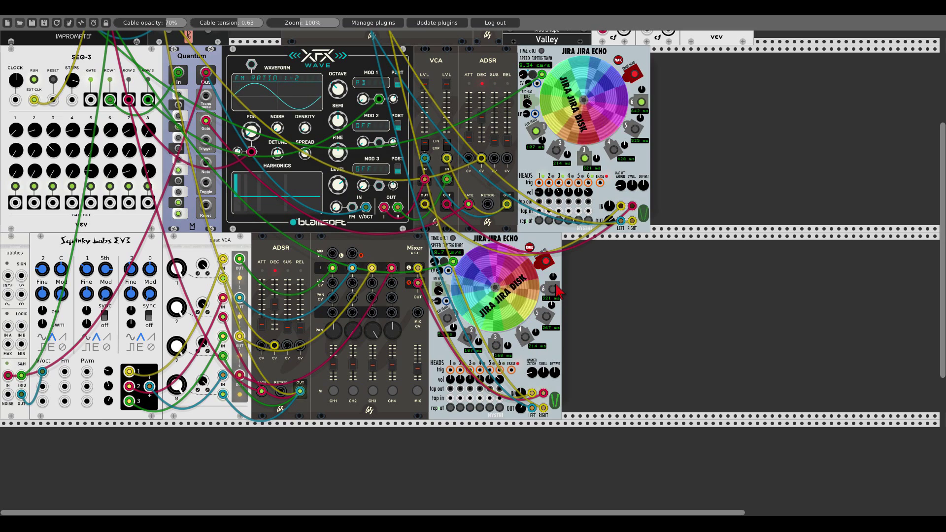
- Add a Bernoulli Gate beside the second Jira Jira Echo and patch Clocked's CLK 2 into its first input
{"action": "right_click", "coordinate": [584, 315]}
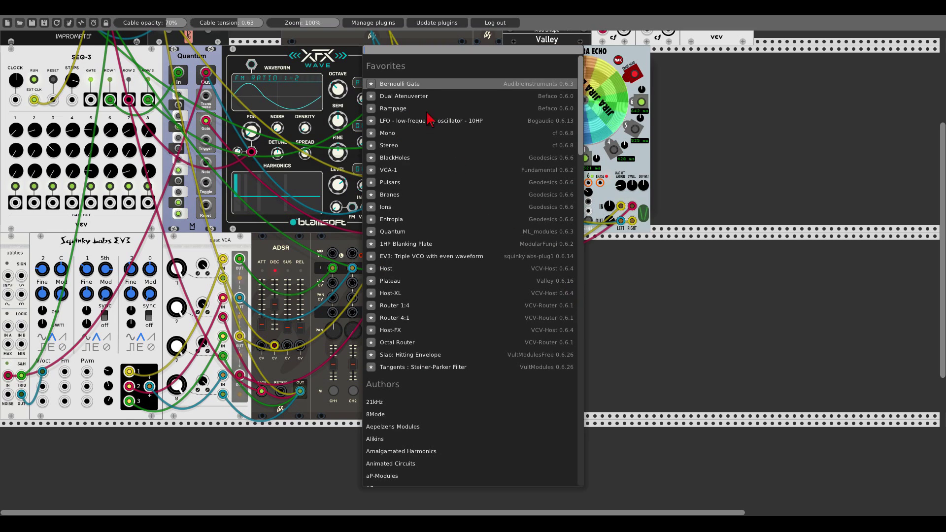
{"action": "left_click", "coordinate": [416, 84]}
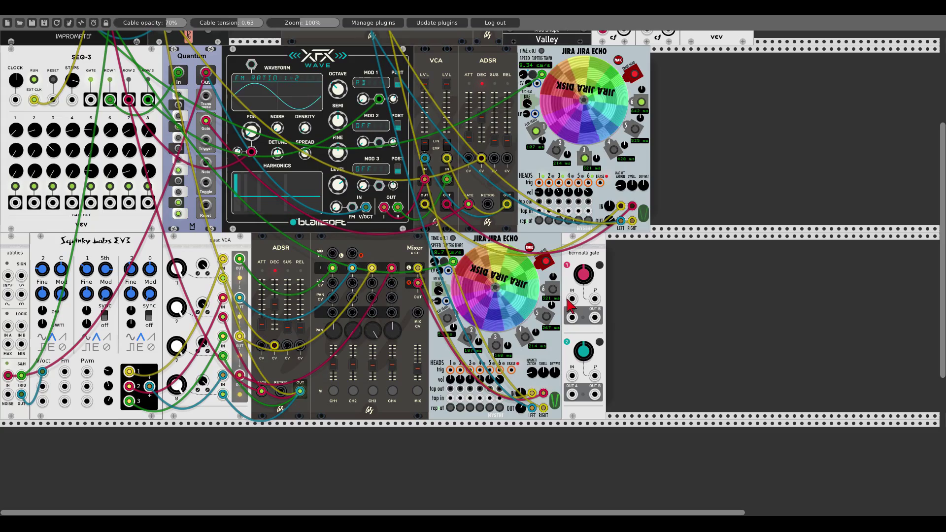
{"action": "scroll", "coordinate": [327, 247], "scroll_direction": "up", "scroll_amount": 5}
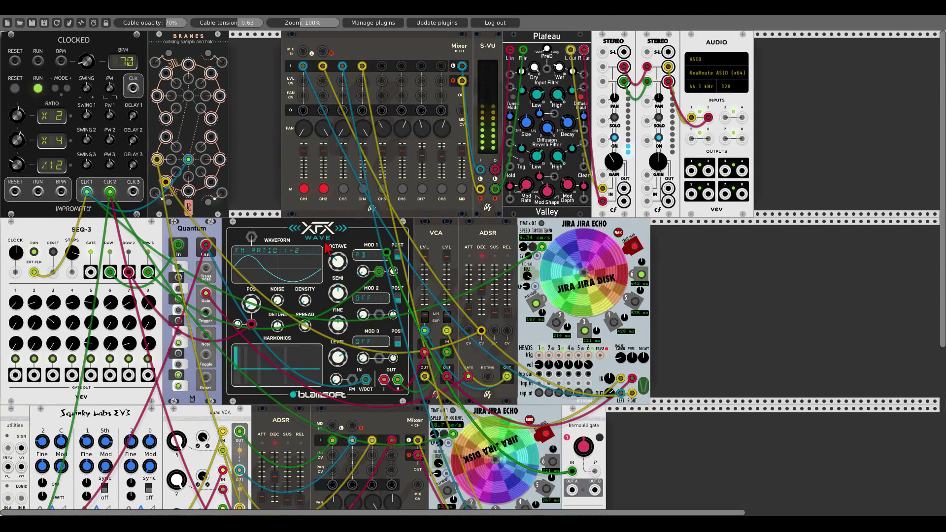
{"action": "scroll", "coordinate": [490, 320], "scroll_direction": "down", "scroll_amount": 2}
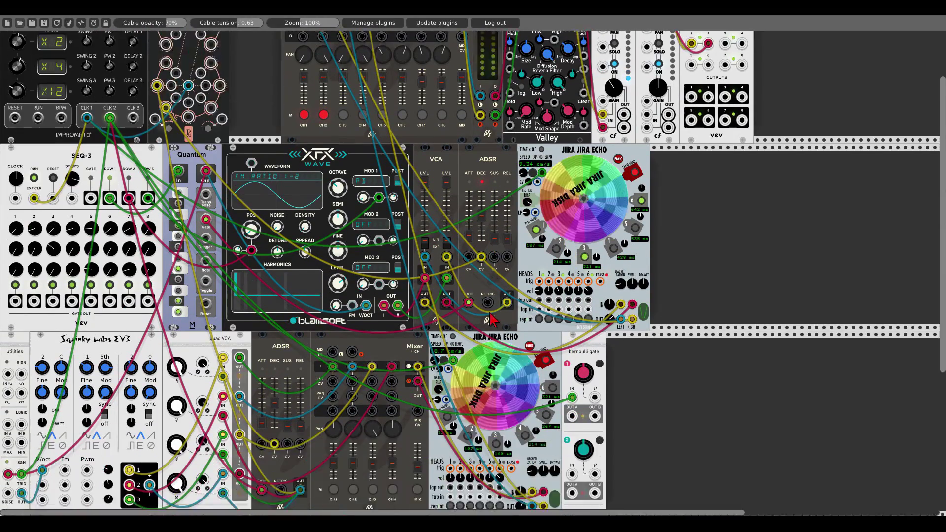
{"action": "scroll", "coordinate": [490, 321], "scroll_direction": "down", "scroll_amount": 3}
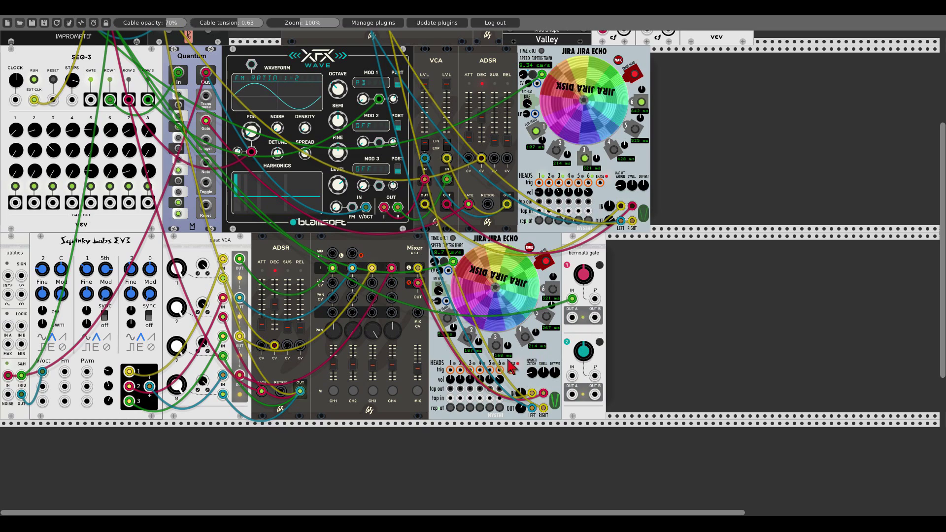
- Patch the Bernoulli Gate's four outputs into the second Jira Jira Echo's head 3 to 6 trigger inputs and adjust its dry/wet
{"action": "left_click_drag", "start_coordinate": [572, 318], "coordinate": [595, 318]}
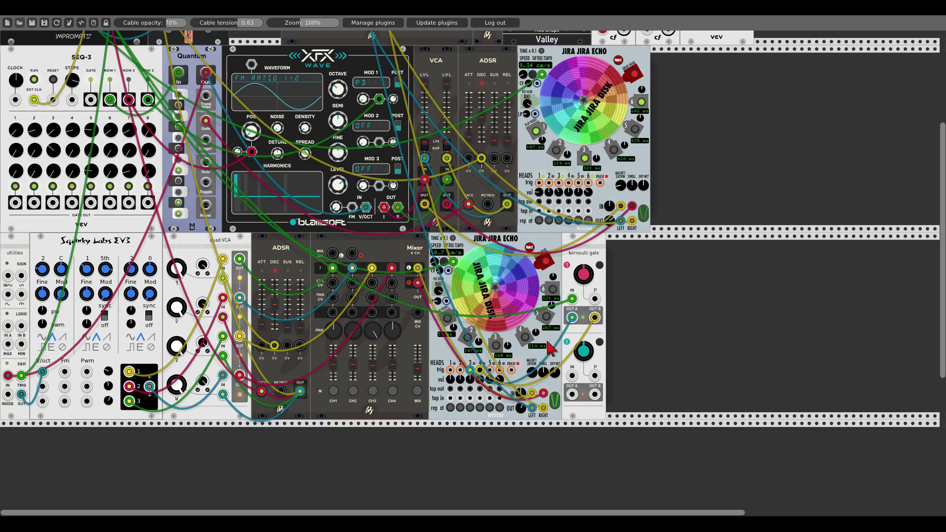
{"action": "mouse_move", "coordinate": [490, 370]}
{"action": "left_mouse_down"}
{"action": "mouse_move", "coordinate": [551, 376]}
{"action": "mouse_move", "coordinate": [572, 394]}
{"action": "mouse_move", "coordinate": [500, 370]}
{"action": "left_mouse_up"}
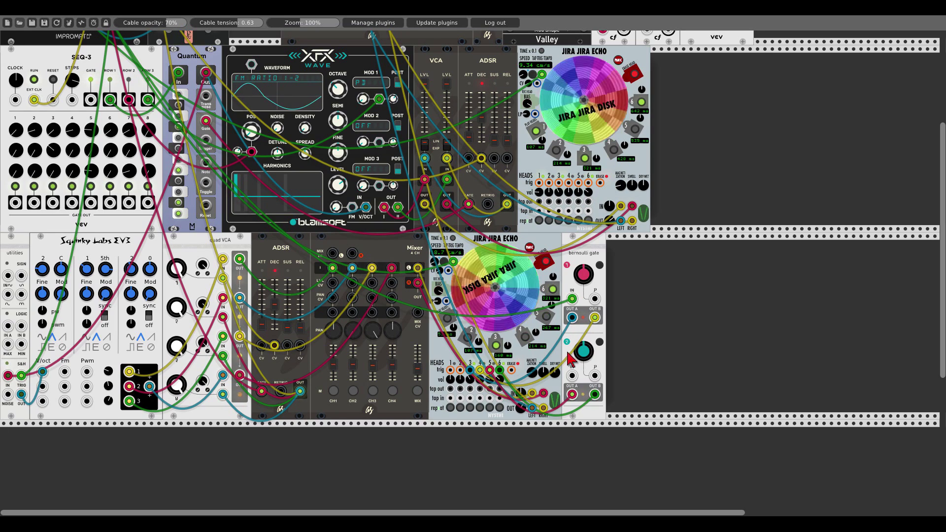
{"action": "left_click_drag", "start_coordinate": [554, 372], "coordinate": [554, 377]}
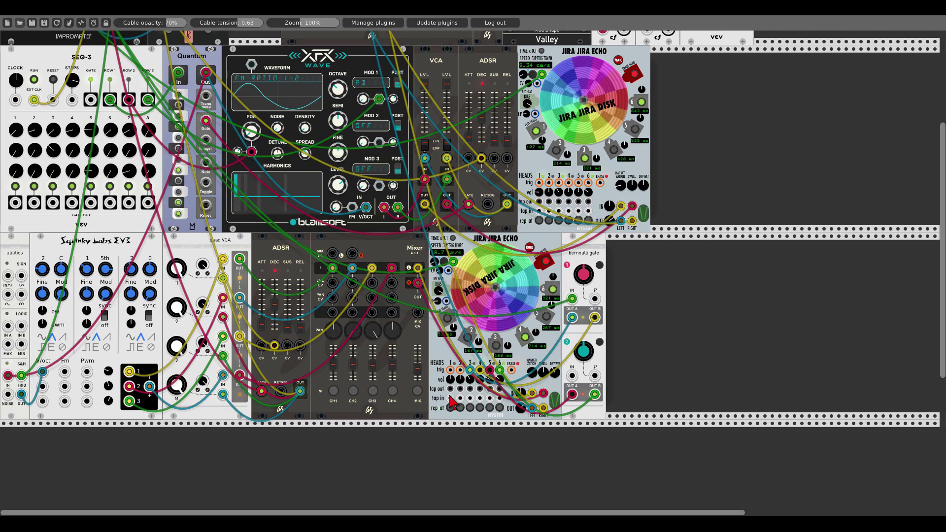
- Add a Nopskate flip-flop octaver, feed it the second Echo's head 4 and 6 tap outputs, and route it to mixer channels 5 and 6
{"action": "right_click", "coordinate": [631, 346]}
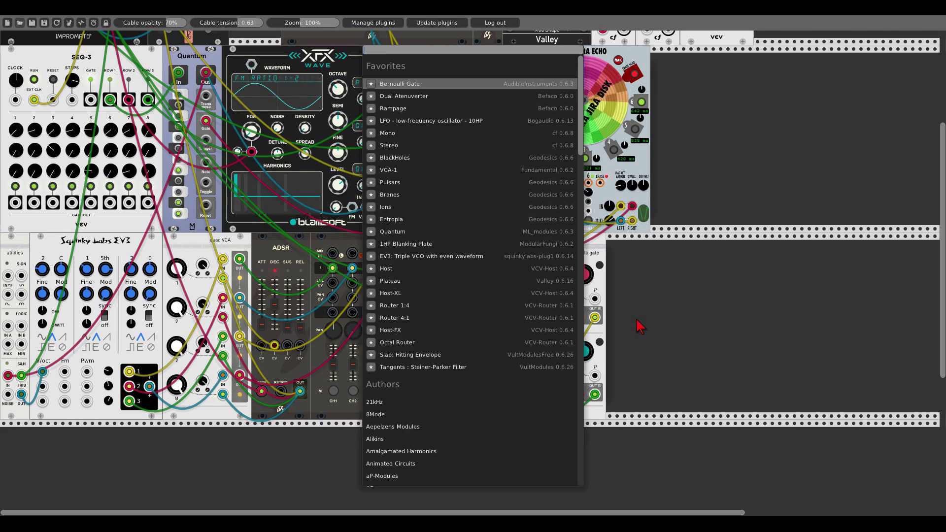
{"action": "type", "text": "nop"}
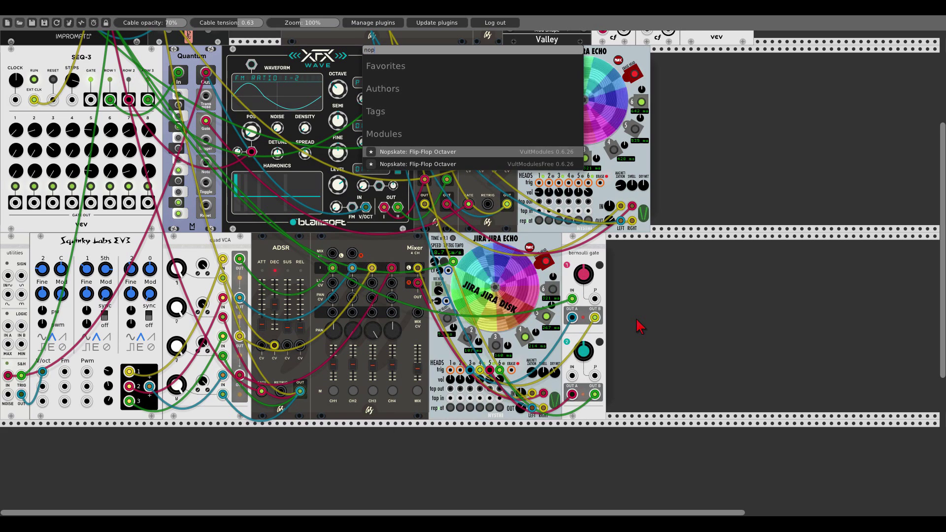
{"action": "key", "text": "Return"}
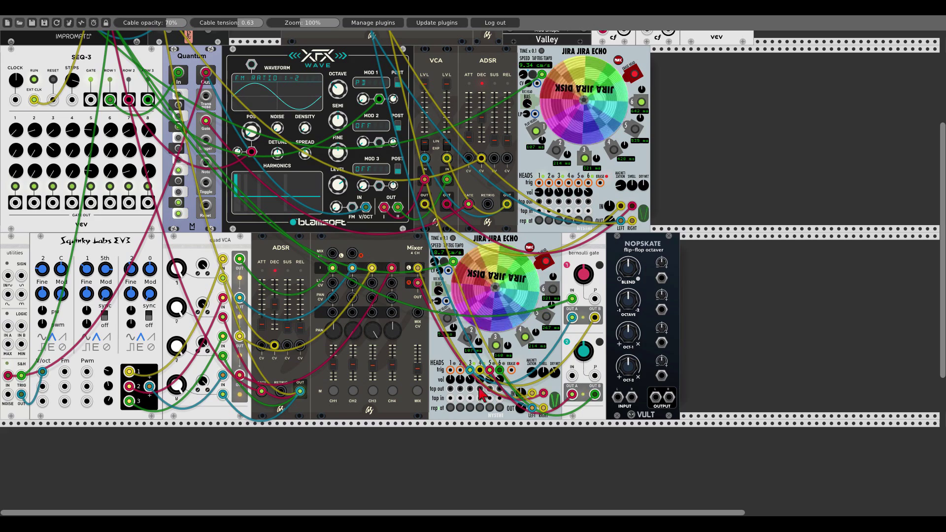
{"action": "left_click_drag", "start_coordinate": [481, 393], "coordinate": [618, 399]}
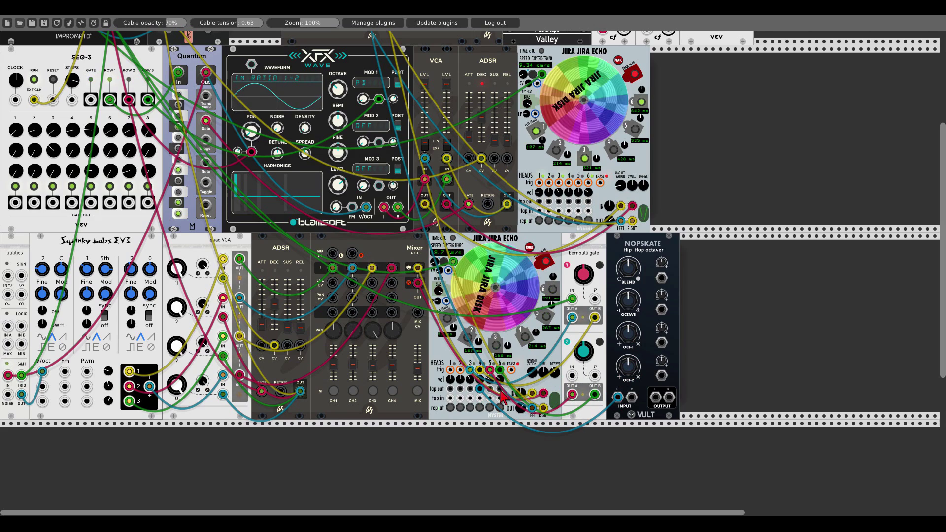
{"action": "left_click_drag", "start_coordinate": [656, 397], "coordinate": [382, 66]}
{"action": "scroll", "coordinate": [655, 394], "scroll_direction": "up", "scroll_amount": 7}
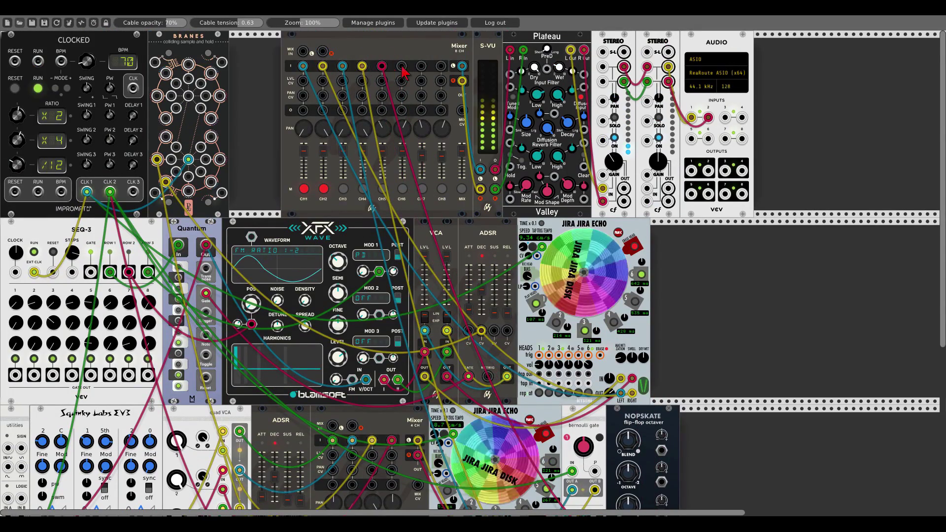
{"action": "scroll", "coordinate": [611, 308], "scroll_direction": "down", "scroll_amount": 5}
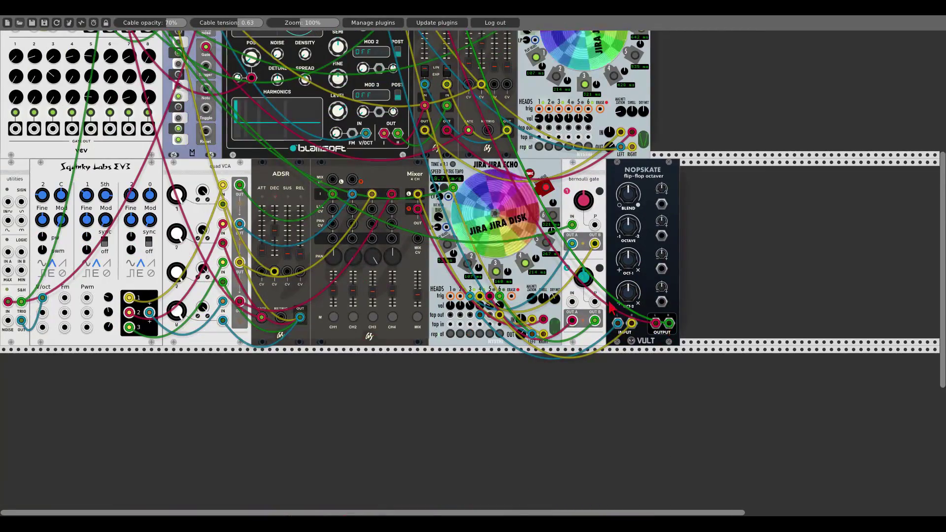
{"action": "scroll", "coordinate": [641, 315], "scroll_direction": "up", "scroll_amount": 4}
{"action": "scroll", "coordinate": [696, 320], "scroll_direction": "down", "scroll_amount": 3}
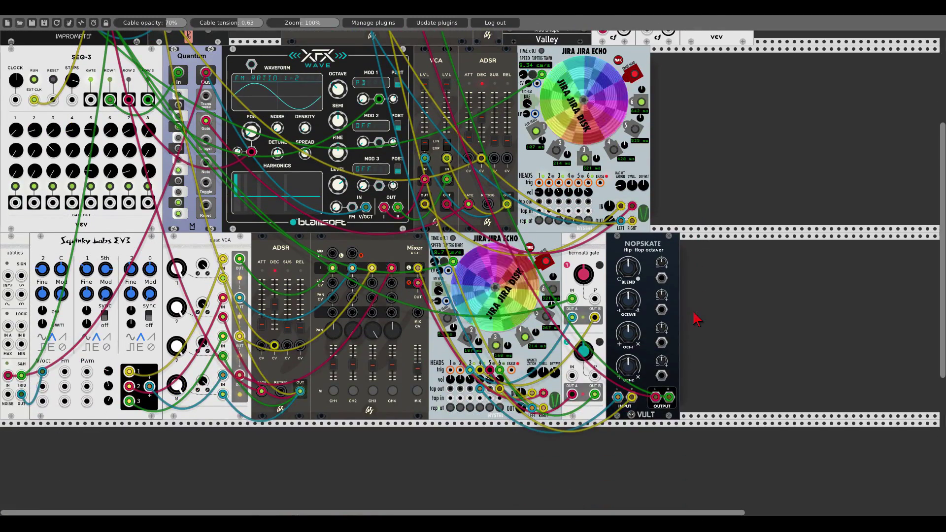
- Mute channels 3 and 4 on the 8-channel mixer and adjust Nopskate's Blend, Octave and OCT-1 knobs
{"action": "scroll", "coordinate": [697, 320], "scroll_direction": "up", "scroll_amount": 3}
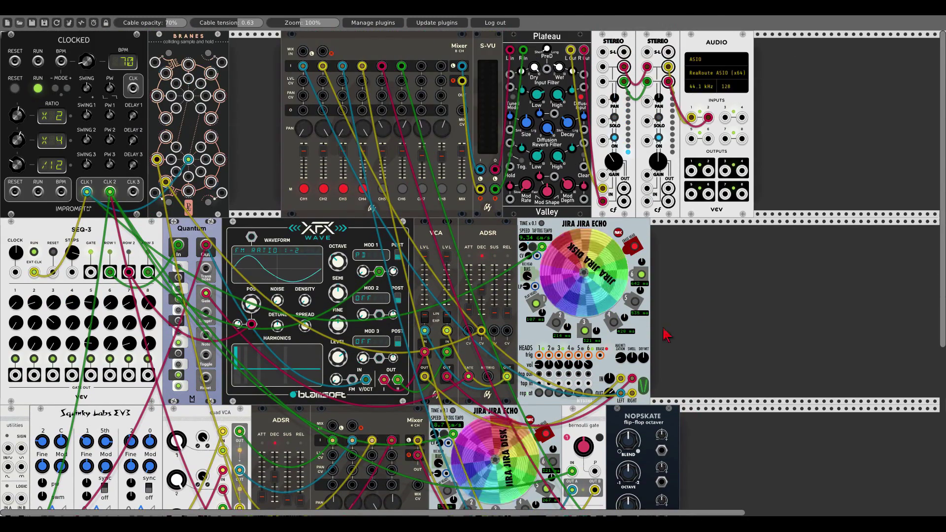
{"action": "scroll", "coordinate": [670, 335], "scroll_direction": "down", "scroll_amount": 3}
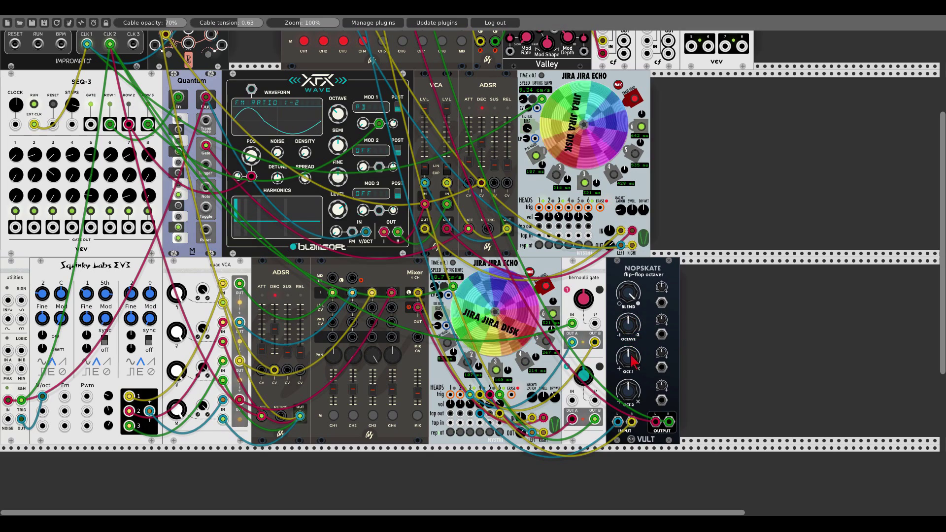
{"action": "left_click_drag", "start_coordinate": [634, 358], "coordinate": [633, 368]}
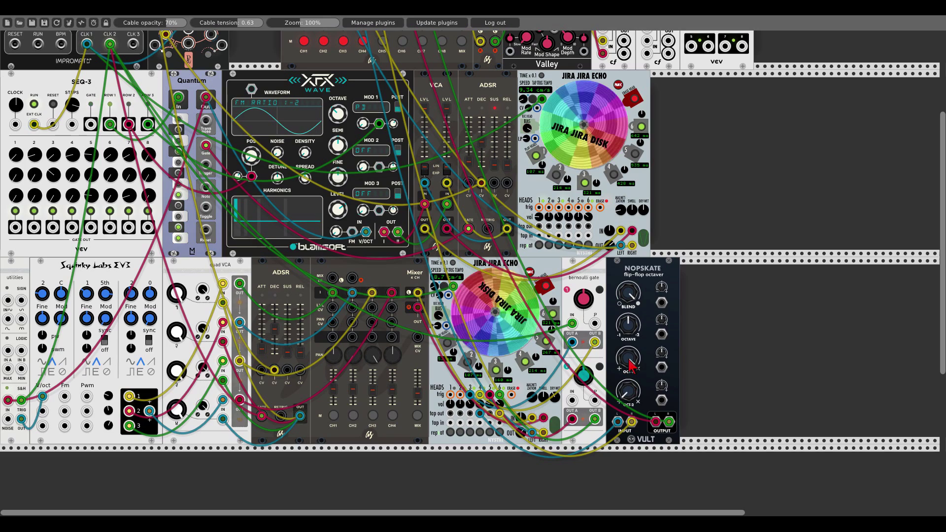
{"action": "left_click_drag", "start_coordinate": [631, 359], "coordinate": [630, 366]}
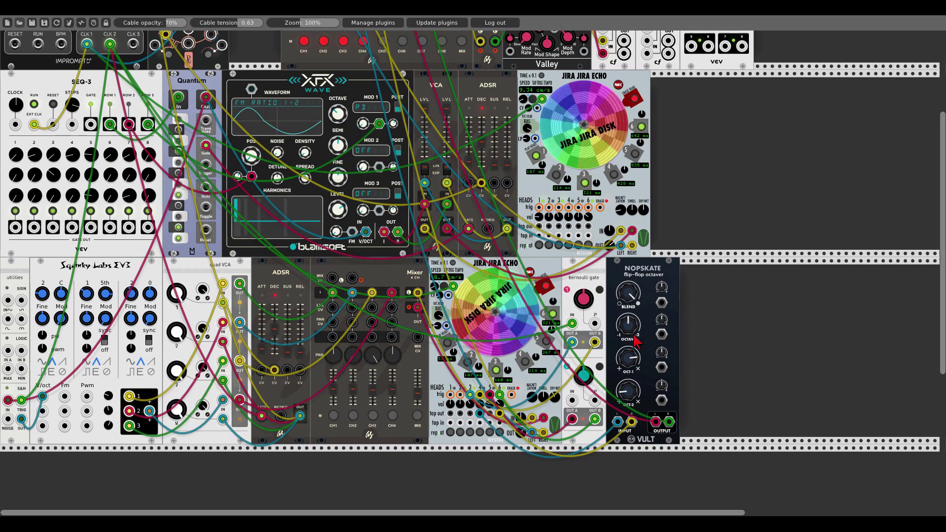
{"action": "left_click_drag", "start_coordinate": [636, 340], "coordinate": [630, 371]}
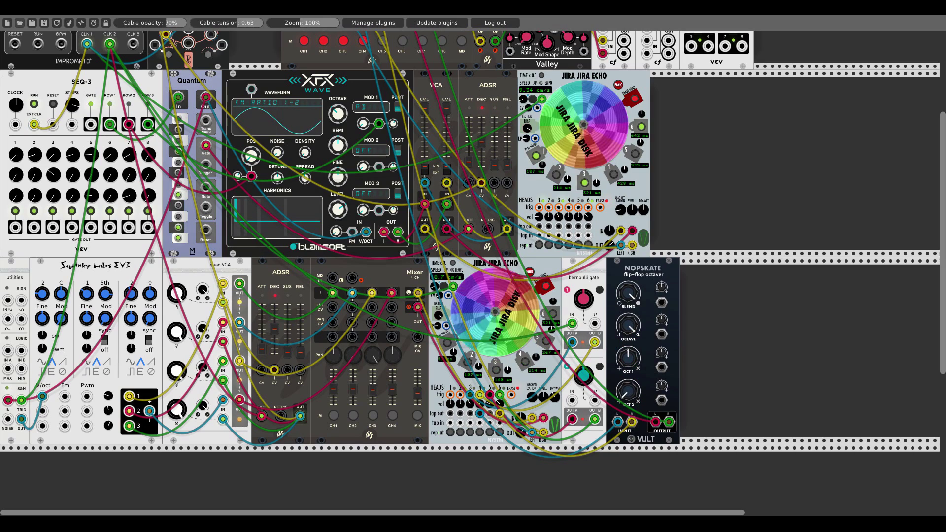
- Unmute channels 1 to 4 on the 8-channel mixer and mute its mix output
{"action": "scroll", "coordinate": [368, 199], "scroll_direction": "up", "scroll_amount": 5}
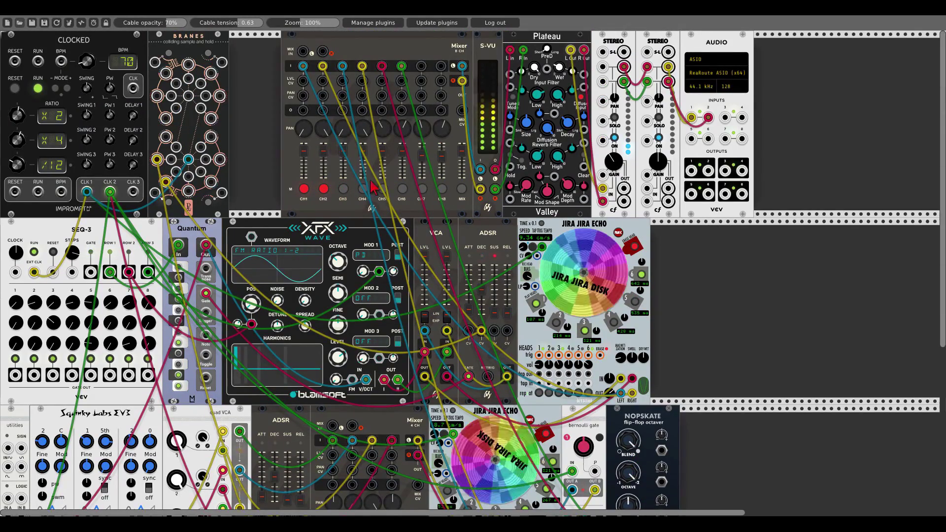
{"action": "scroll", "coordinate": [626, 308], "scroll_direction": "down", "scroll_amount": 3}
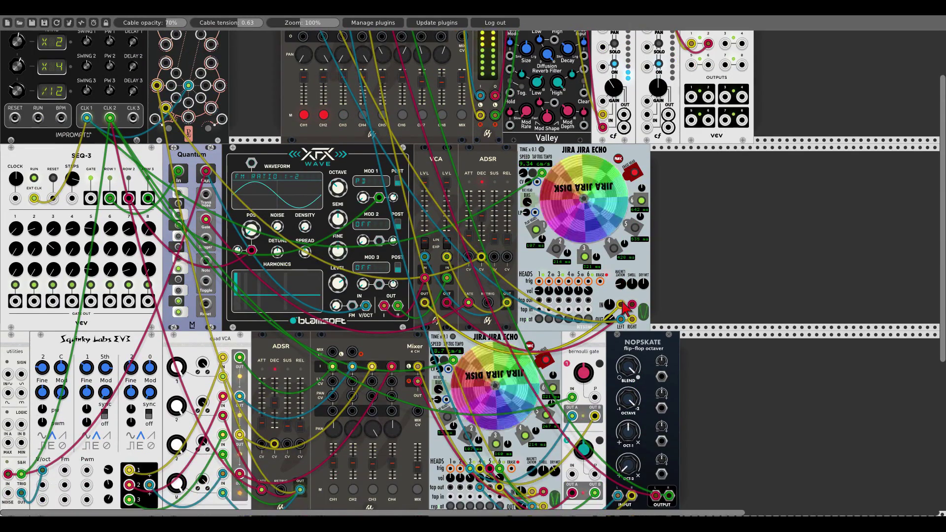
{"action": "scroll", "coordinate": [625, 308], "scroll_direction": "up", "scroll_amount": 3}
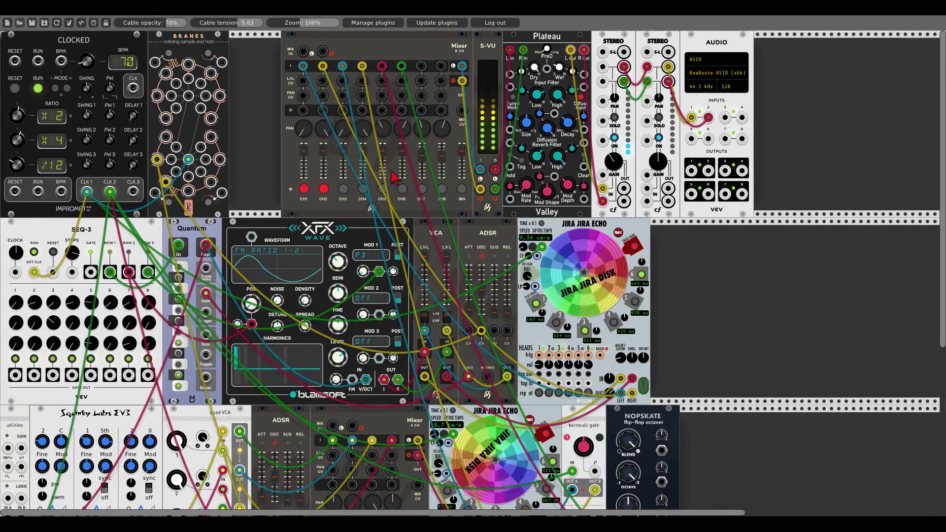
{"action": "left_click", "coordinate": [304, 190]}
{"action": "left_click", "coordinate": [323, 189]}
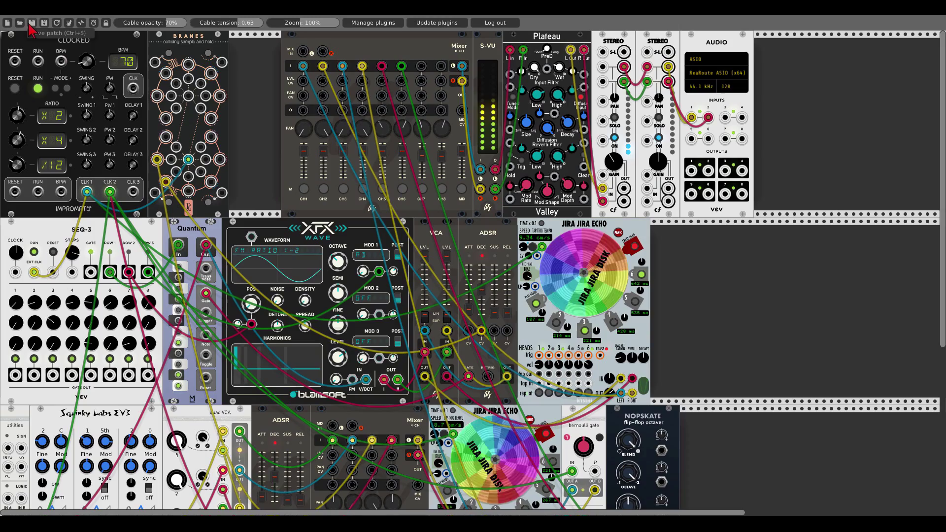
{"action": "scroll", "coordinate": [277, 158], "scroll_direction": "down", "scroll_amount": 5}
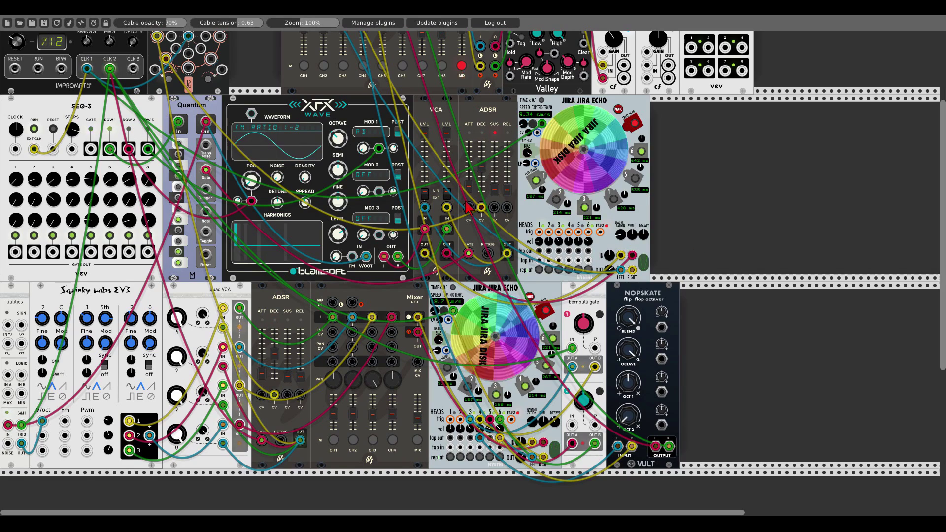
- Add a third NYSTHI Jira Jira Echo module in the empty row below the second one
{"action": "scroll", "coordinate": [476, 274], "scroll_direction": "down", "scroll_amount": 10}
{"action": "right_click", "coordinate": [463, 331]}
{"action": "type", "text": "jora"}
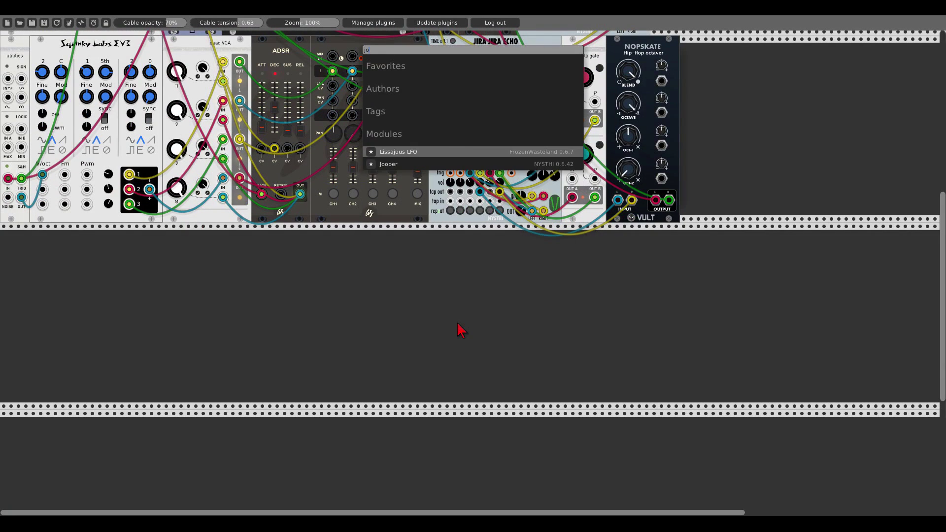
{"action": "key", "text": "BackSpace"}
{"action": "key", "text": "BackSpace"}
{"action": "key", "text": "BackSpace"}
{"action": "key", "text": "BackSpace"}
{"action": "type", "text": "jira"}
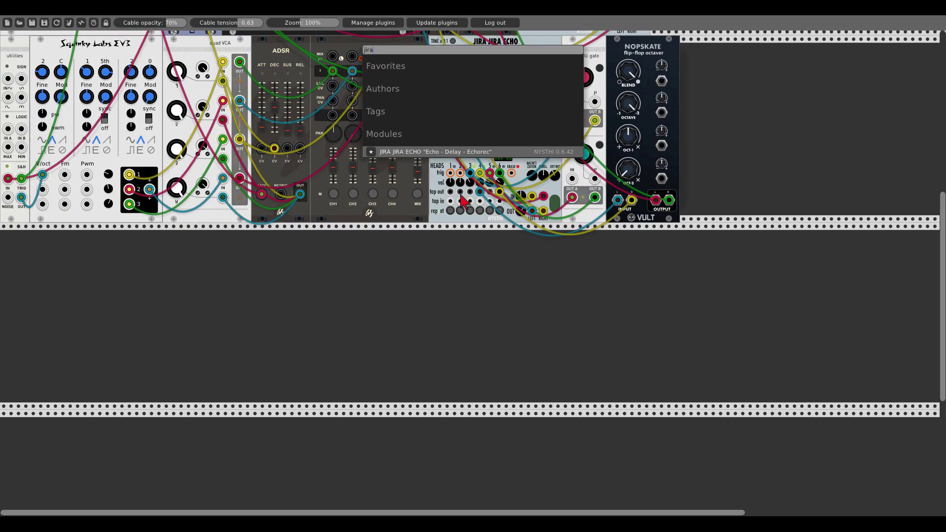
{"action": "left_click", "coordinate": [452, 152]}
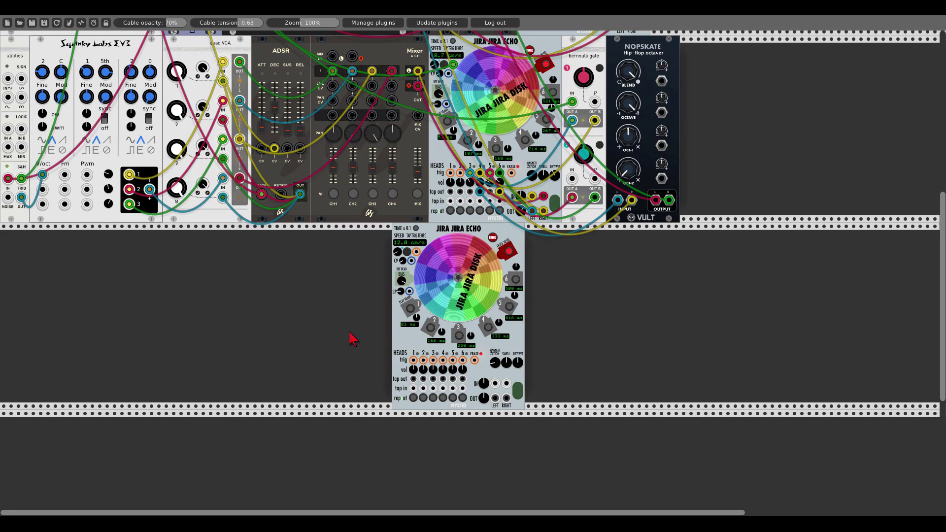
- Add a VultModulesFree Basal smooth oscillator to the new row, shift it away from the Echo, and duplicate it
{"action": "right_click", "coordinate": [318, 321]}
{"action": "type", "text": "basal"}
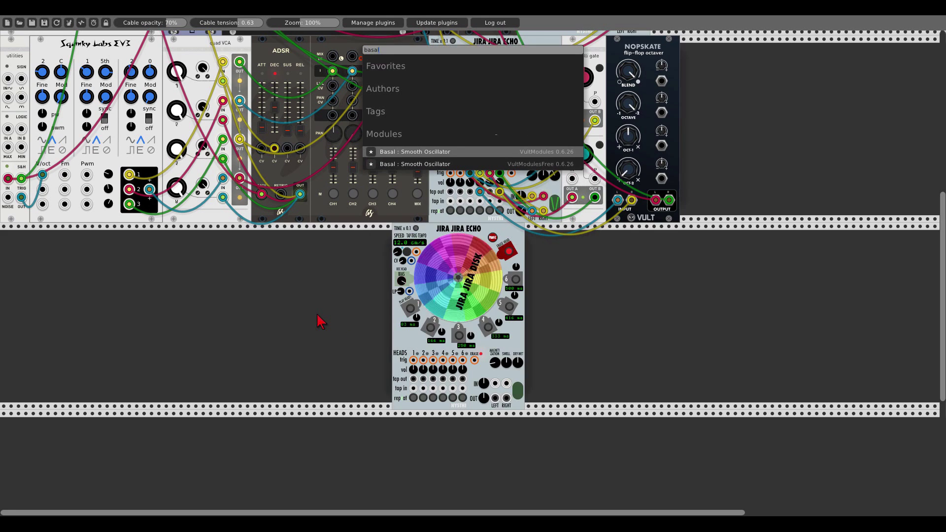
{"action": "left_click", "coordinate": [414, 165]}
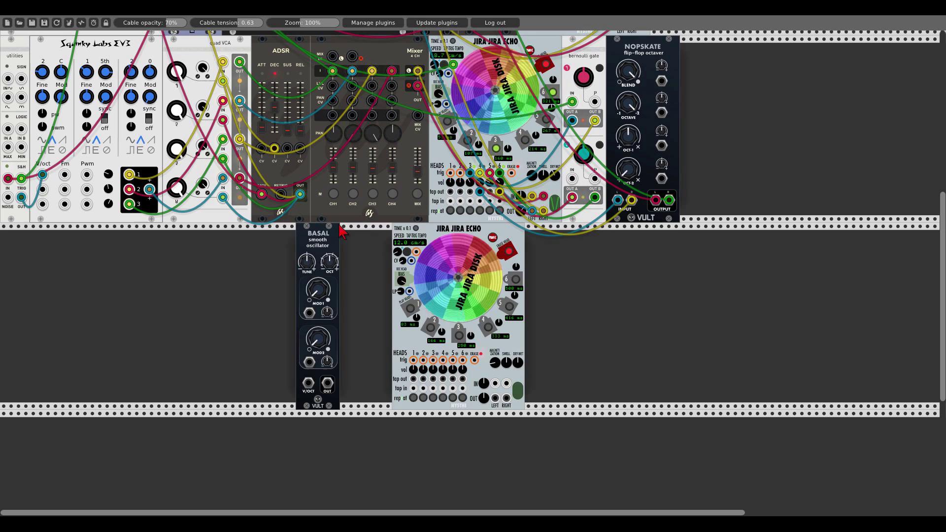
{"action": "left_click_drag", "start_coordinate": [327, 241], "coordinate": [279, 242]}
{"action": "key", "text": "ctrl+d"}
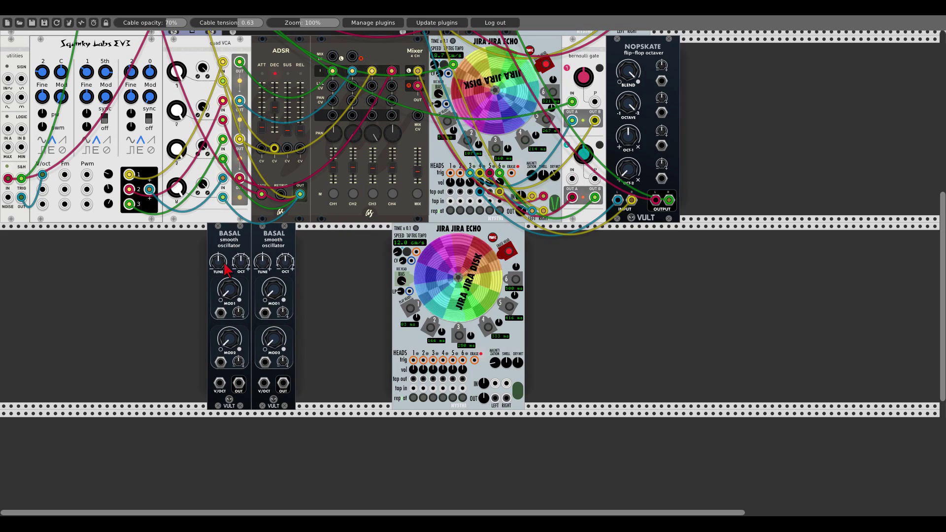
- Add a GridSeq beside the Basal oscillators, set its root to C# and scale to Minor, and randomize its notes
{"action": "right_click", "coordinate": [161, 285]}
{"action": "type", "text": "grid"}
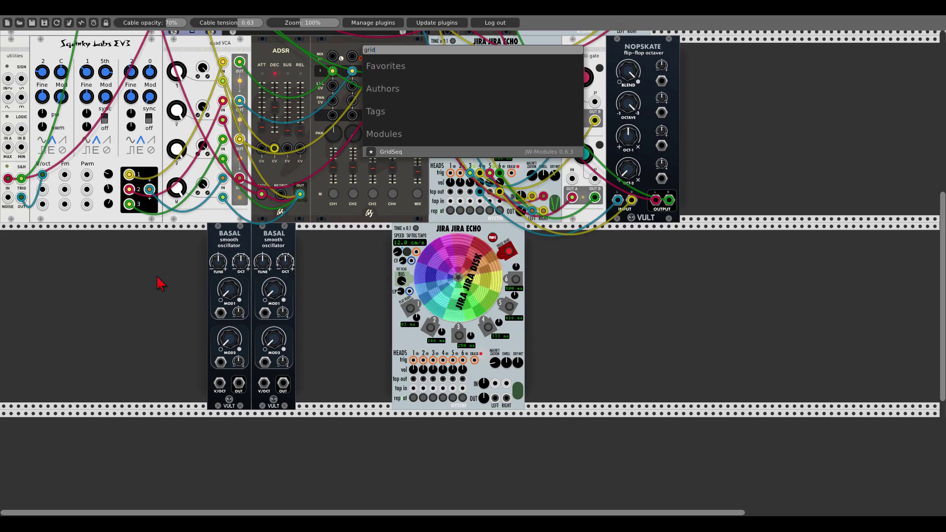
{"action": "left_click", "coordinate": [435, 153]}
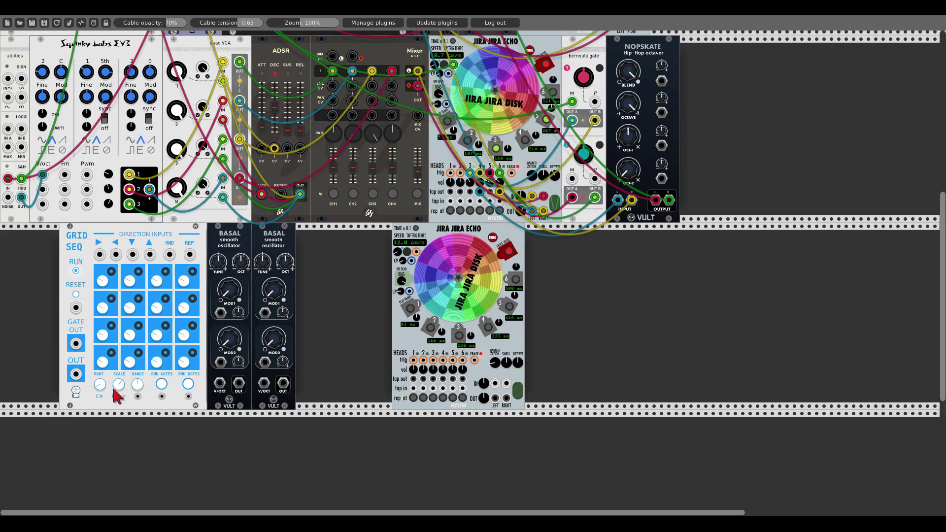
{"action": "left_click", "coordinate": [188, 385]}
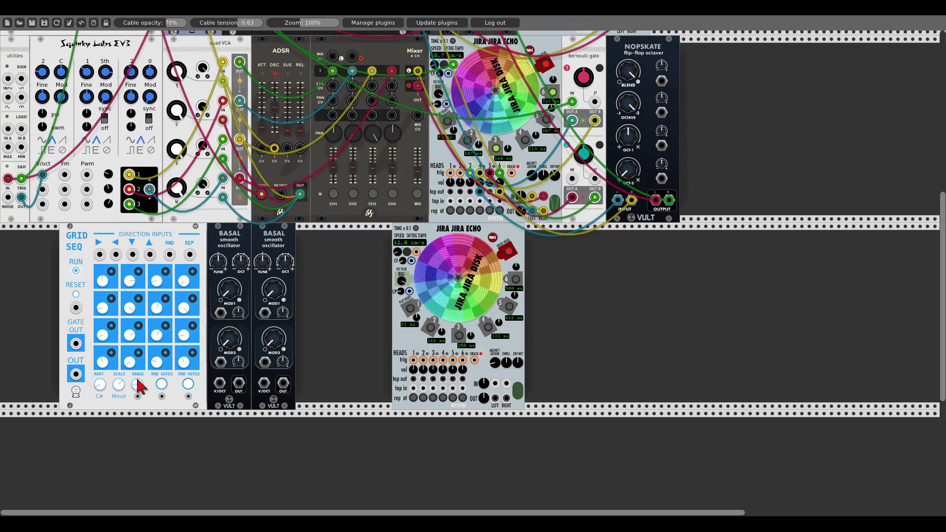
- Patch Clocked's CLK 3 output into GridSeq's RND direction input
{"action": "left_click_drag", "start_coordinate": [169, 255], "coordinate": [136, 196]}
{"action": "scroll", "coordinate": [162, 242], "scroll_direction": "up", "scroll_amount": 15}
{"action": "scroll", "coordinate": [189, 250], "scroll_direction": "down", "scroll_amount": 11}
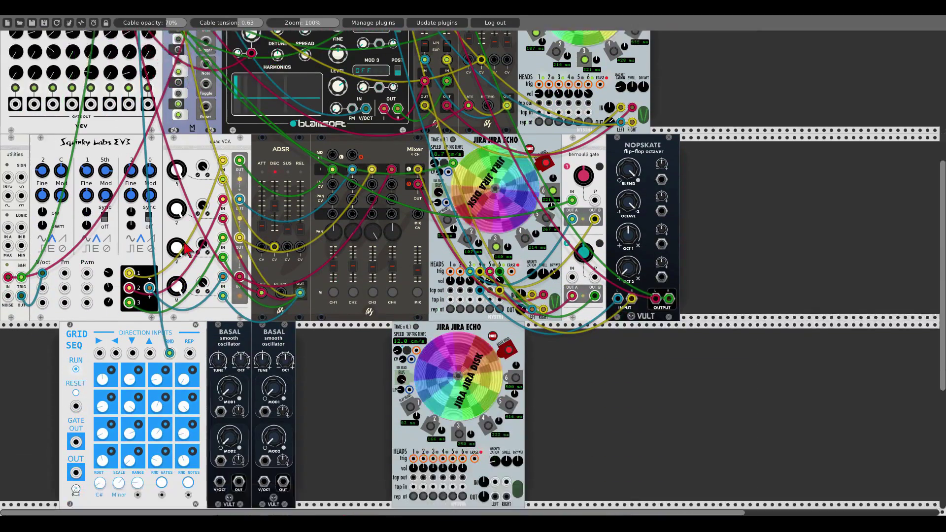
- Patch GridSeq's OUT into the V/OCT inputs of both Basal oscillators
{"action": "scroll", "coordinate": [189, 250], "scroll_direction": "down", "scroll_amount": 3}
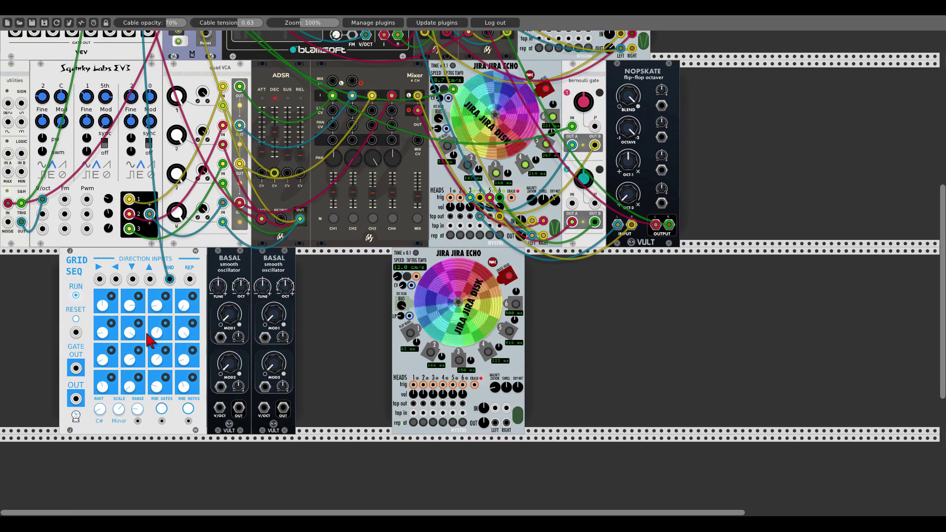
{"action": "left_click_drag", "start_coordinate": [75, 398], "coordinate": [219, 407]}
{"action": "left_click_drag", "start_coordinate": [76, 399], "coordinate": [264, 408]}
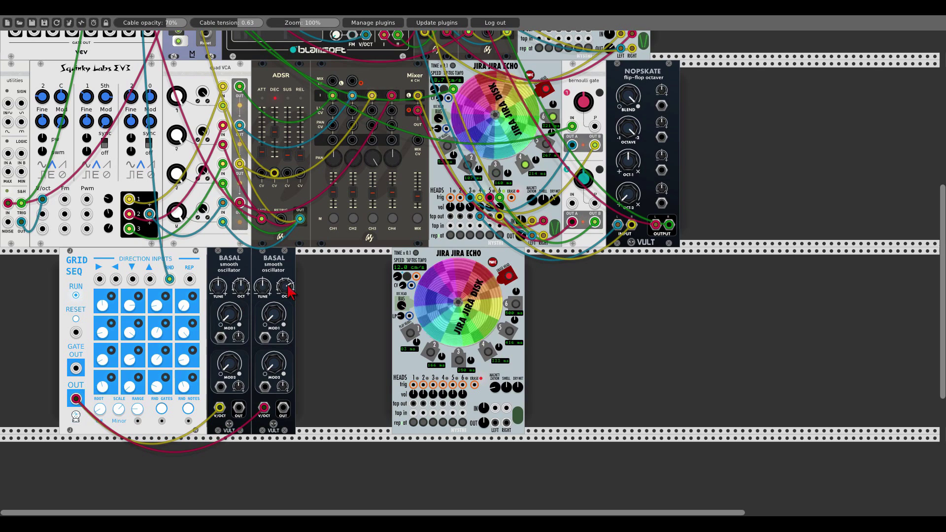
- Add an AS VCA beside the Basal oscillators and patch each oscillator's output into one VCA input
{"action": "right_click", "coordinate": [318, 310]}
{"action": "type", "text": "vca"}
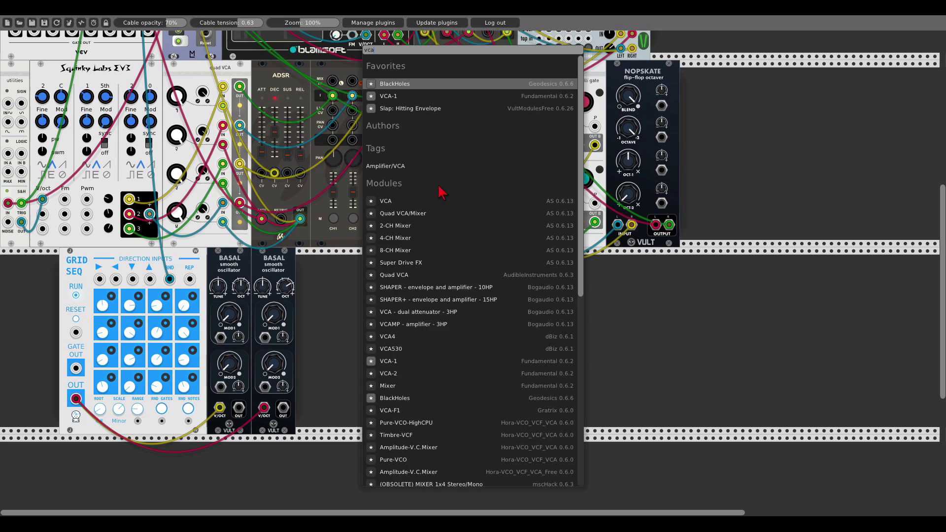
{"action": "left_click", "coordinate": [399, 201]}
{"action": "left_click_drag", "start_coordinate": [305, 314], "coordinate": [326, 304]}
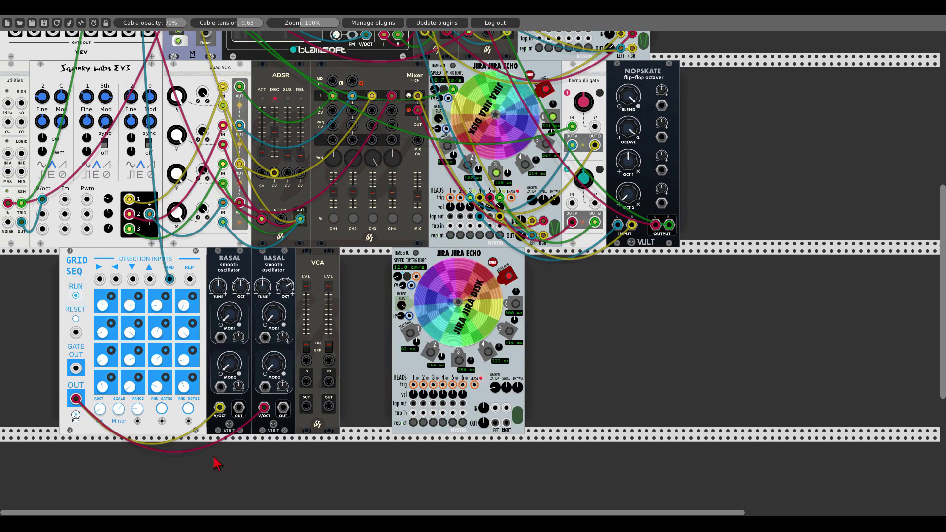
{"action": "left_click_drag", "start_coordinate": [238, 409], "coordinate": [284, 408]}
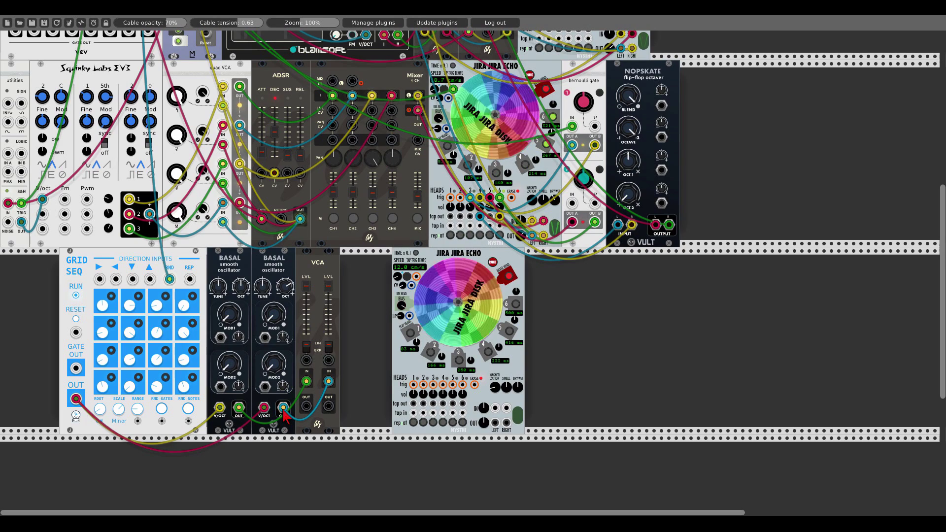
- Shift the third Jira Jira Echo away from the VCA and add a Befaco Rampage in the freed space
{"action": "left_click_drag", "start_coordinate": [438, 266], "coordinate": [629, 265]}
{"action": "right_click", "coordinate": [446, 311]}
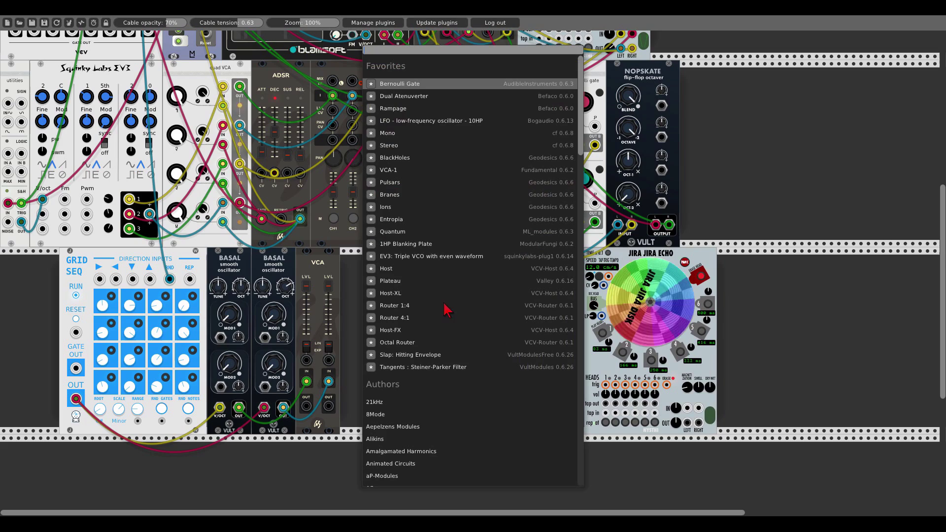
{"action": "left_click", "coordinate": [393, 109]}
{"action": "mouse_move", "coordinate": [433, 350]}
{"action": "left_mouse_down"}
{"action": "mouse_move", "coordinate": [323, 377]}
{"action": "mouse_move", "coordinate": [306, 360]}
{"action": "mouse_move", "coordinate": [433, 349]}
{"action": "left_mouse_up"}
{"action": "left_click_drag", "start_coordinate": [435, 251], "coordinate": [76, 366]}
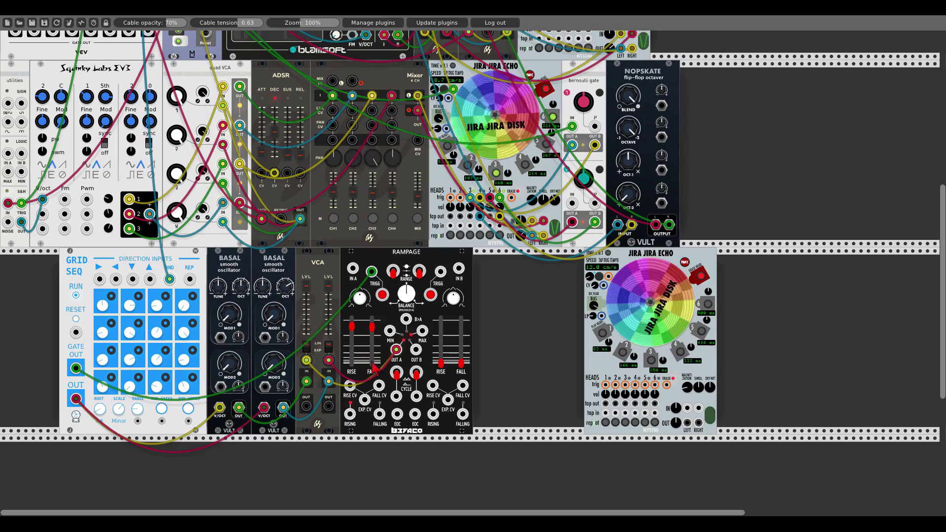
- Patch the new VCA's two outputs directly into channels 7 and 8 of the 8-channel Mixer
{"action": "scroll", "coordinate": [386, 125], "scroll_direction": "up", "scroll_amount": 5}
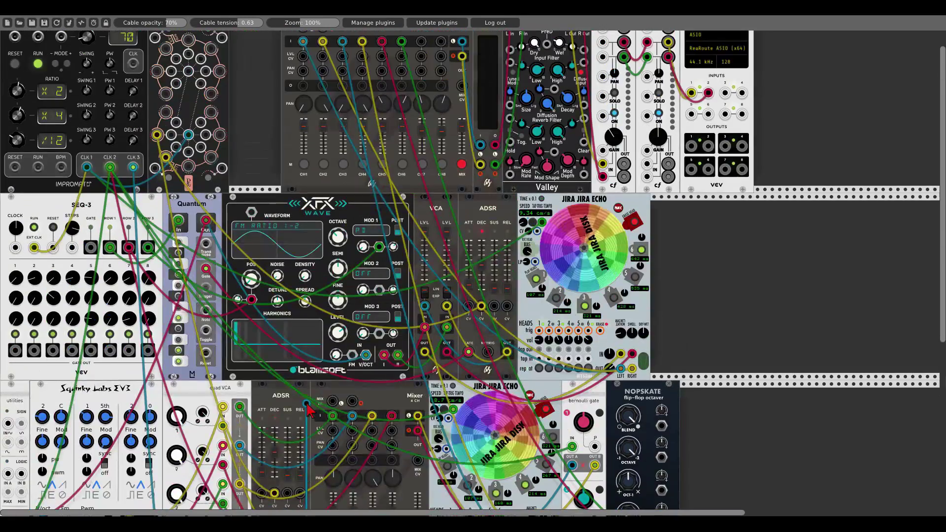
{"action": "scroll", "coordinate": [385, 126], "scroll_direction": "up", "scroll_amount": 1}
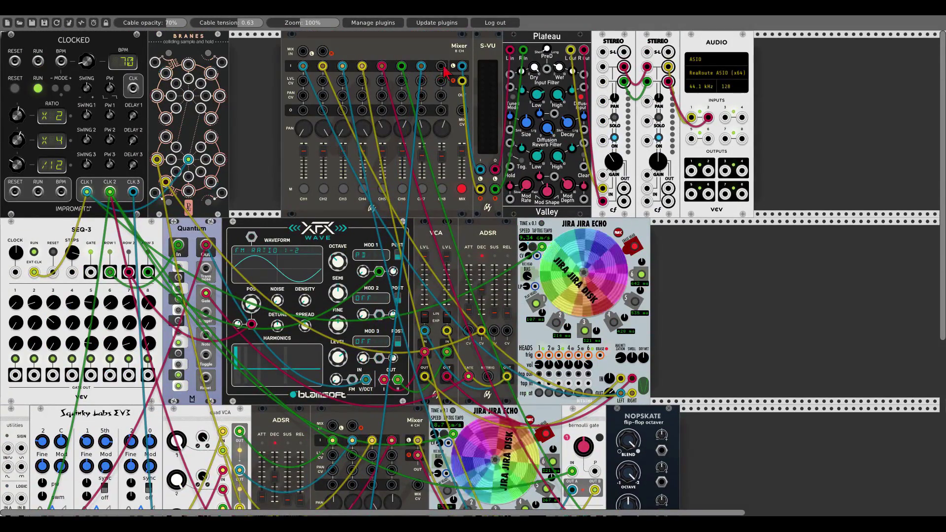
{"action": "scroll", "coordinate": [447, 72], "scroll_direction": "down", "scroll_amount": 4}
{"action": "scroll", "coordinate": [446, 71], "scroll_direction": "down", "scroll_amount": 3}
{"action": "scroll", "coordinate": [352, 323], "scroll_direction": "up", "scroll_amount": 6}
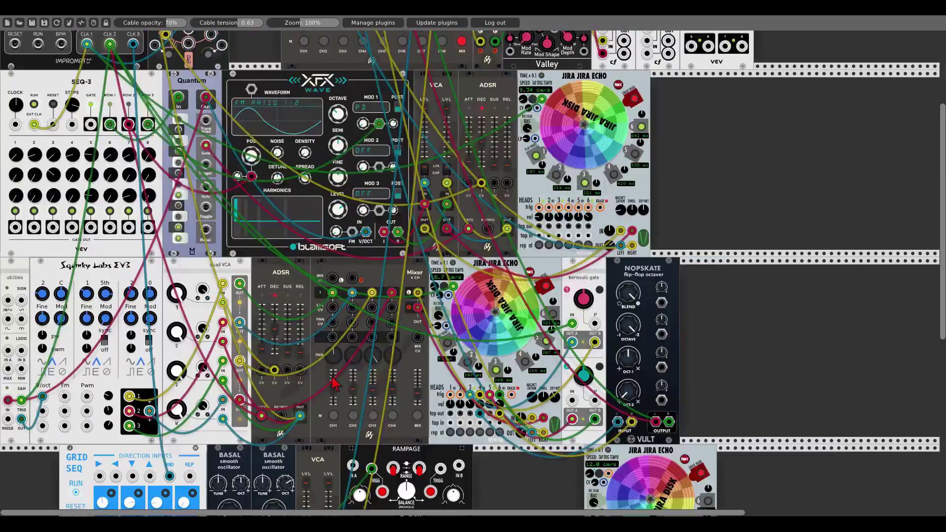
- Mute channels 1 to 6 on the 8-channel Mixer to isolate the Basal voice
{"action": "left_click", "coordinate": [402, 189]}
{"action": "left_click", "coordinate": [382, 189]}
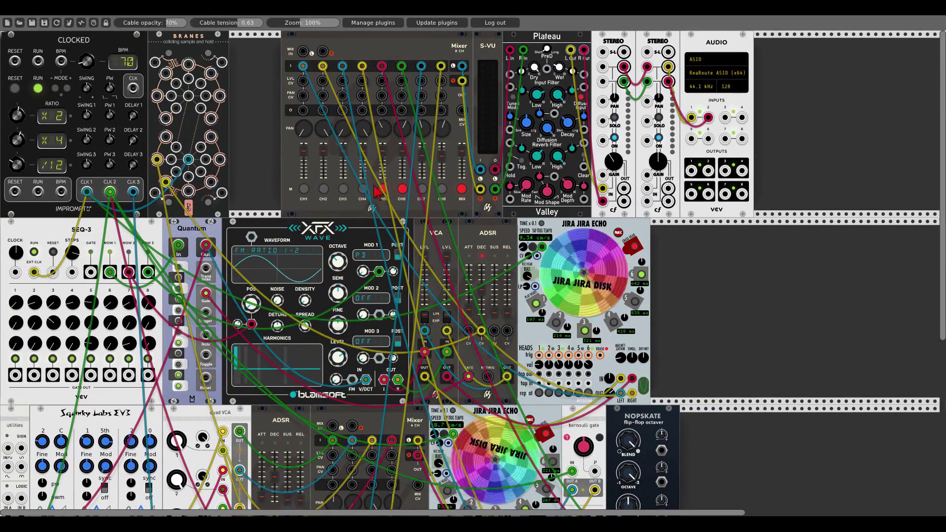
{"action": "left_click", "coordinate": [361, 191]}
{"action": "left_click", "coordinate": [343, 189]}
{"action": "left_click", "coordinate": [323, 189]}
{"action": "left_click", "coordinate": [303, 189]}
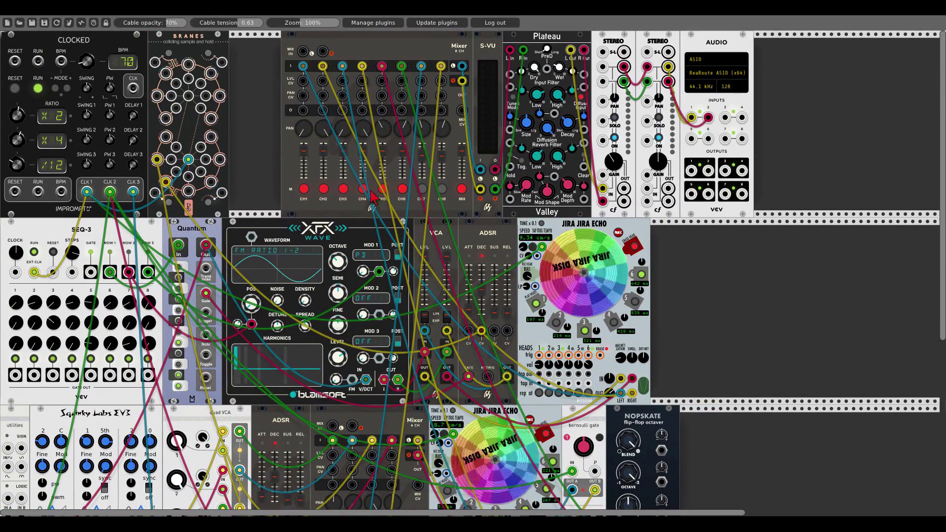
- Patch Rampage's OUT A into the MOD1 and MOD2 CV inputs of both Basal oscillators
{"action": "scroll", "coordinate": [395, 213], "scroll_direction": "down", "scroll_amount": 6}
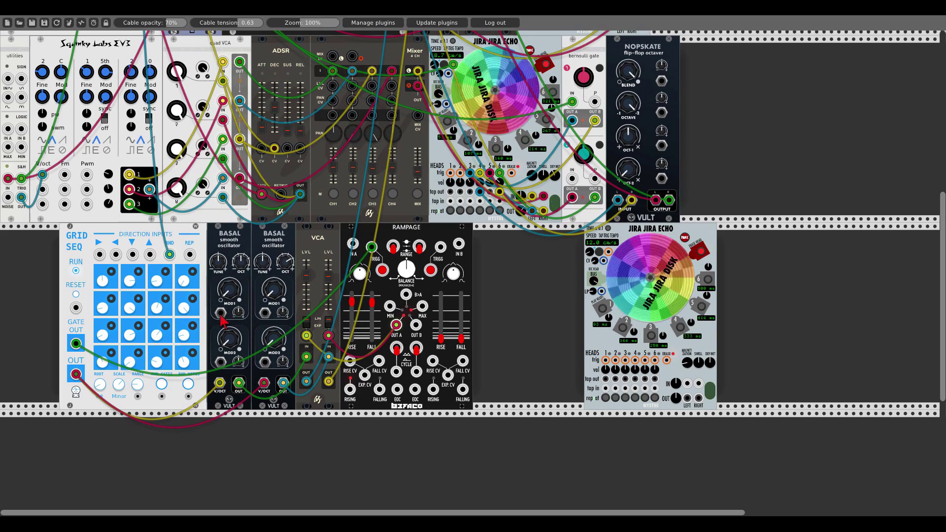
{"action": "left_click_drag", "start_coordinate": [220, 313], "coordinate": [396, 325]}
{"action": "left_click_drag", "start_coordinate": [265, 313], "coordinate": [396, 325]}
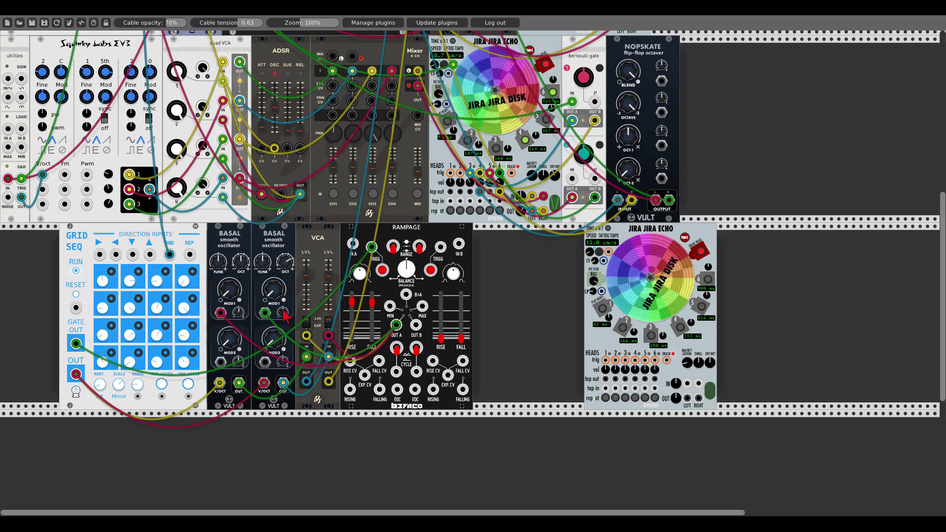
{"action": "left_click_drag", "start_coordinate": [220, 363], "coordinate": [396, 325]}
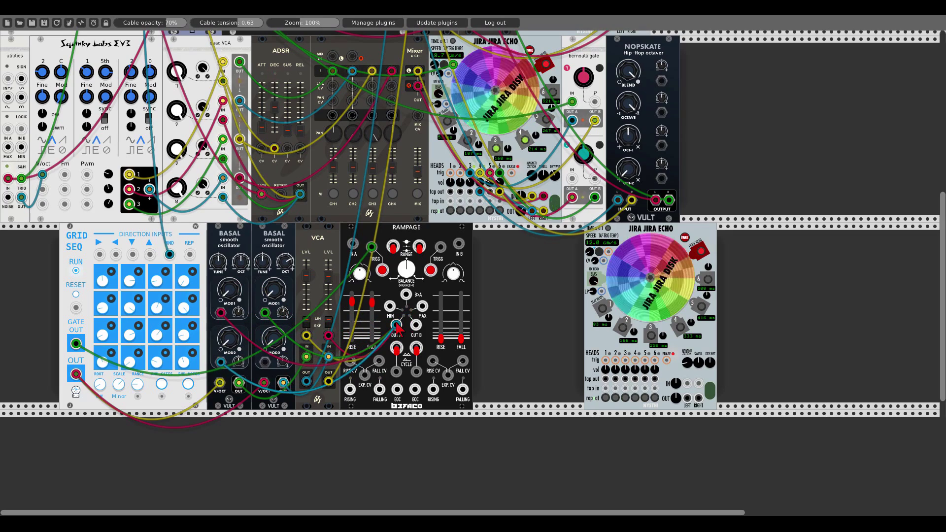
{"action": "left_click_drag", "start_coordinate": [265, 363], "coordinate": [395, 326]}
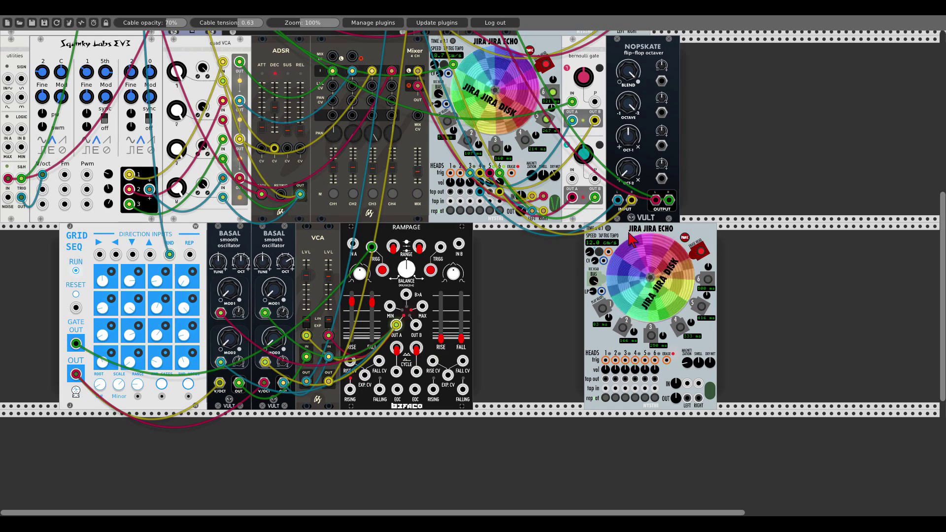
- Place the third Jira Jira Echo against Rampage and feed it the VCA's two outputs and Clocked's CLK 3 as tempo
{"action": "left_click_drag", "start_coordinate": [631, 240], "coordinate": [520, 242]}
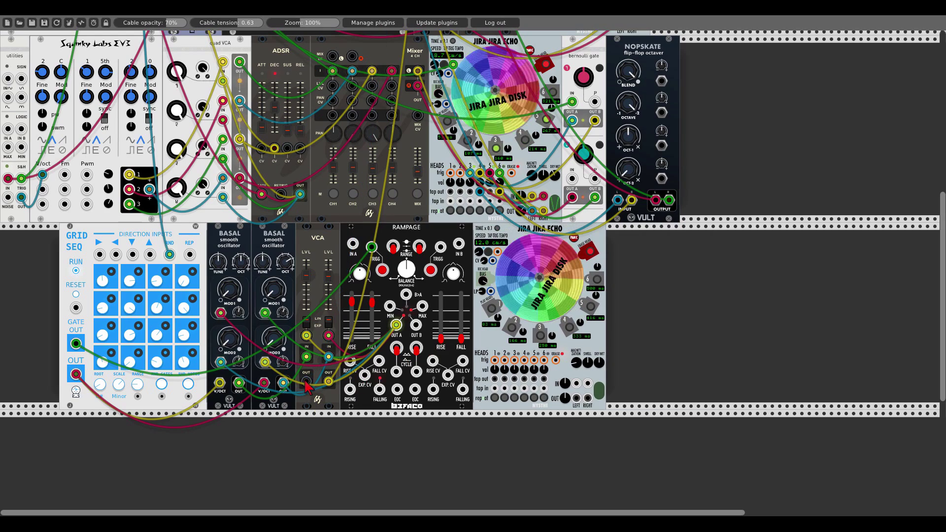
{"action": "left_click_drag", "start_coordinate": [306, 387], "coordinate": [351, 389]}
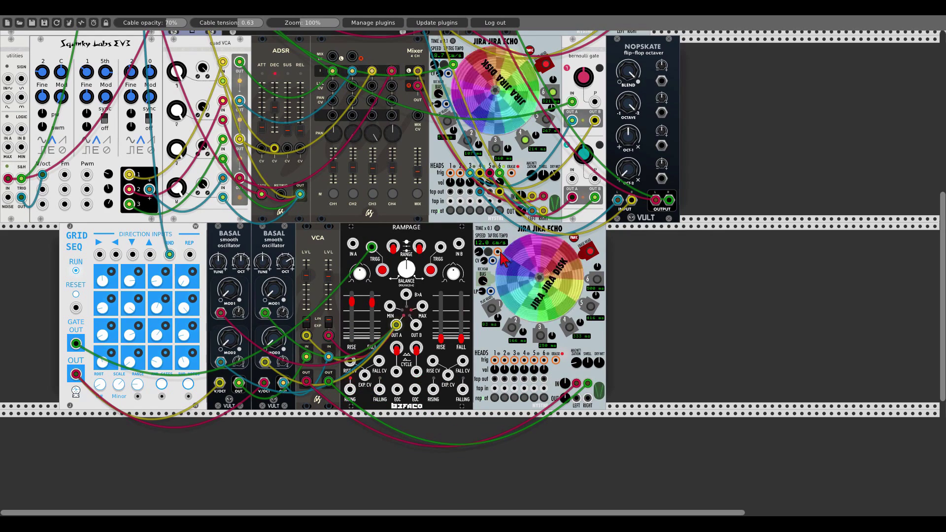
{"action": "scroll", "coordinate": [334, 197], "scroll_direction": "up", "scroll_amount": 10}
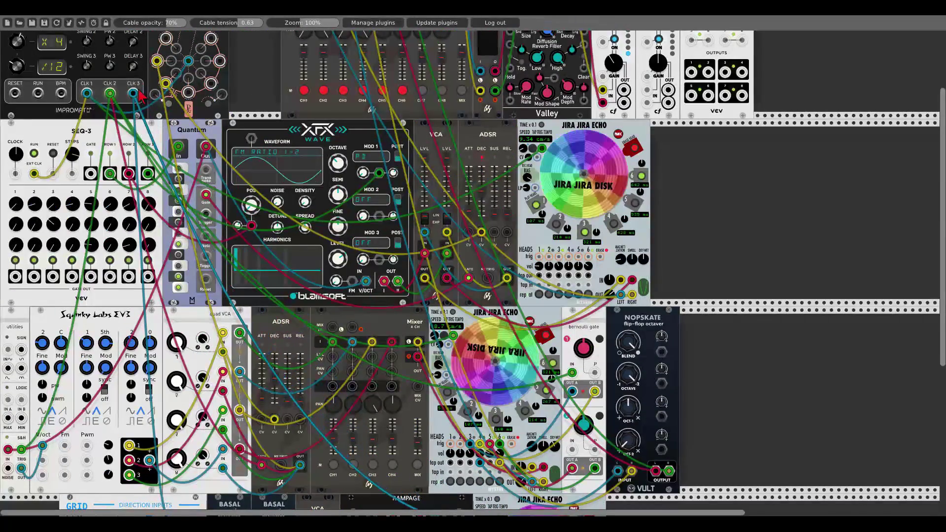
{"action": "scroll", "coordinate": [520, 387], "scroll_direction": "down", "scroll_amount": 6}
{"action": "scroll", "coordinate": [520, 387], "scroll_direction": "down", "scroll_amount": 2}
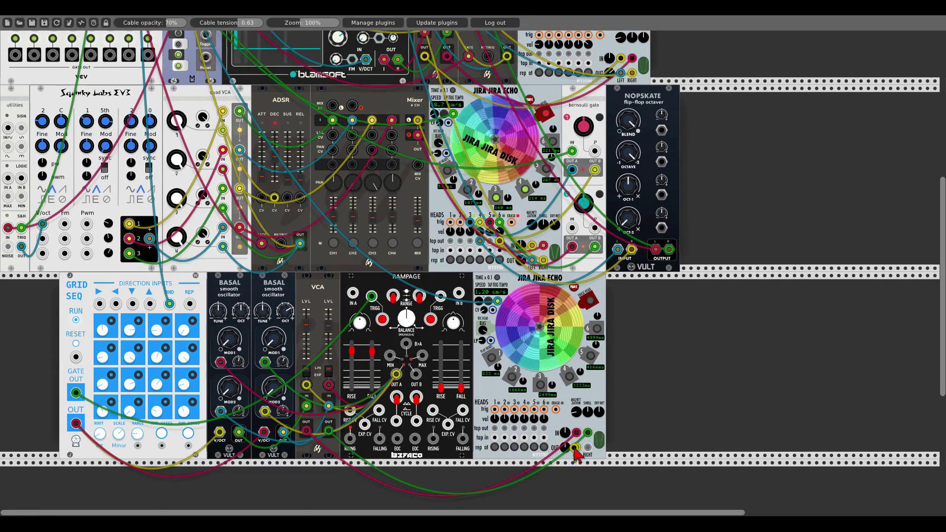
- Patch the third Echo's left and right outputs into channels 7 and 8 of the 8-channel Mixer
{"action": "scroll", "coordinate": [576, 440], "scroll_direction": "up", "scroll_amount": 12}
{"action": "scroll", "coordinate": [574, 380], "scroll_direction": "down", "scroll_amount": 14}
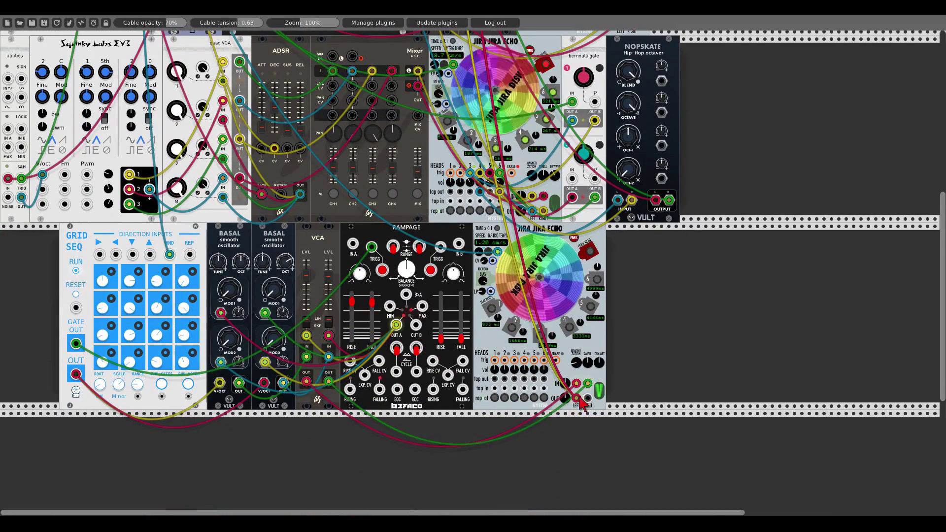
{"action": "left_click_drag", "start_coordinate": [581, 403], "coordinate": [588, 399]}
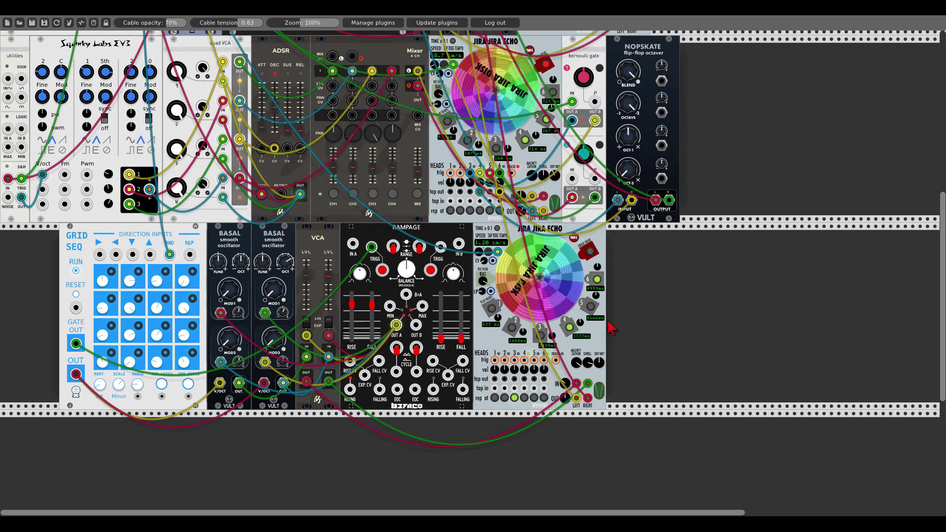
- Unmute channels 1 to 6 on the 8-channel Mixer
{"action": "scroll", "coordinate": [611, 328], "scroll_direction": "up", "scroll_amount": 10}
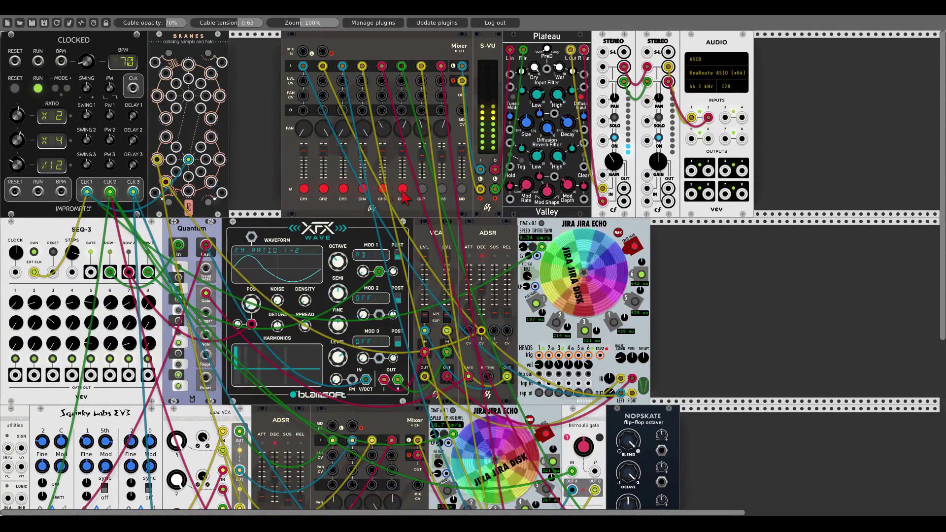
{"action": "left_click", "coordinate": [403, 189]}
{"action": "left_click", "coordinate": [382, 189]}
{"action": "left_click", "coordinate": [363, 189]}
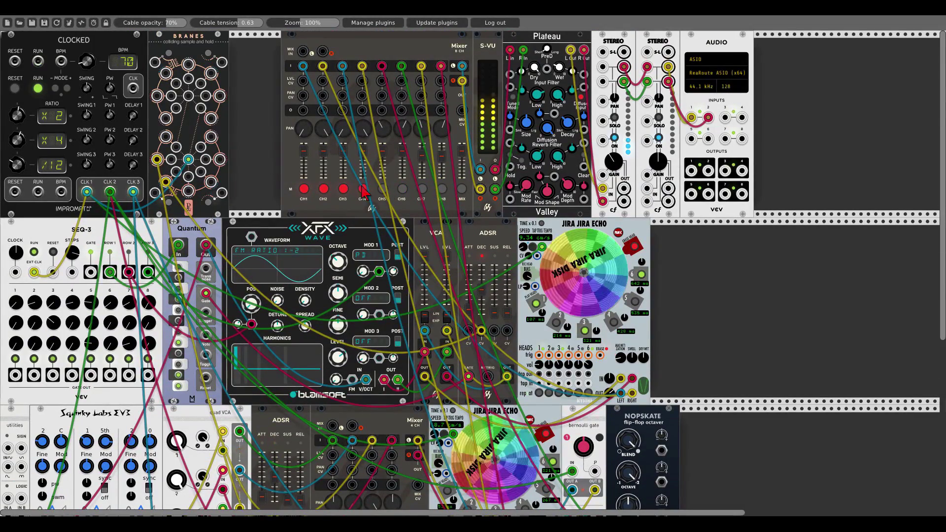
{"action": "left_click", "coordinate": [343, 188]}
{"action": "left_click", "coordinate": [323, 189]}
{"action": "scroll", "coordinate": [575, 340], "scroll_direction": "down", "scroll_amount": 9}
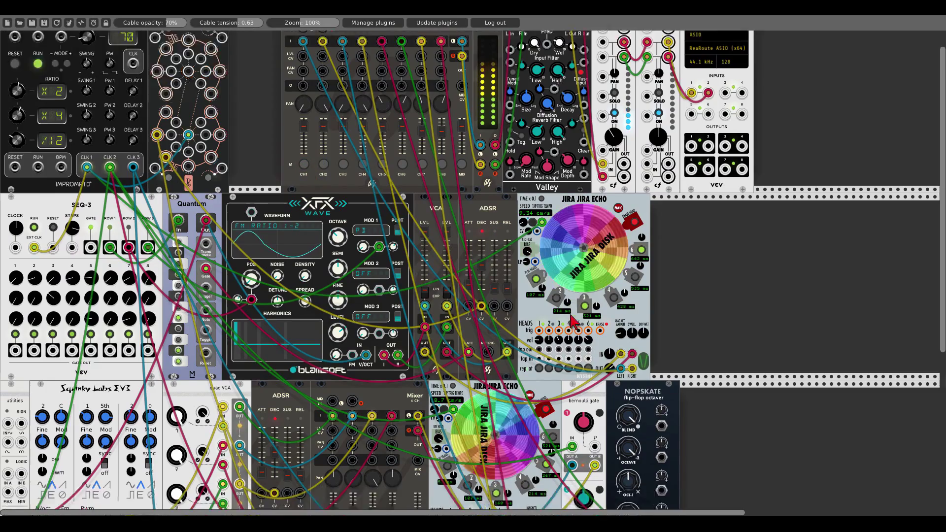
{"action": "scroll", "coordinate": [577, 362], "scroll_direction": "down", "scroll_amount": 1}
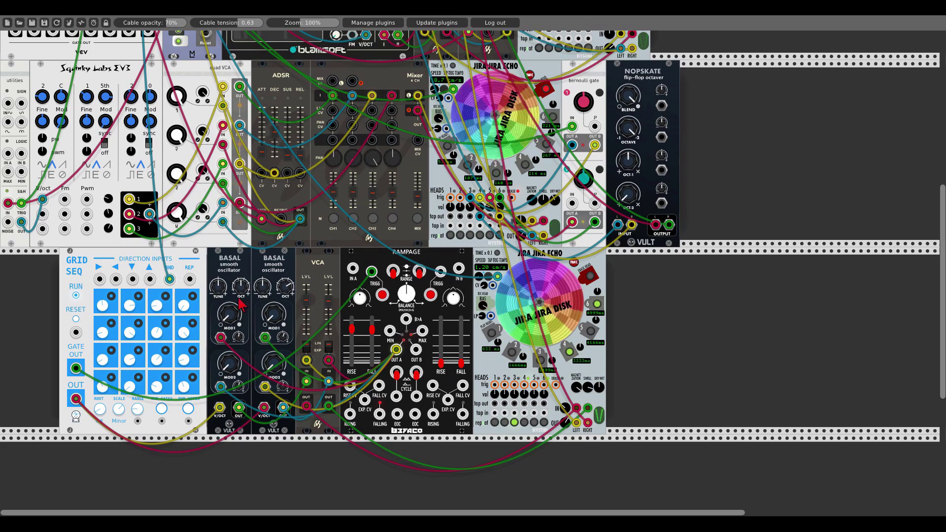
{"action": "scroll", "coordinate": [198, 296], "scroll_direction": "up", "scroll_amount": 5}
{"action": "scroll", "coordinate": [198, 295], "scroll_direction": "up", "scroll_amount": 6}
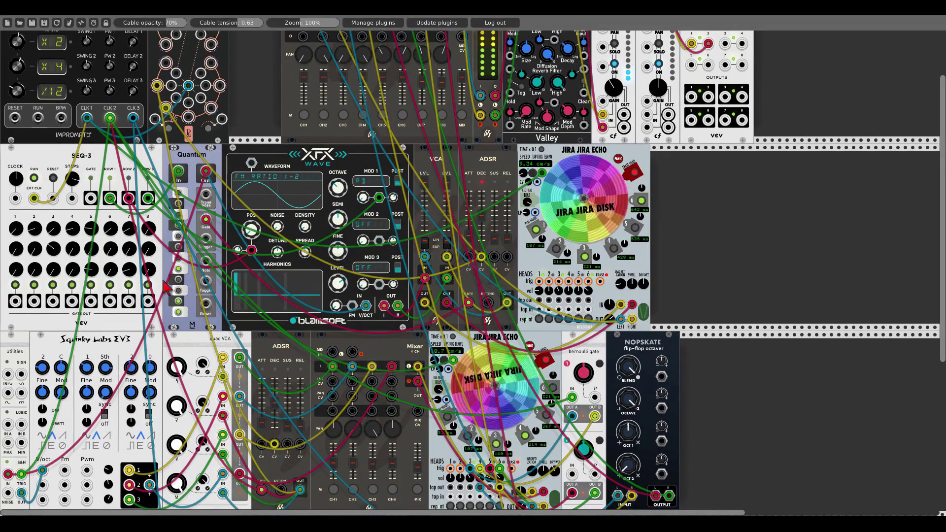
{"action": "scroll", "coordinate": [263, 125], "scroll_direction": "up", "scroll_amount": 3}
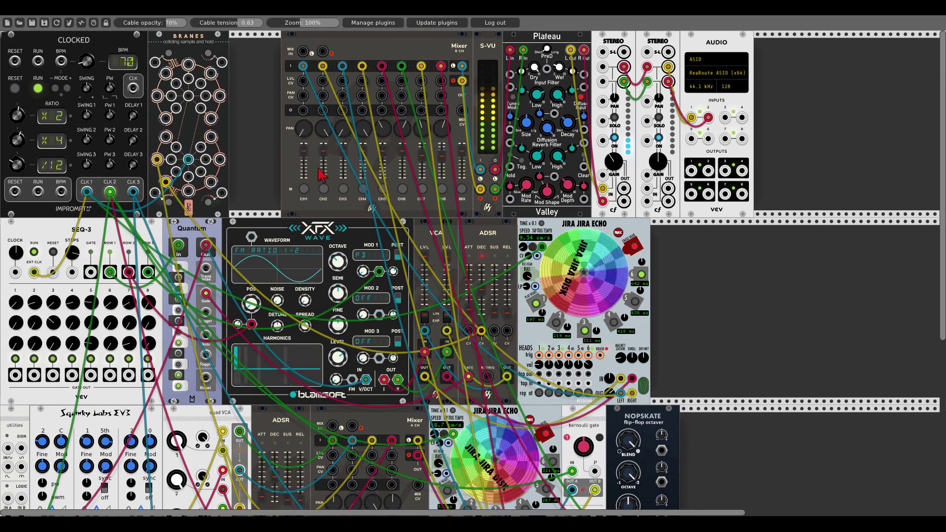
{"action": "scroll", "coordinate": [455, 223], "scroll_direction": "down", "scroll_amount": 8}
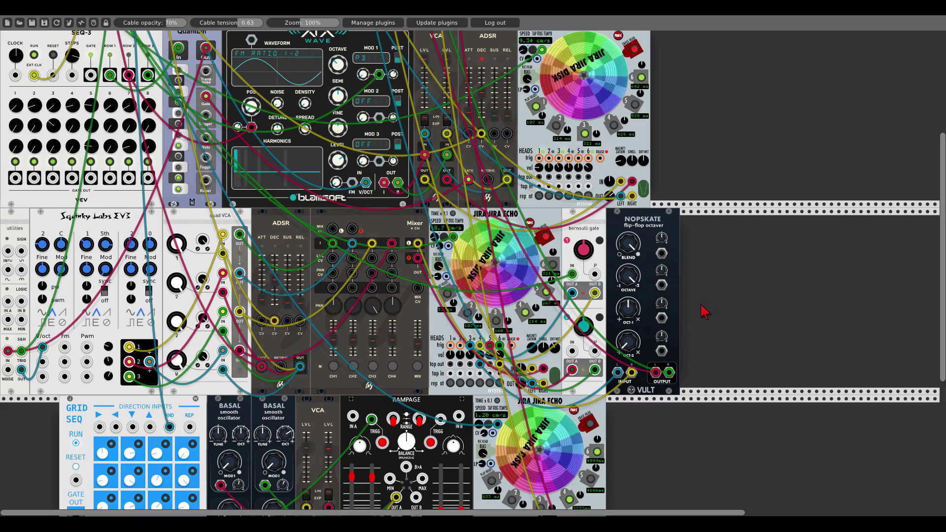
- Add an AudibleInstruments Texture Synthesizer beside the third Echo and patch two of the Echo's tap outputs into IN L and IN R
{"action": "scroll", "coordinate": [705, 312], "scroll_direction": "down", "scroll_amount": 5}
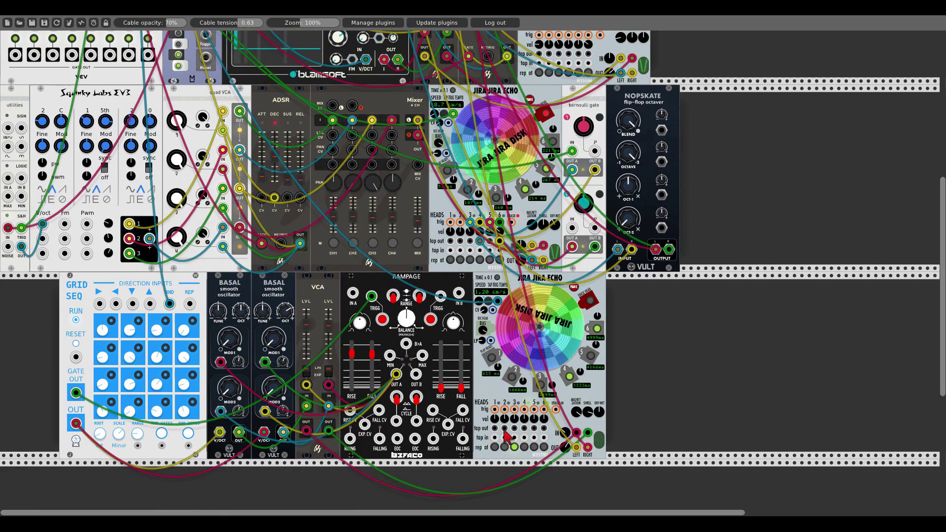
{"action": "right_click", "coordinate": [652, 359]}
{"action": "type", "text": "clouds"}
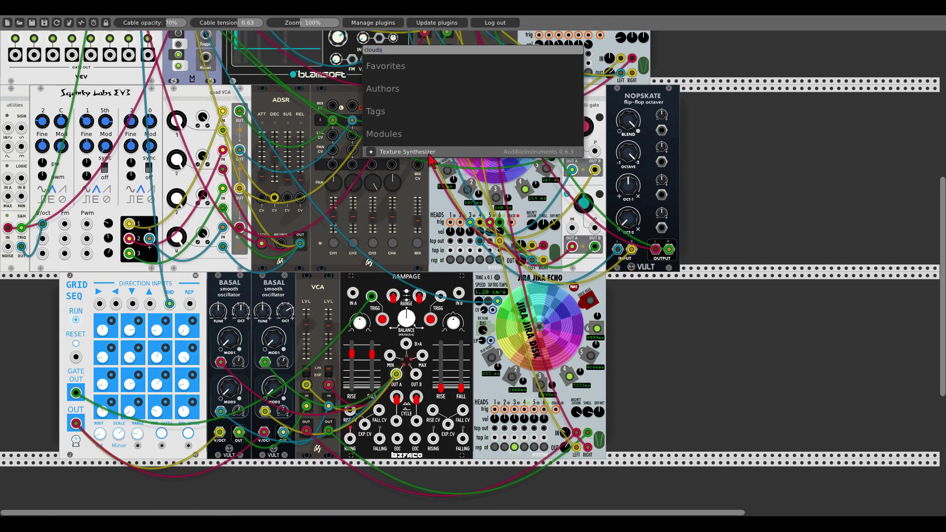
{"action": "left_click", "coordinate": [429, 153]}
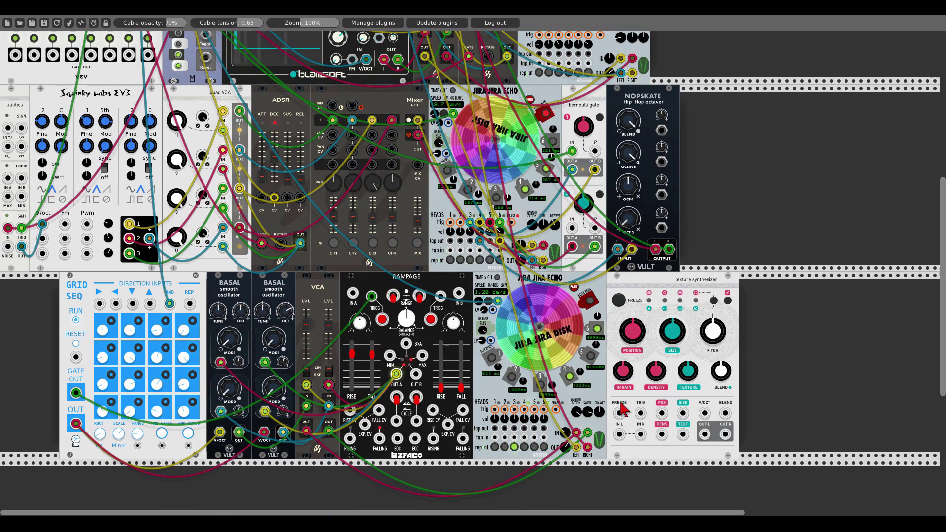
{"action": "left_click_drag", "start_coordinate": [620, 434], "coordinate": [642, 439]}
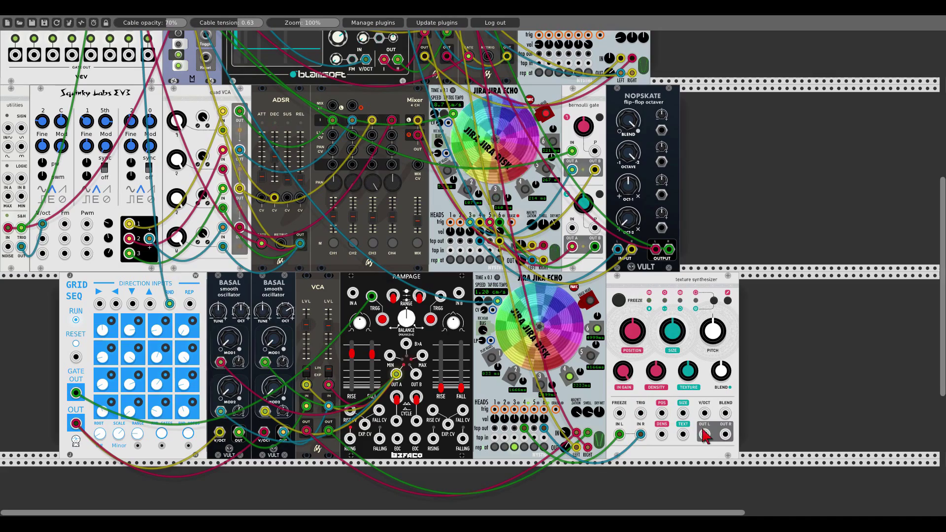
- Patch the Texture Synthesizer's OUT L and OUT R to the second Stereo strip in the top row
{"action": "left_click_drag", "start_coordinate": [704, 432], "coordinate": [706, 429]}
{"action": "scroll", "coordinate": [706, 429], "scroll_direction": "up", "scroll_amount": 2}
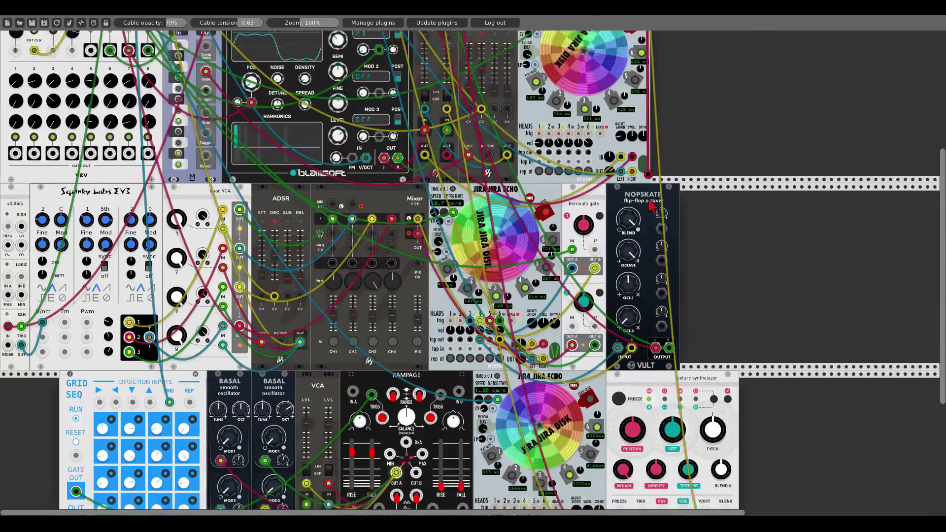
{"action": "scroll", "coordinate": [651, 207], "scroll_direction": "down", "scroll_amount": 5}
{"action": "left_click_drag", "start_coordinate": [649, 201], "coordinate": [726, 409]}
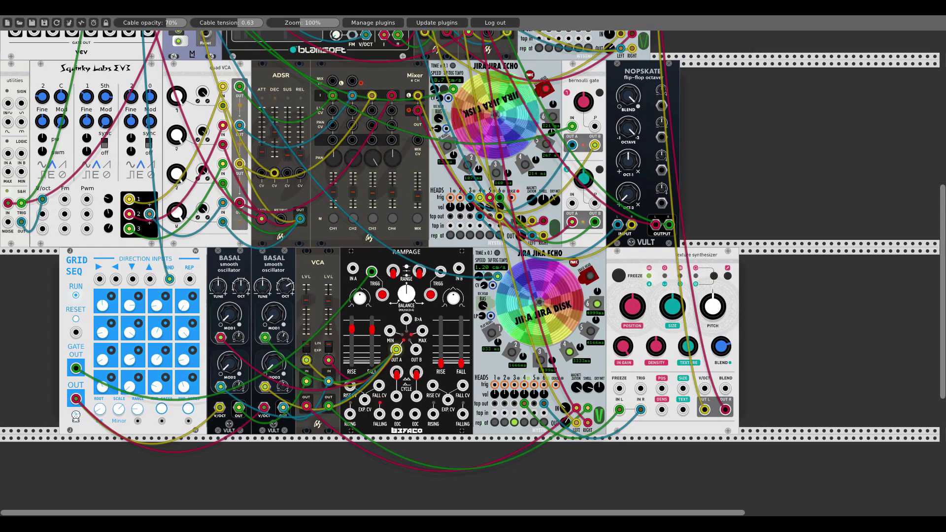
- Set the Texture Synthesizer's quality to 4s 16kHz 8-bit µ-law stereo
{"action": "scroll", "coordinate": [638, 164], "scroll_direction": "up", "scroll_amount": 10}
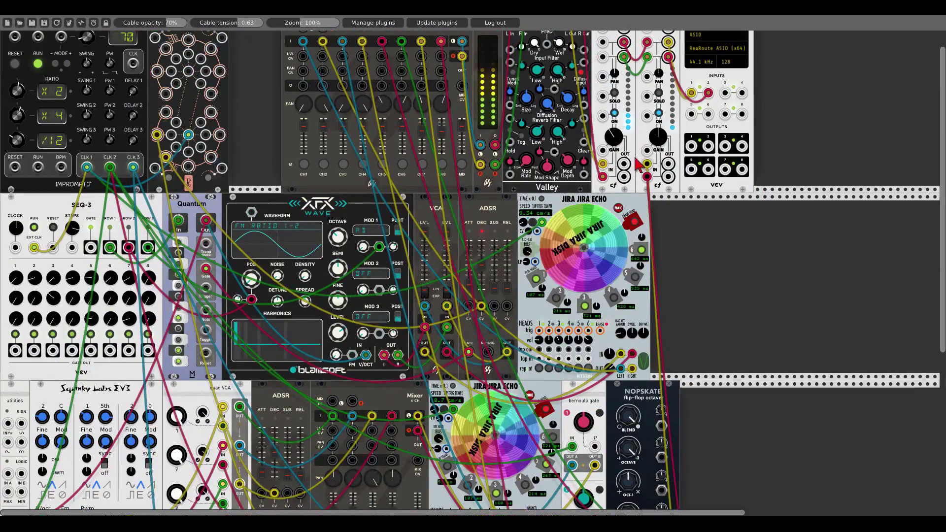
{"action": "scroll", "coordinate": [645, 123], "scroll_direction": "down", "scroll_amount": 10}
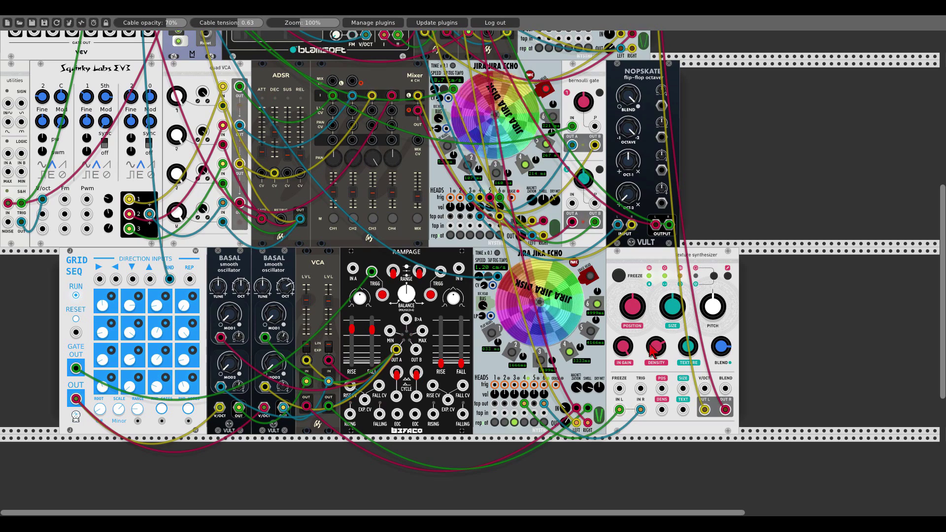
{"action": "scroll", "coordinate": [653, 350], "scroll_direction": "down", "scroll_amount": 1}
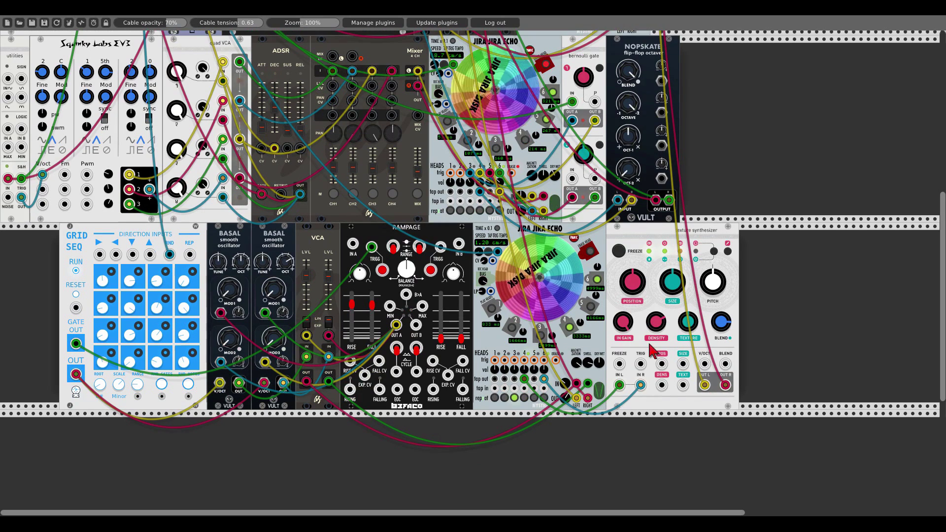
{"action": "right_click", "coordinate": [653, 311]}
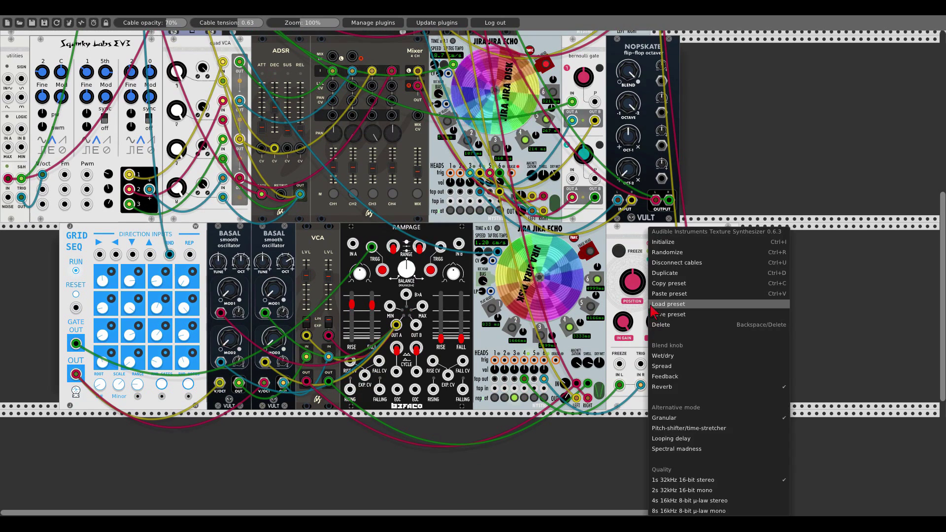
{"action": "left_click", "coordinate": [688, 501]}
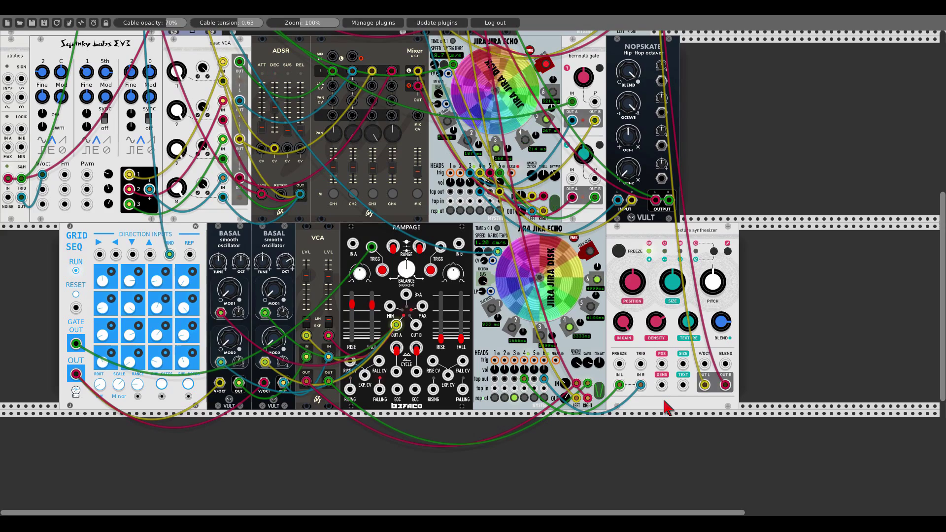
- Switch the first Stereo strip in the top row back on
{"action": "scroll", "coordinate": [652, 397], "scroll_direction": "up", "scroll_amount": 10}
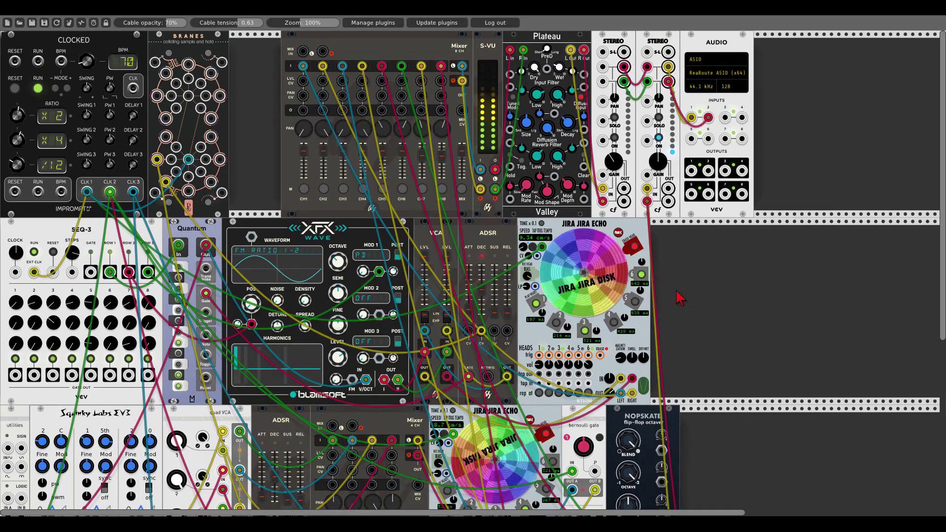
{"action": "left_click", "coordinate": [615, 138]}
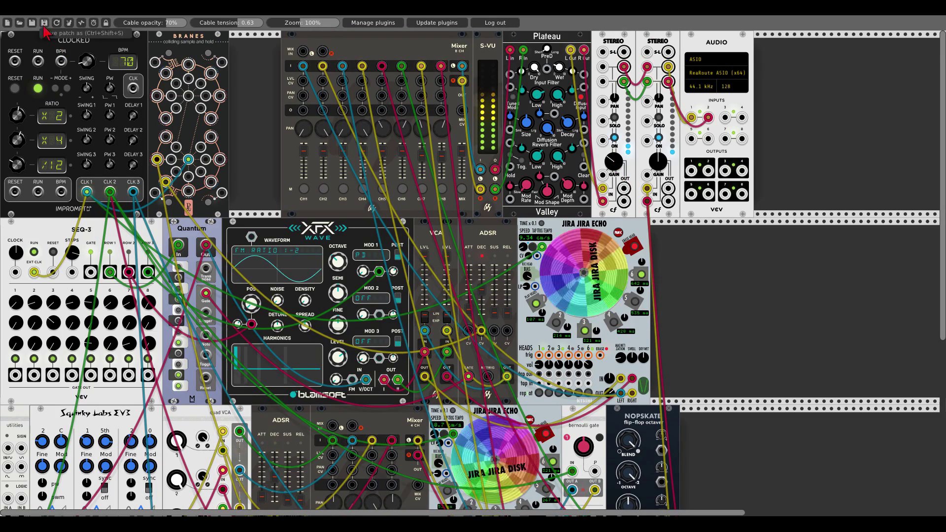
- Review the running patch from the clock and mixer row down to the Grid Seq, third Echo and Texture Synthesizer row
{"action": "scroll", "coordinate": [684, 295], "scroll_direction": "down", "scroll_amount": 10}
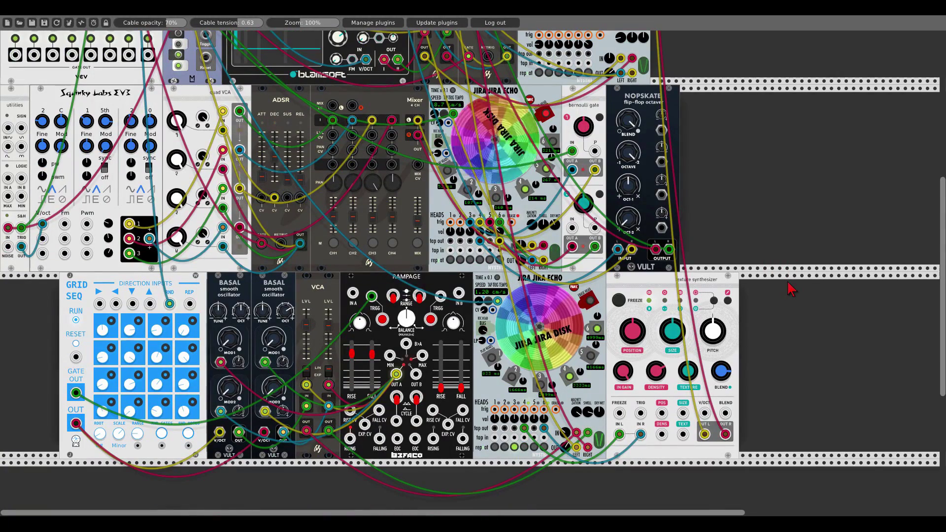
{"action": "scroll", "coordinate": [788, 288], "scroll_direction": "up", "scroll_amount": 6}
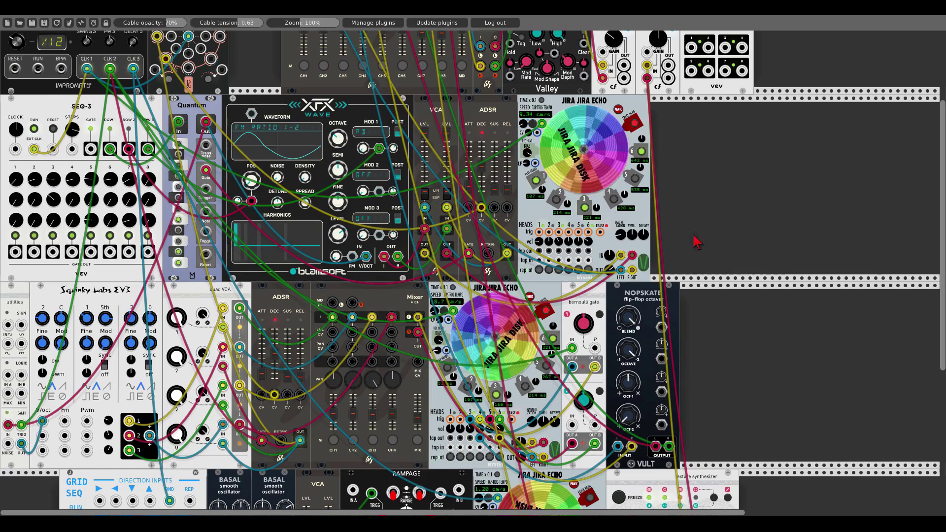
{"action": "scroll", "coordinate": [761, 272], "scroll_direction": "down", "scroll_amount": 5}
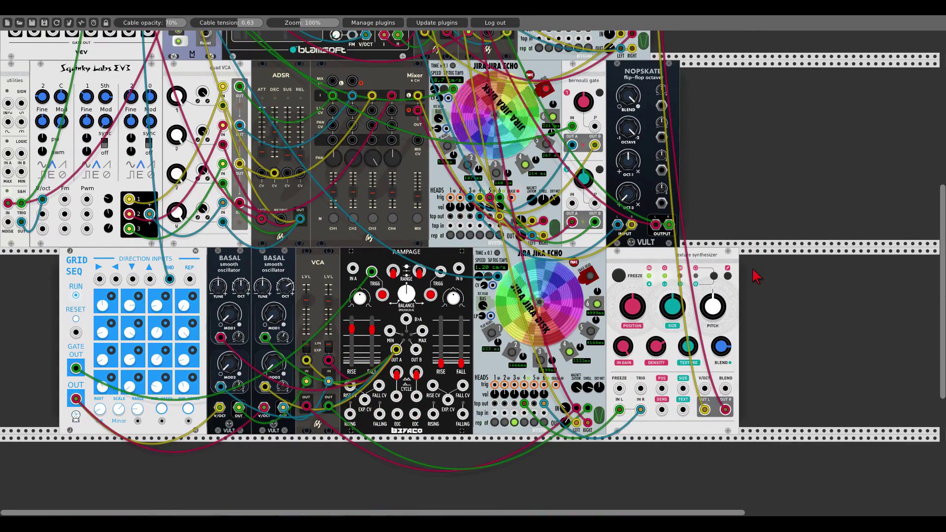
{"action": "scroll", "coordinate": [754, 278], "scroll_direction": "up", "scroll_amount": 1}
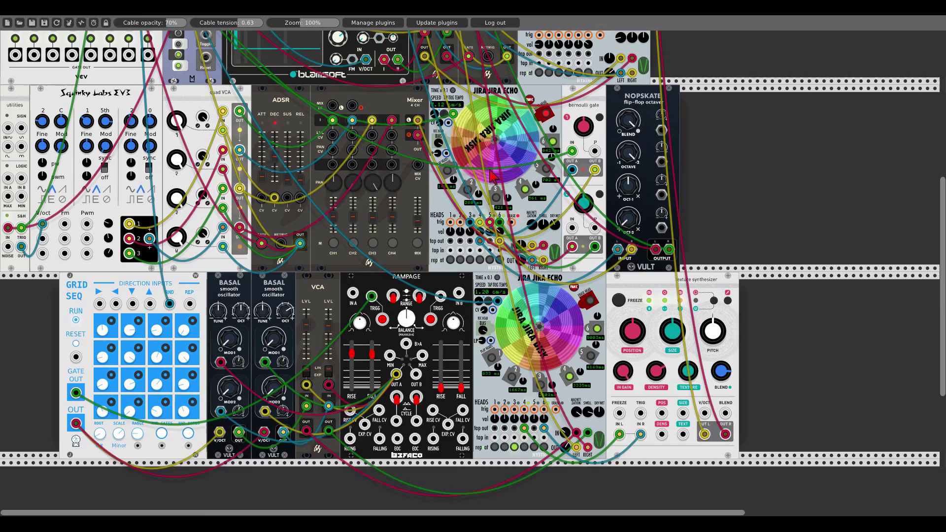
{"action": "scroll", "coordinate": [489, 175], "scroll_direction": "up", "scroll_amount": 6}
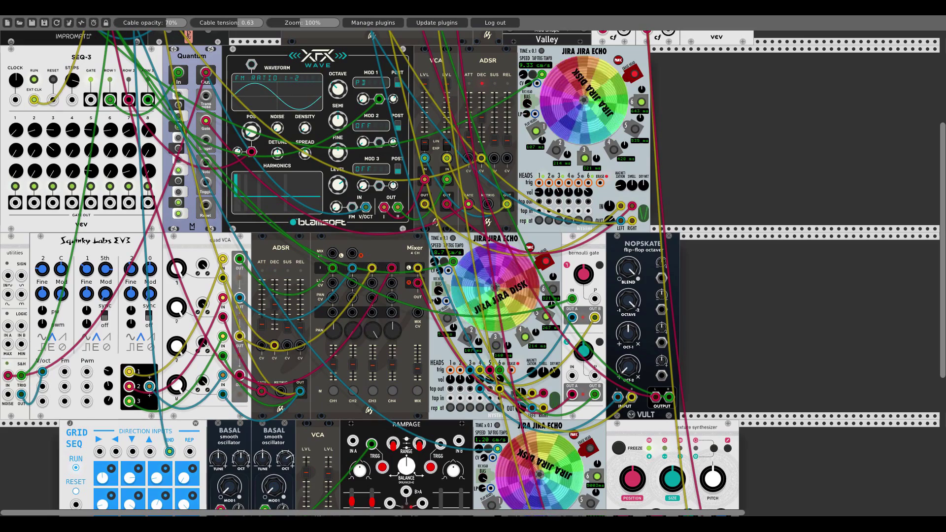
{"action": "scroll", "coordinate": [528, 189], "scroll_direction": "down", "scroll_amount": 6}
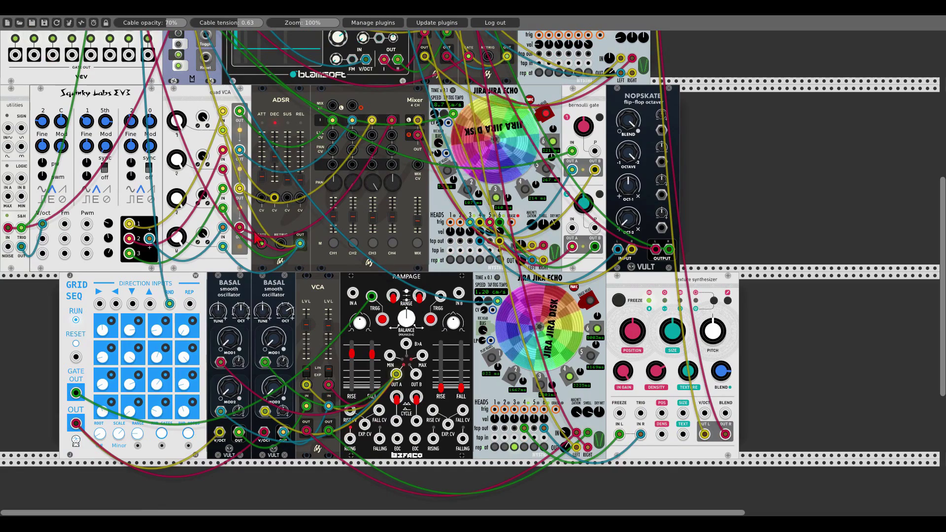
{"action": "scroll", "coordinate": [798, 259], "scroll_direction": "up", "scroll_amount": 12}
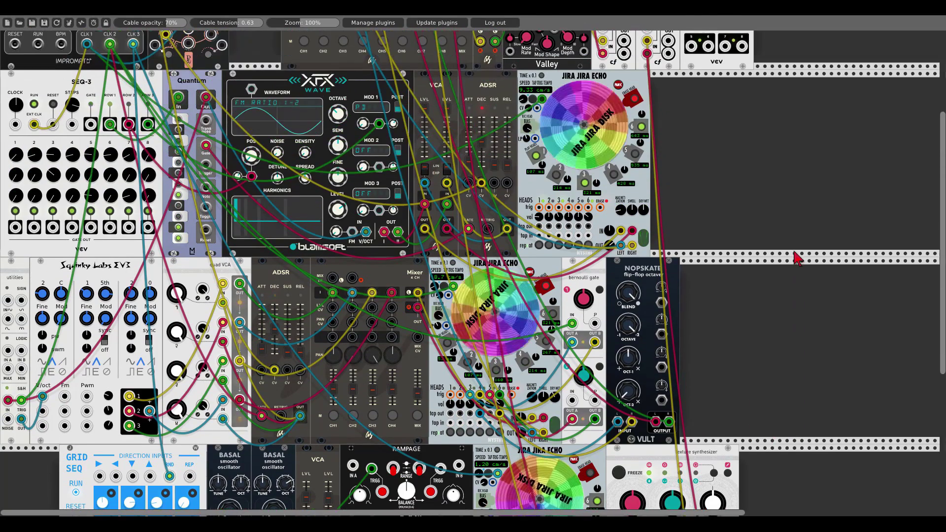
{"action": "scroll", "coordinate": [799, 259], "scroll_direction": "up", "scroll_amount": 1}
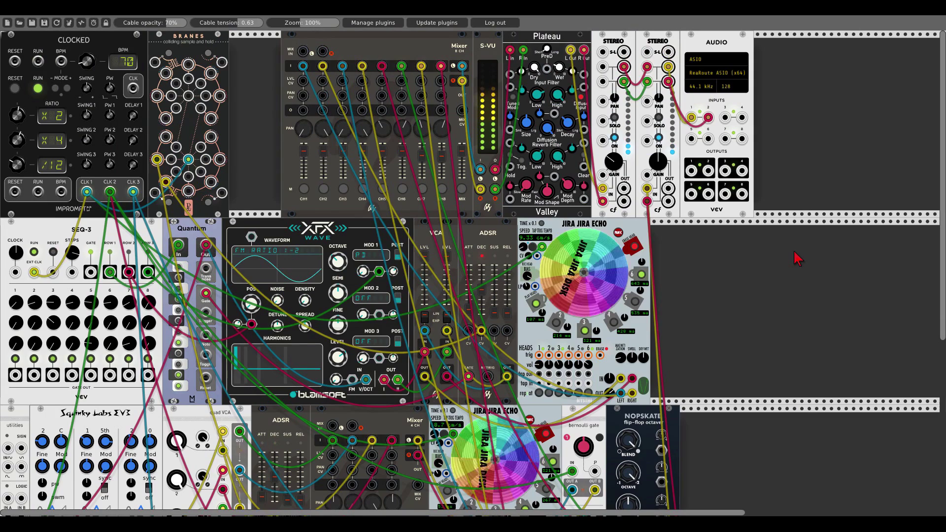